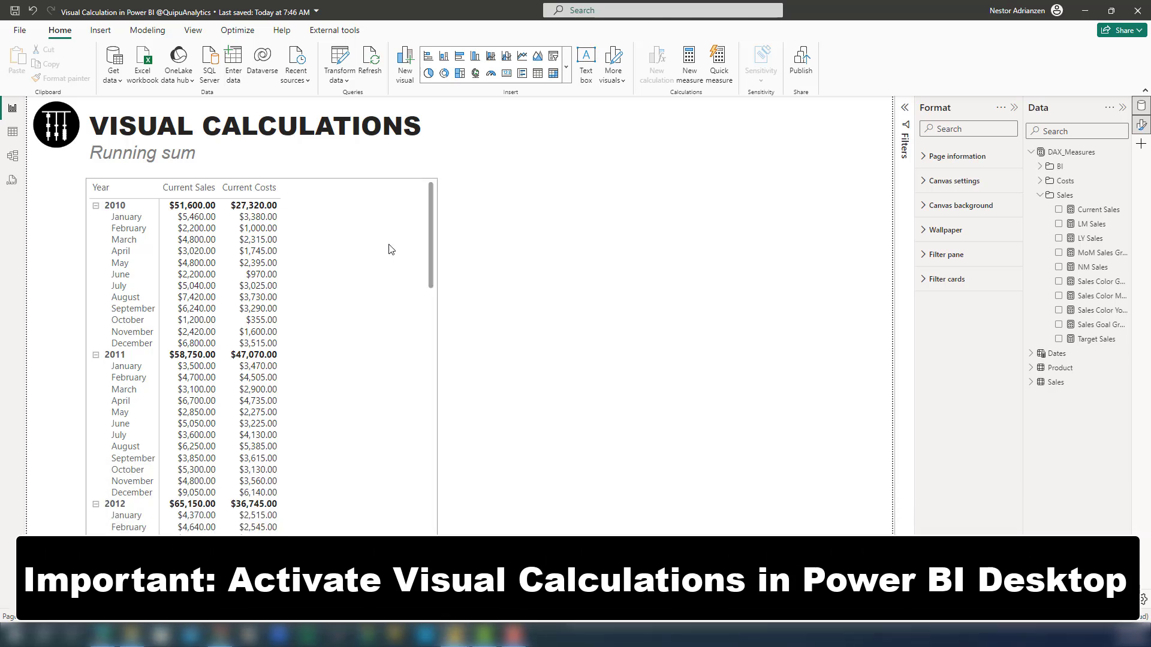
# Check in the global options that the Visual calculations preview feature is enabled, and accept the options.
pyautogui.click(27, 36)
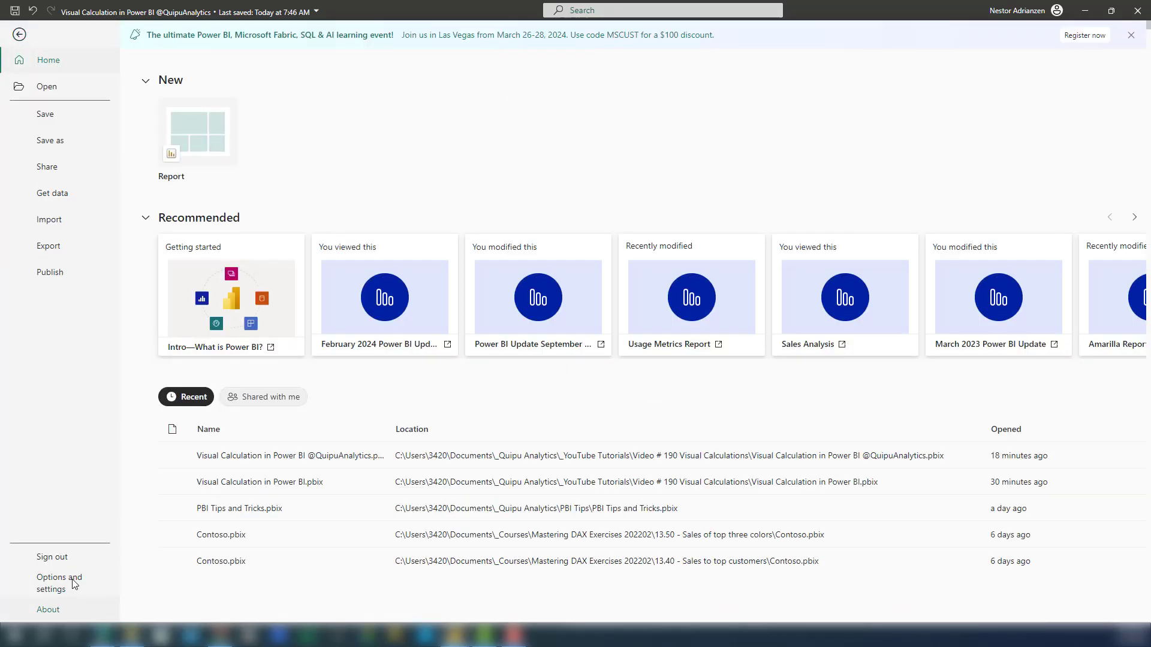
pyautogui.click(74, 585)
pyautogui.click(230, 103)
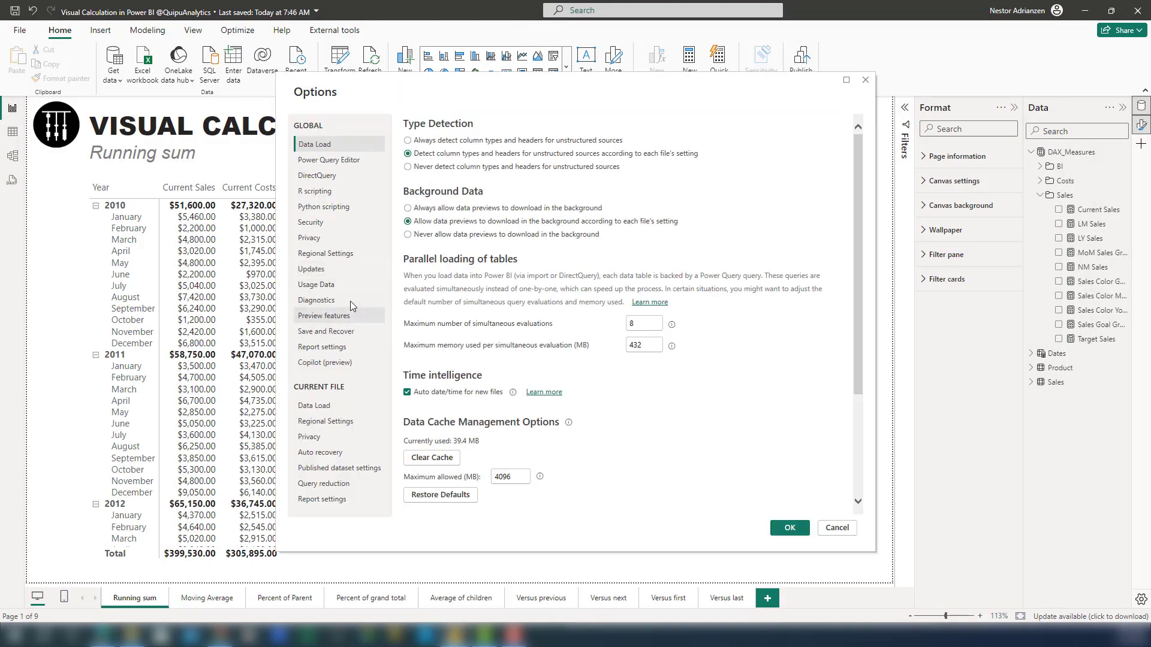
pyautogui.click(336, 318)
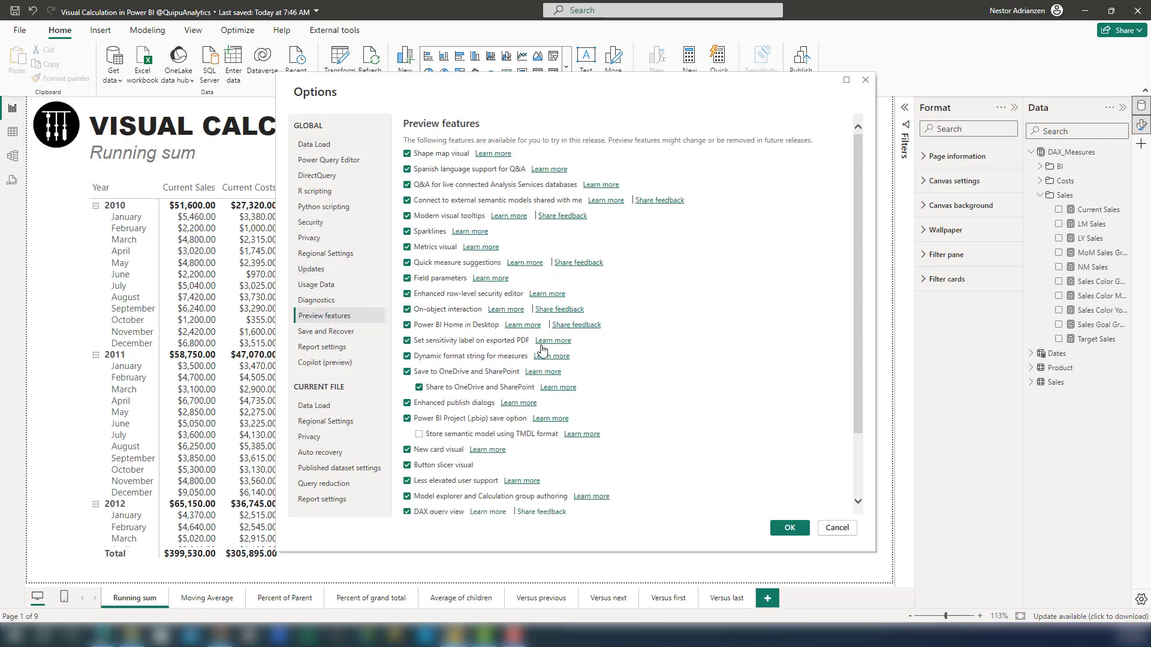
pyautogui.scroll(-2, 593, 357)
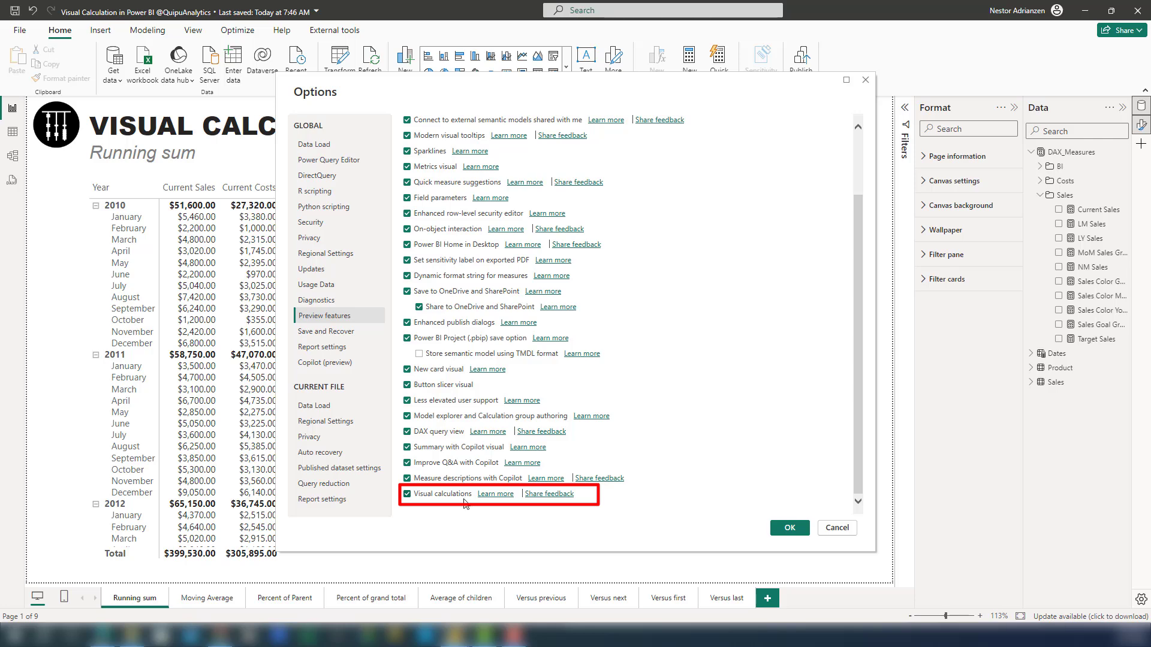
pyautogui.press('Return')
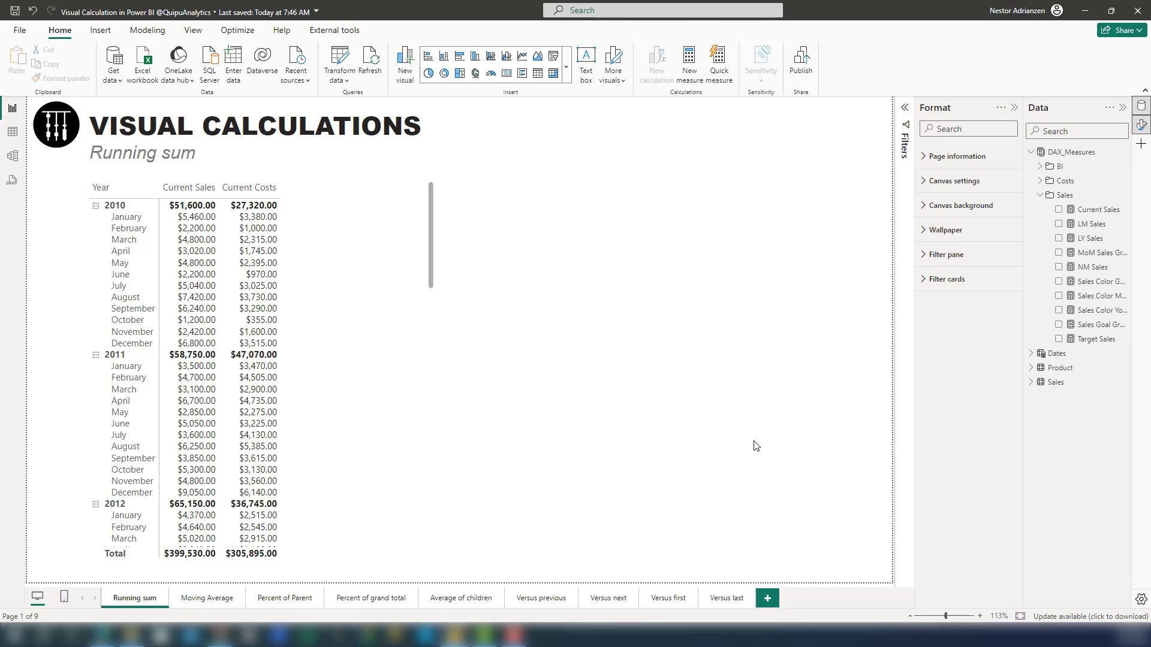
# Add a visual calculation to the sales and costs matrix: Gross Profit = [Current Sales] - [Current Costs].
pyautogui.click(363, 297)
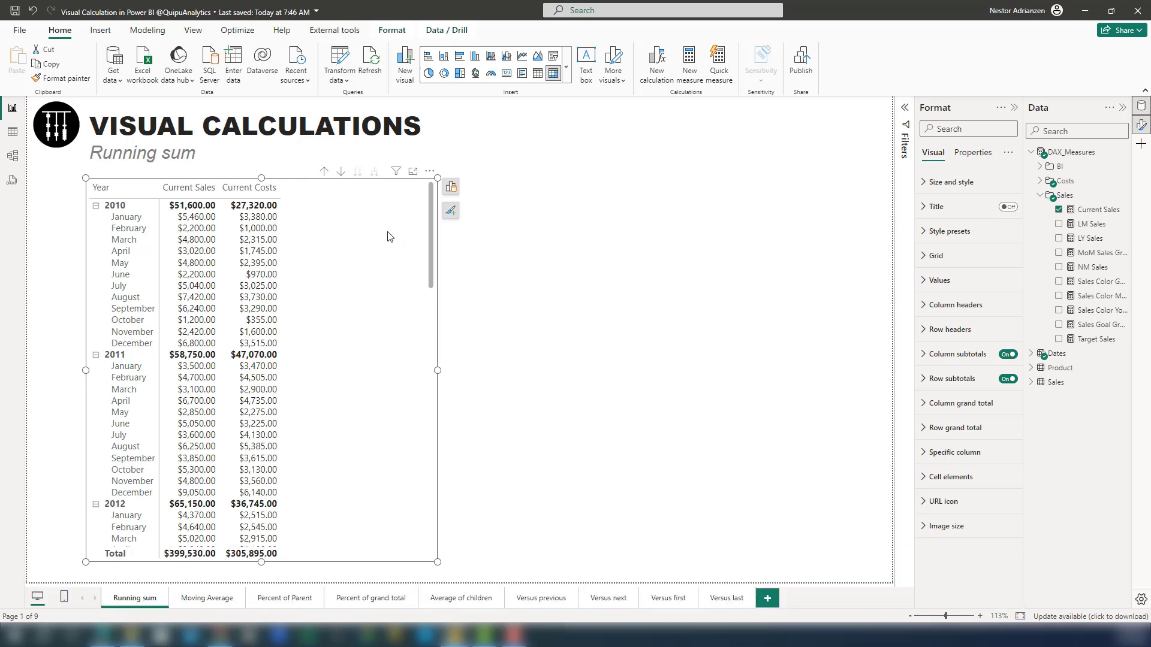
pyautogui.click(662, 69)
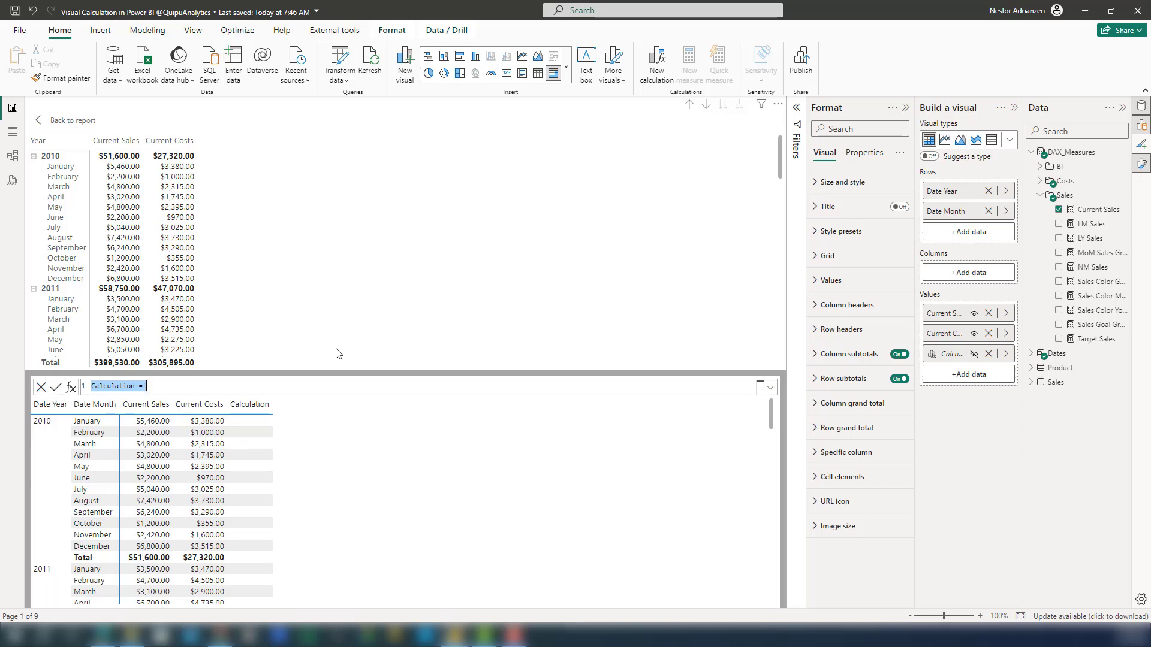
pyautogui.write('Gross Profit = [')
pyautogui.press('Down')
pyautogui.press('Tab')
pyautogui.write('- ')
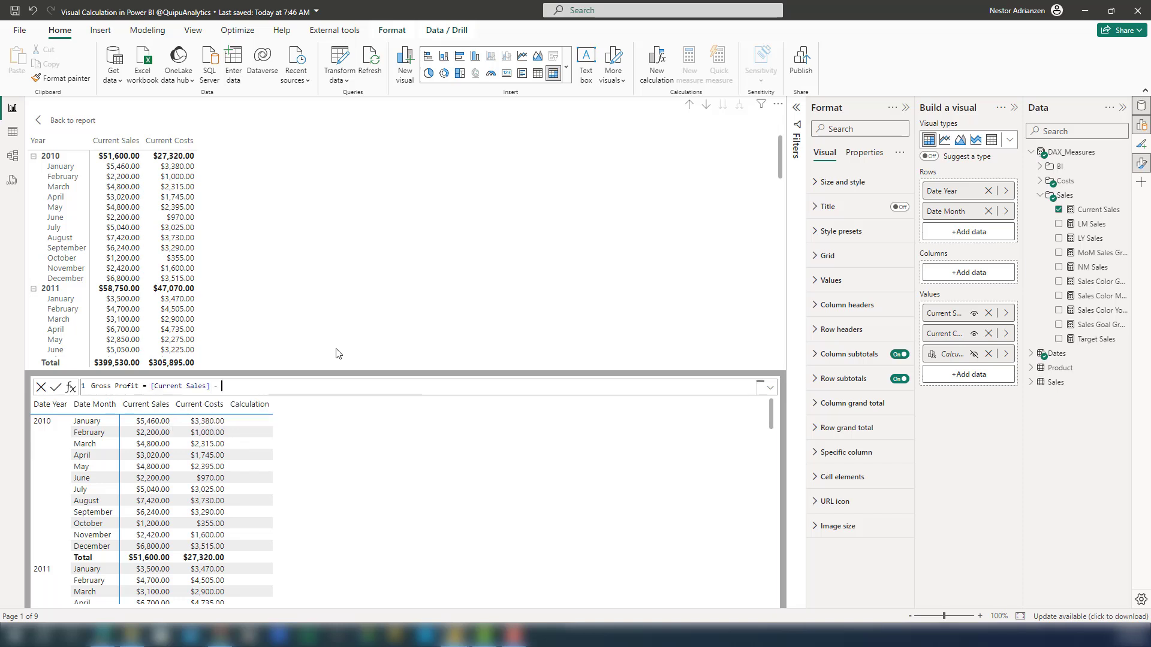
pyautogui.write('[C')
pyautogui.press('Tab')
pyautogui.press('Return')
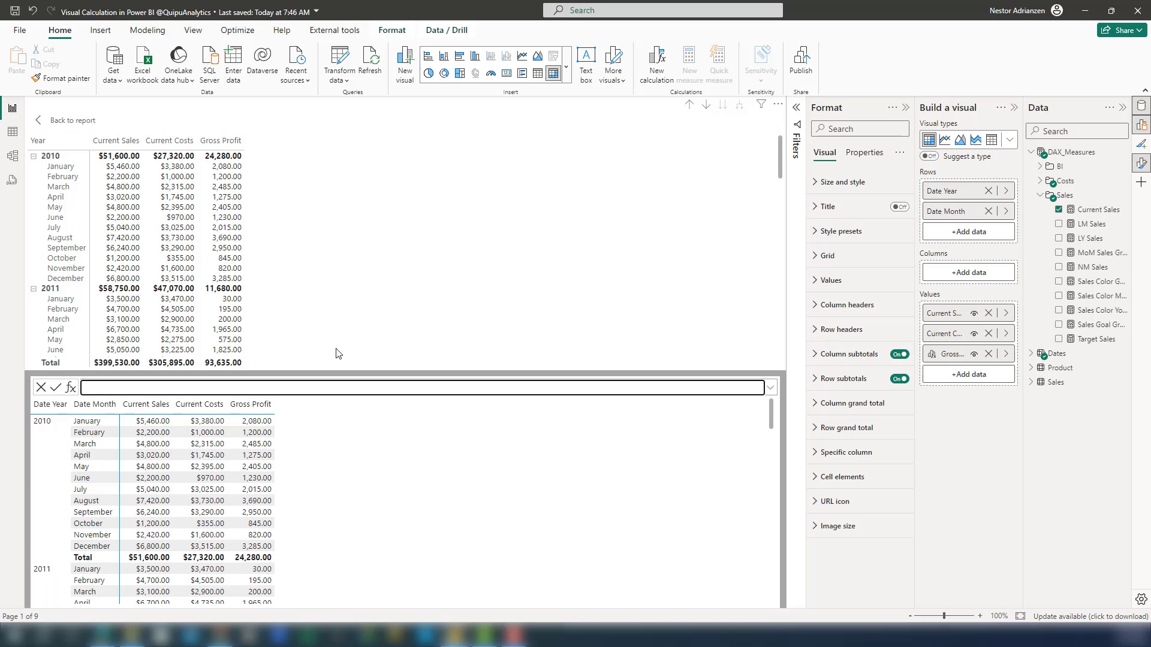
# Add a visual calculation from the Running sum template with Gross Profit as its field, and review the accumulated values in the matrix.
pyautogui.click(70, 388)
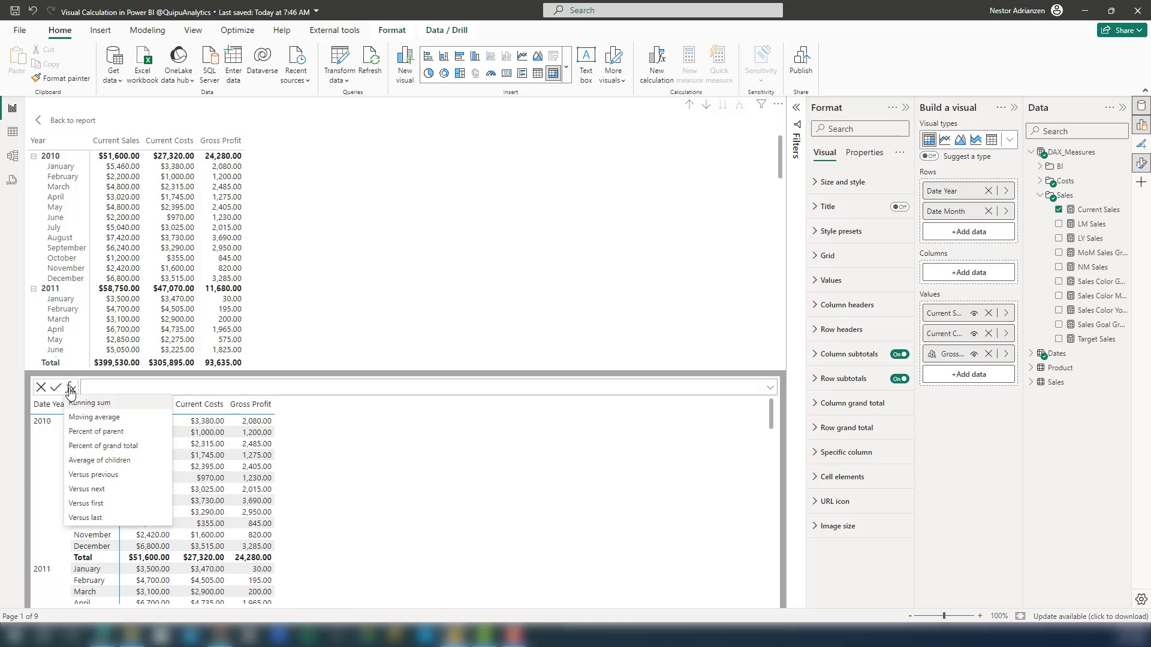
pyautogui.click(102, 405)
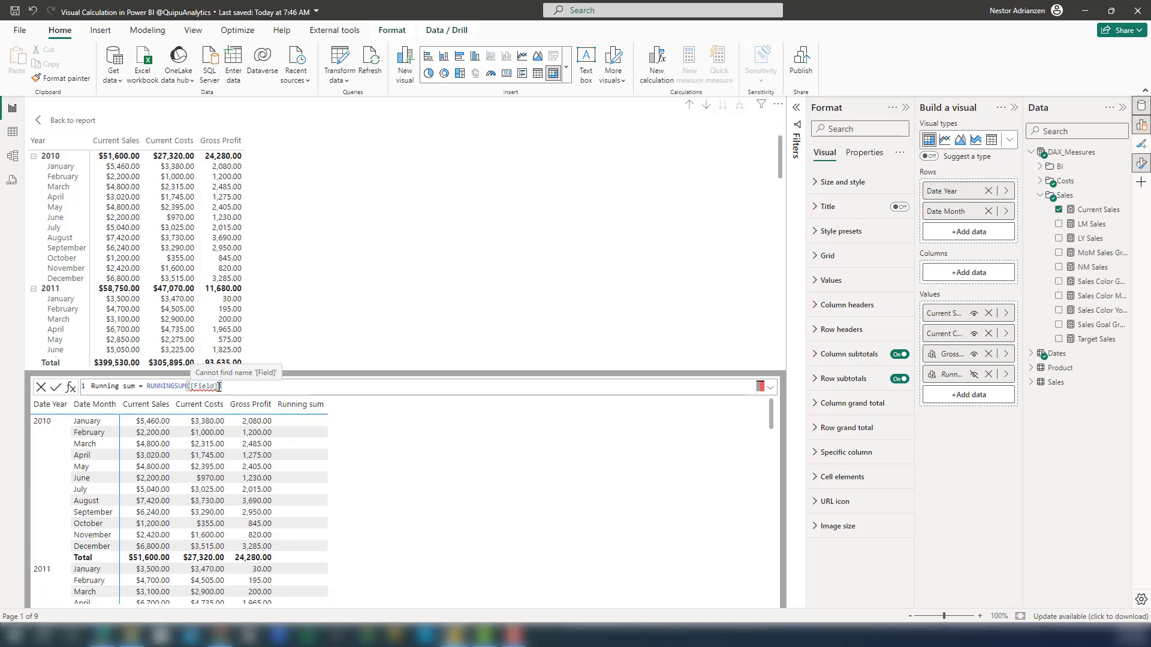
pyautogui.moveTo(219, 387); pyautogui.dragTo(192, 387)
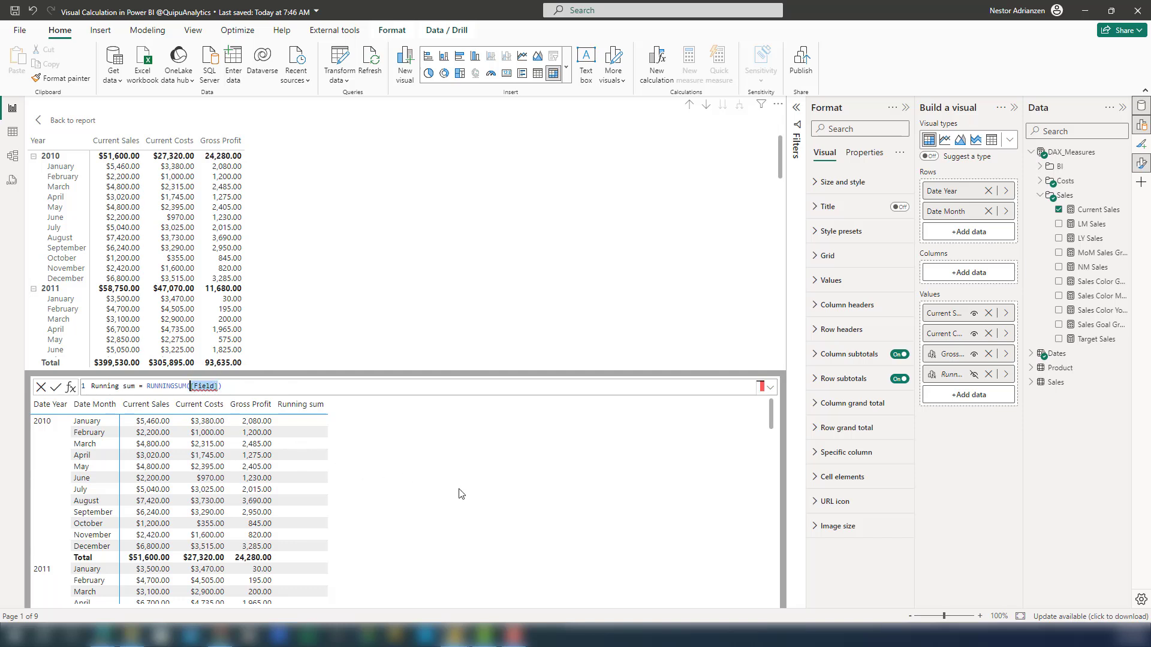
pyautogui.write('Gros')
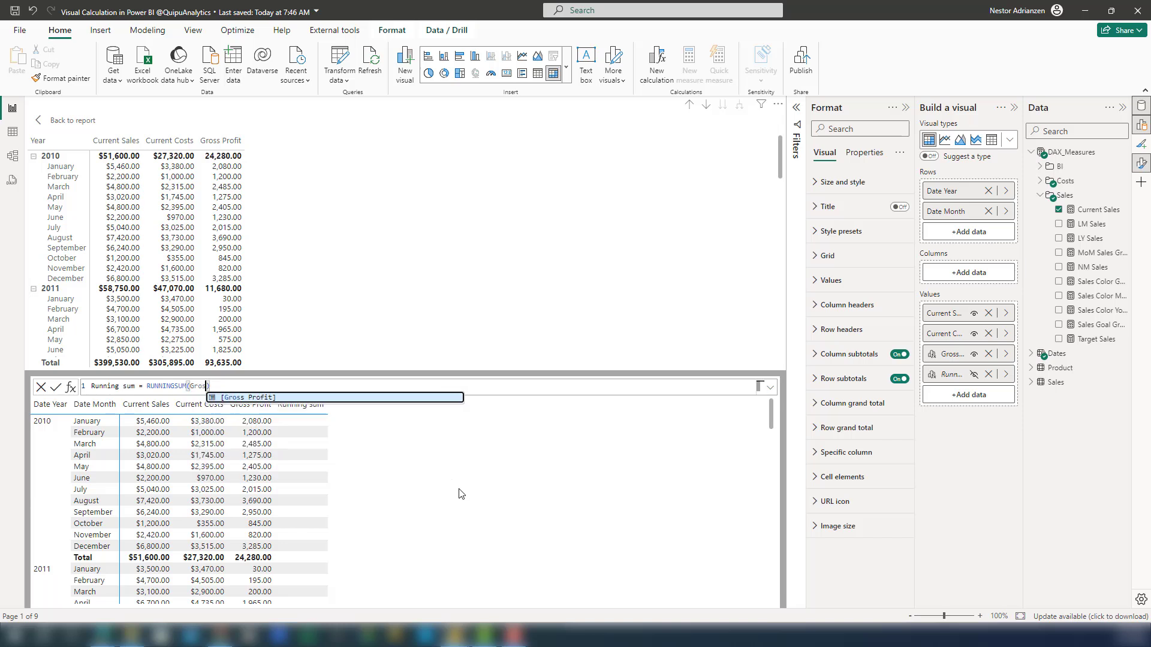
pyautogui.press('Tab')
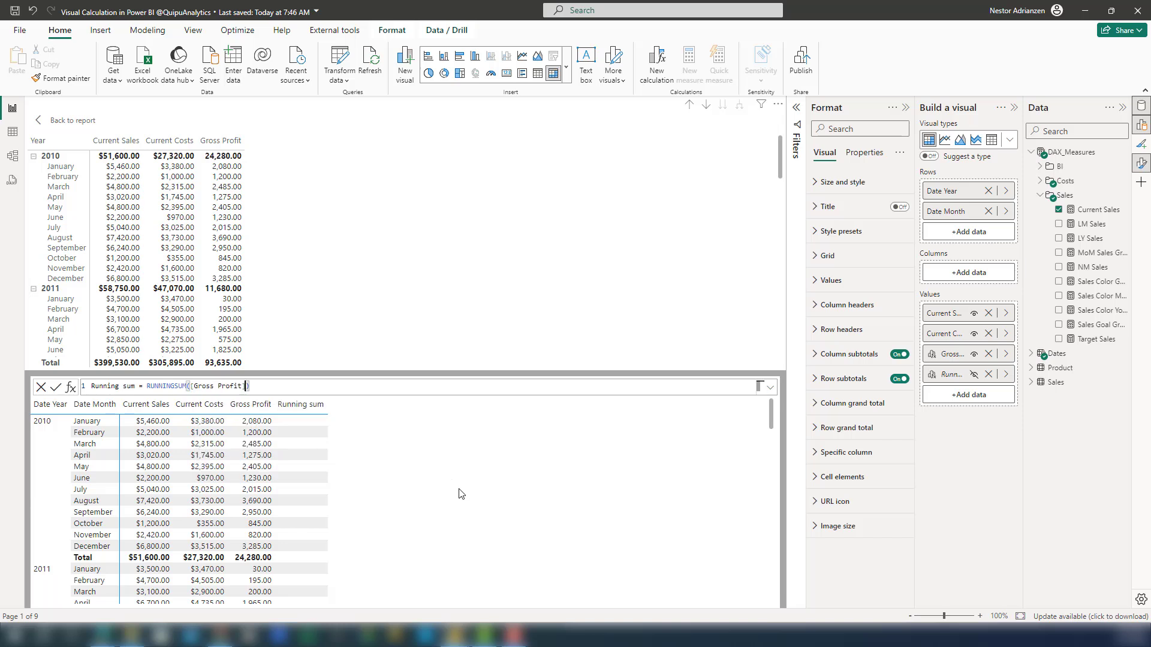
pyautogui.click(57, 391)
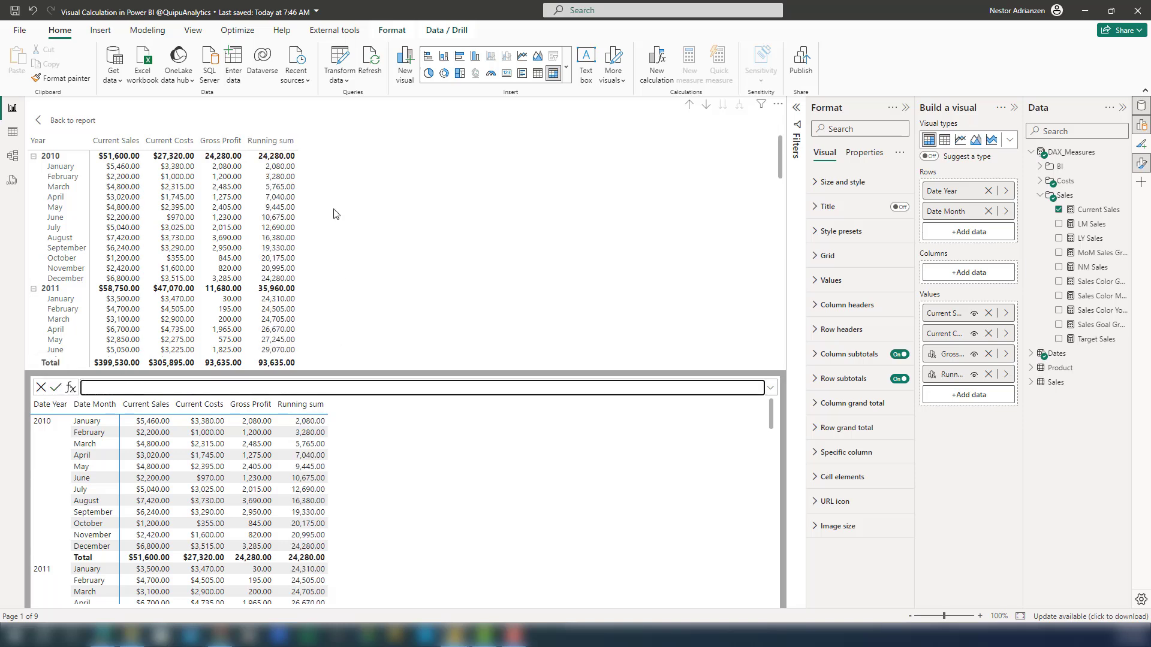
pyautogui.scroll(-7, 287, 192)
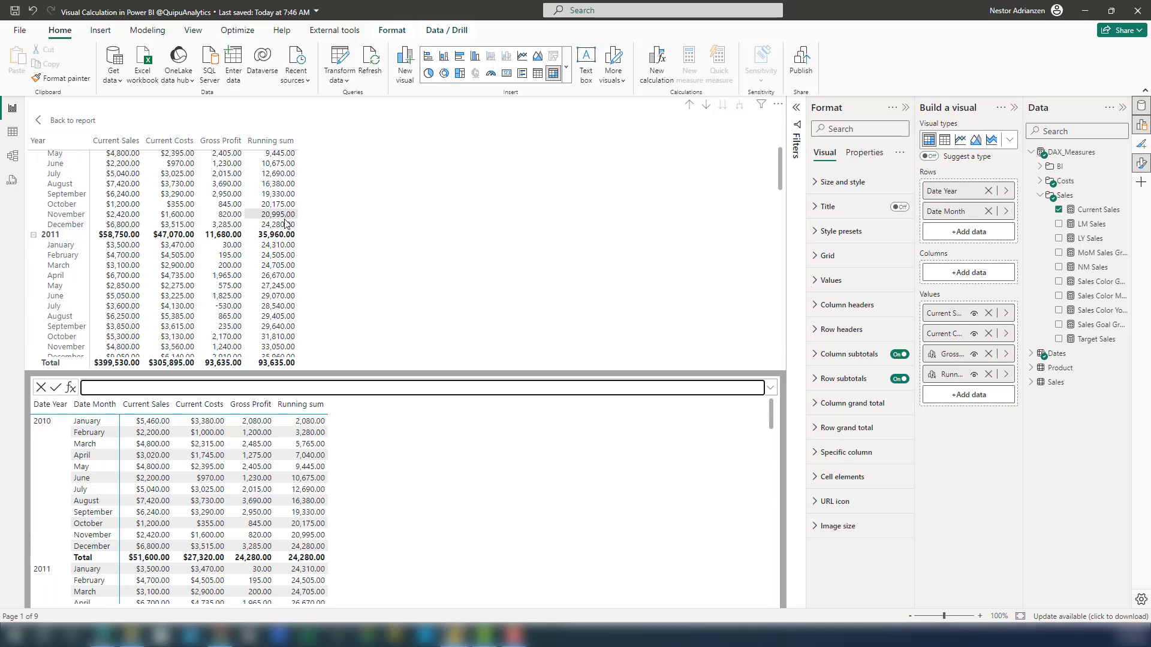
pyautogui.scroll(-12, 282, 235)
pyautogui.scroll(18, 281, 286)
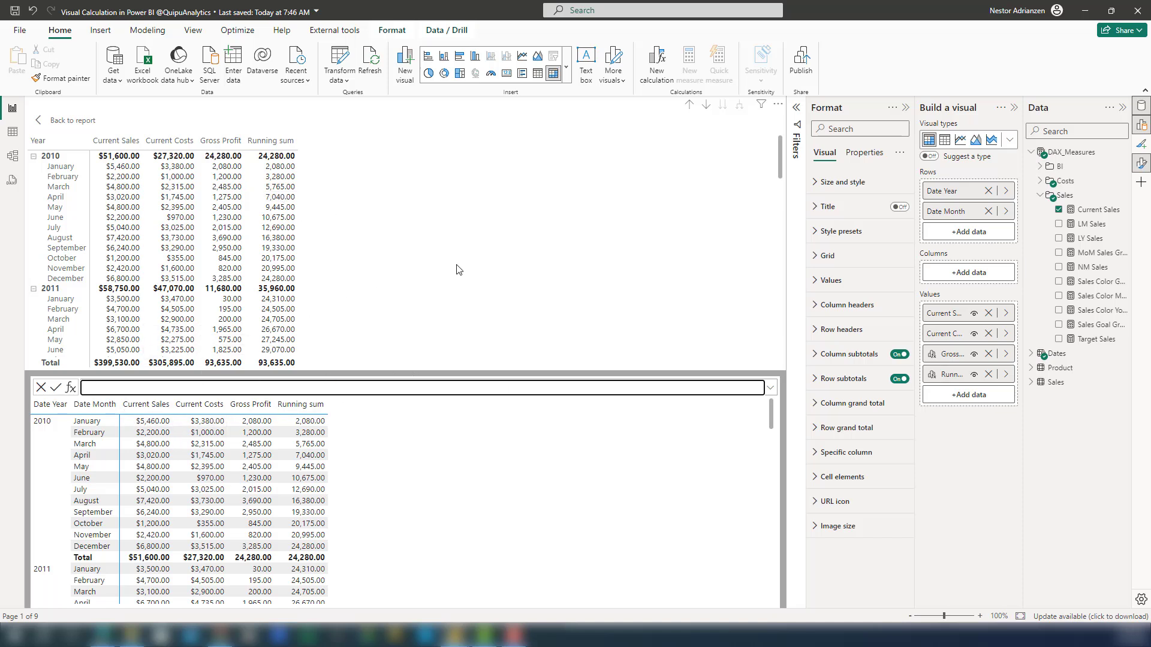
# Edit the Running sum calculation to FORMAT(RUNNINGSUM([Gross Profit]),"currency"), review the matrix and return to the report.
pyautogui.click(1005, 374)
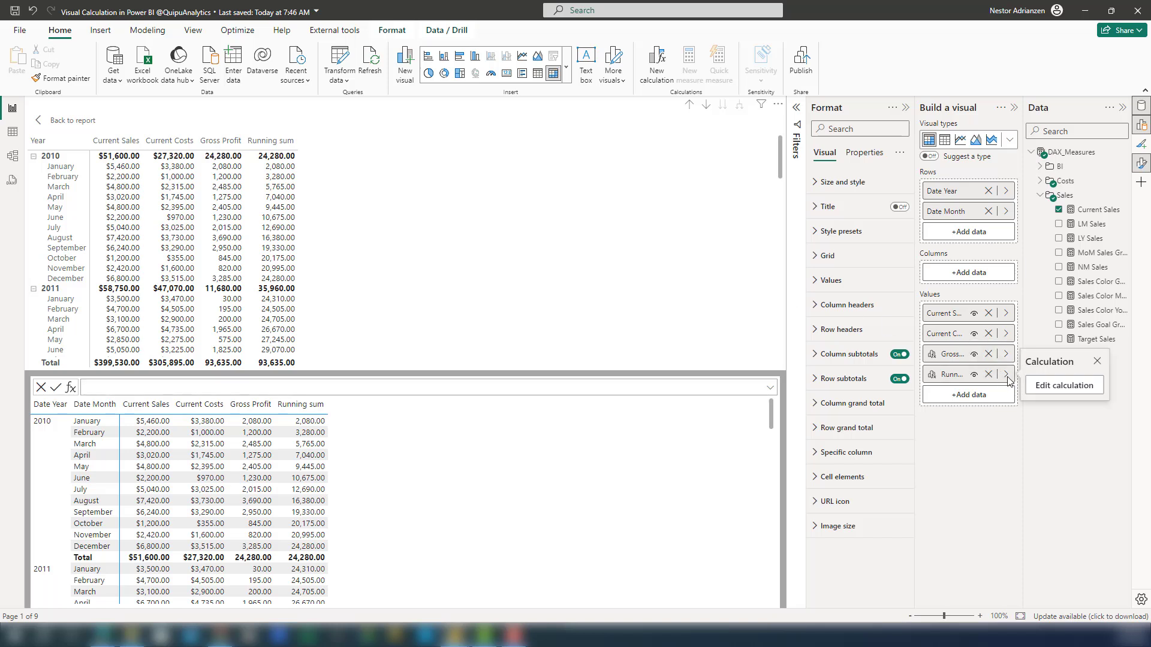
pyautogui.click(1060, 385)
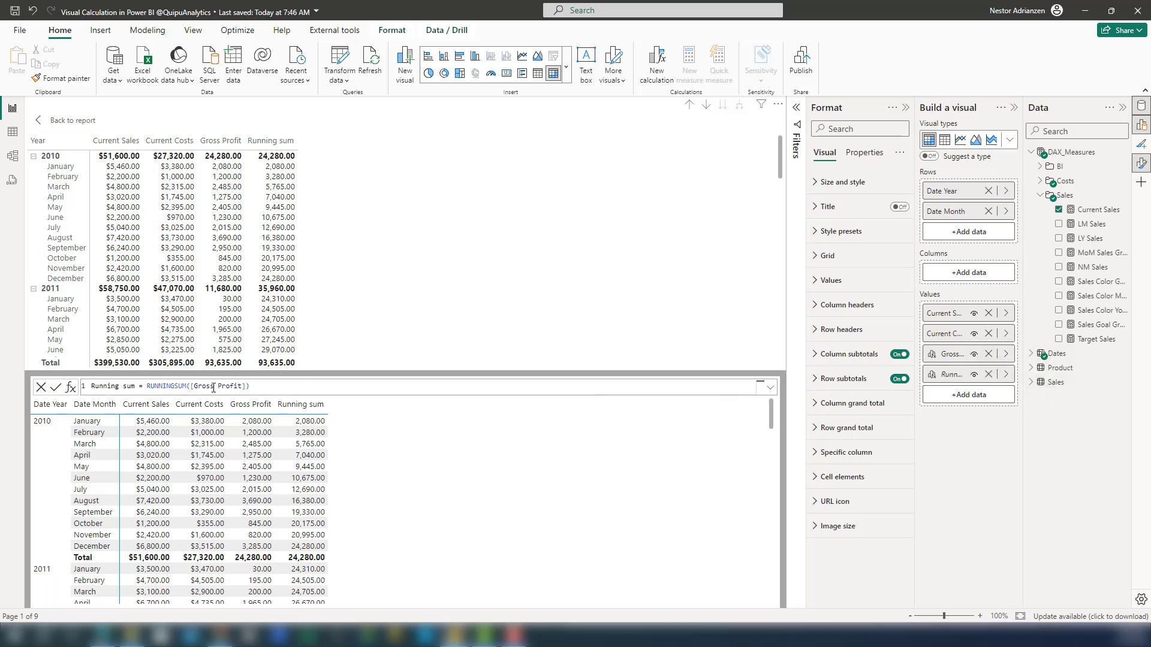
pyautogui.doubleClick(149, 386)
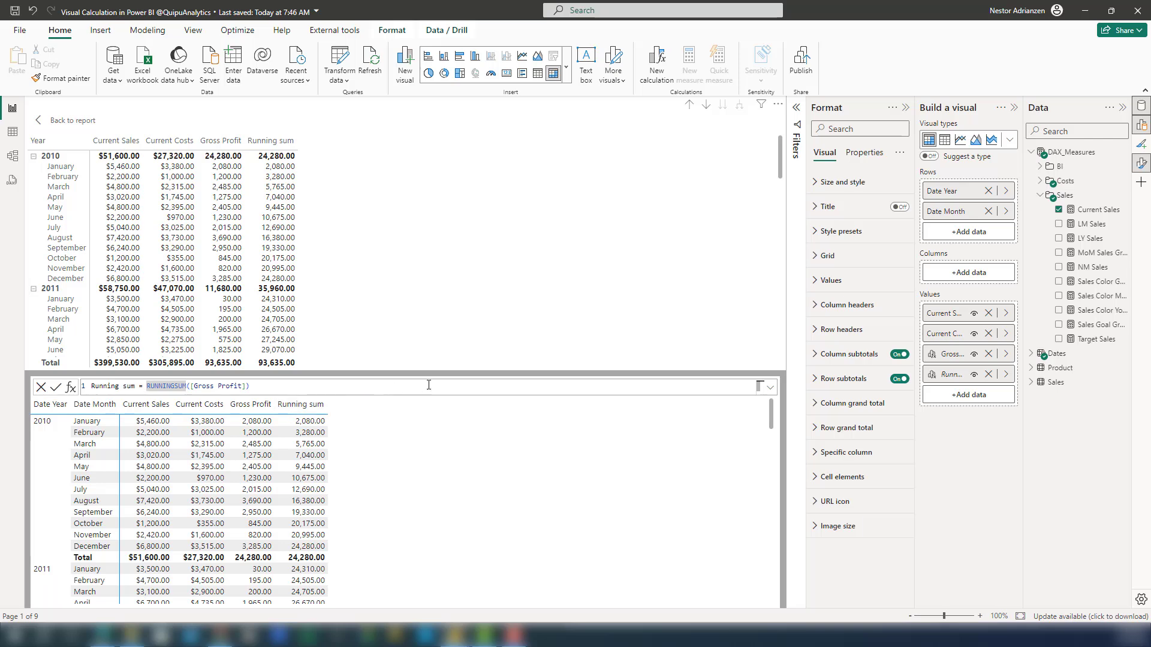
pyautogui.write('for')
pyautogui.press('Tab')
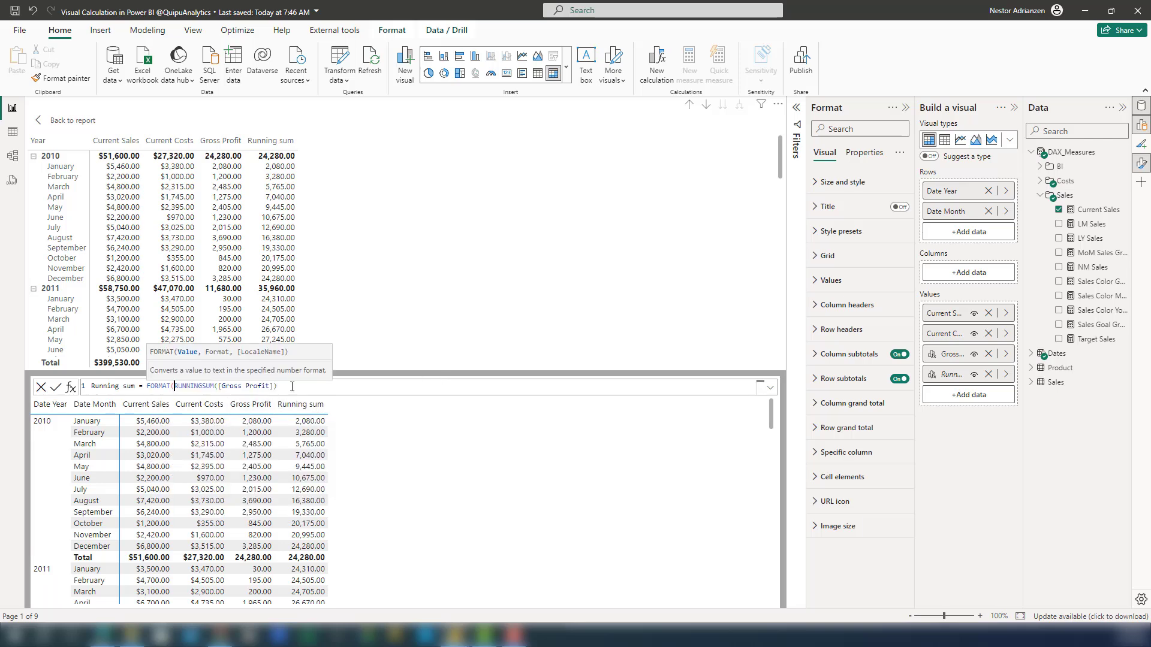
pyautogui.click(299, 384)
pyautogui.write(',"currency")')
pyautogui.press('Return')
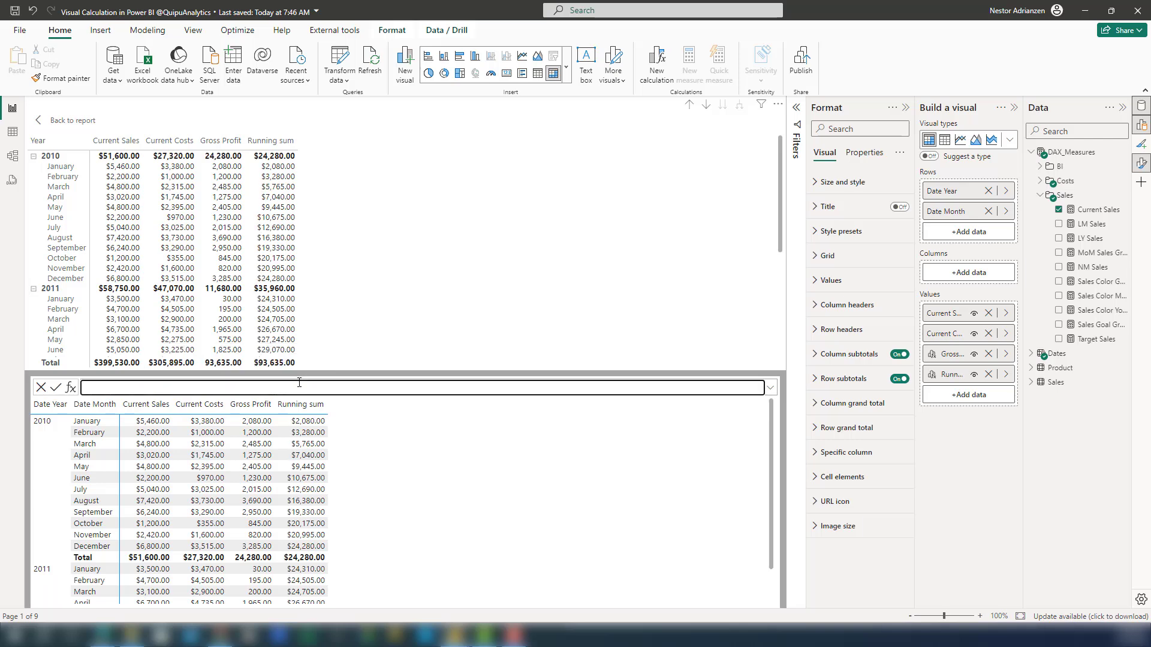
pyautogui.scroll(-20, 276, 229)
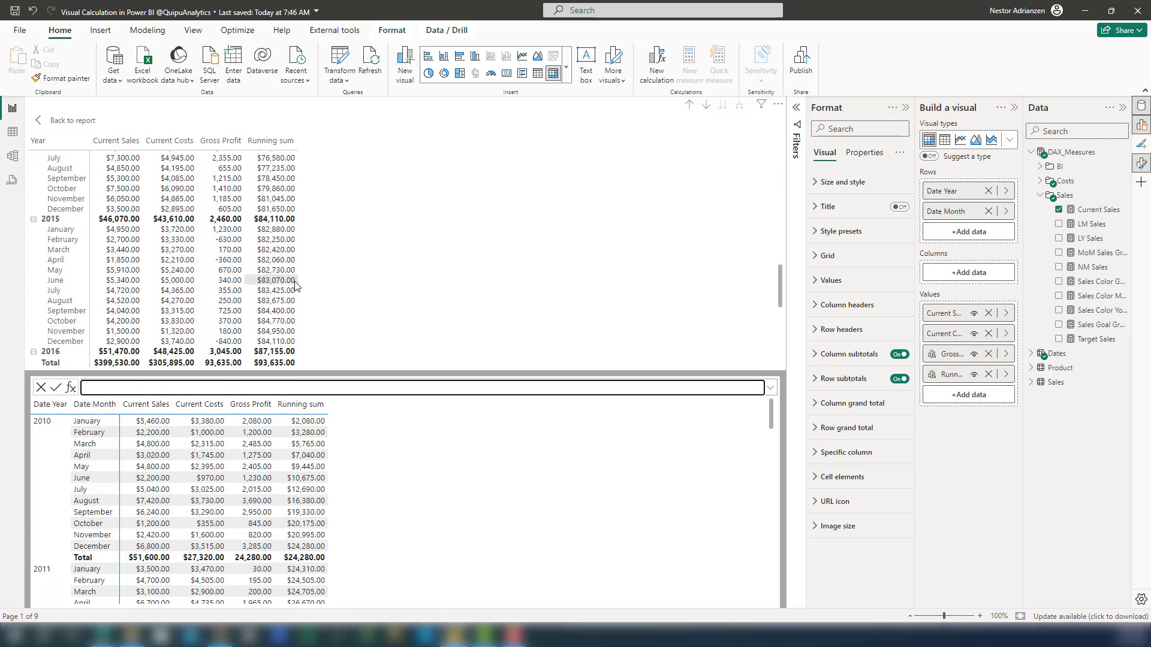
pyautogui.scroll(15, 288, 294)
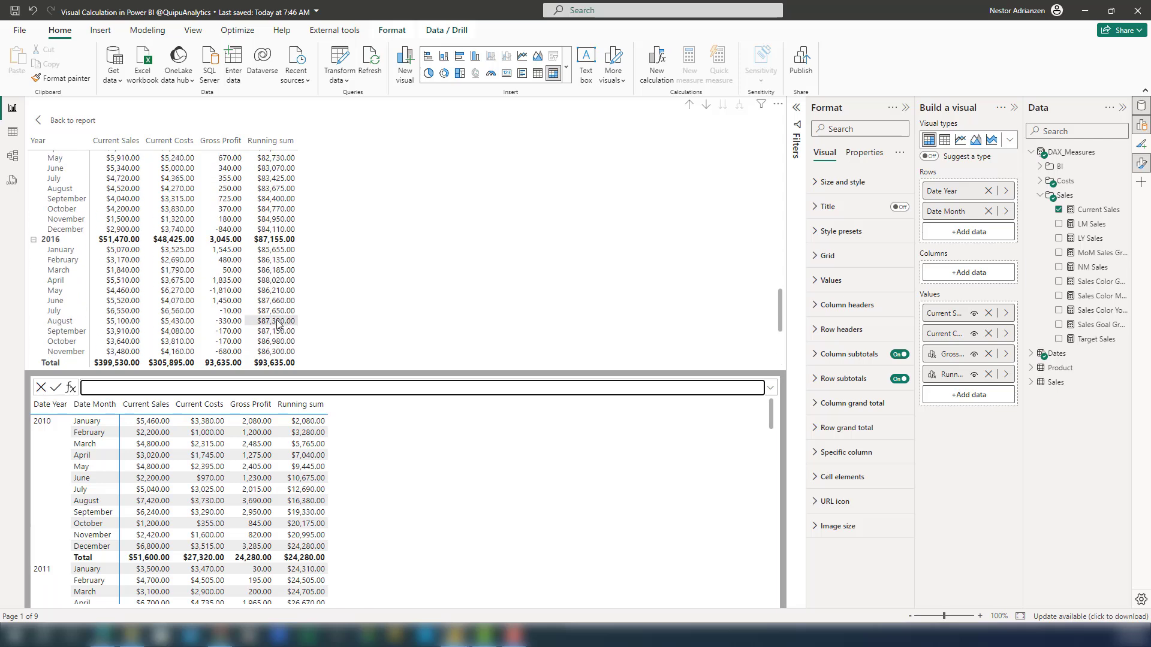
pyautogui.scroll(9, 375, 195)
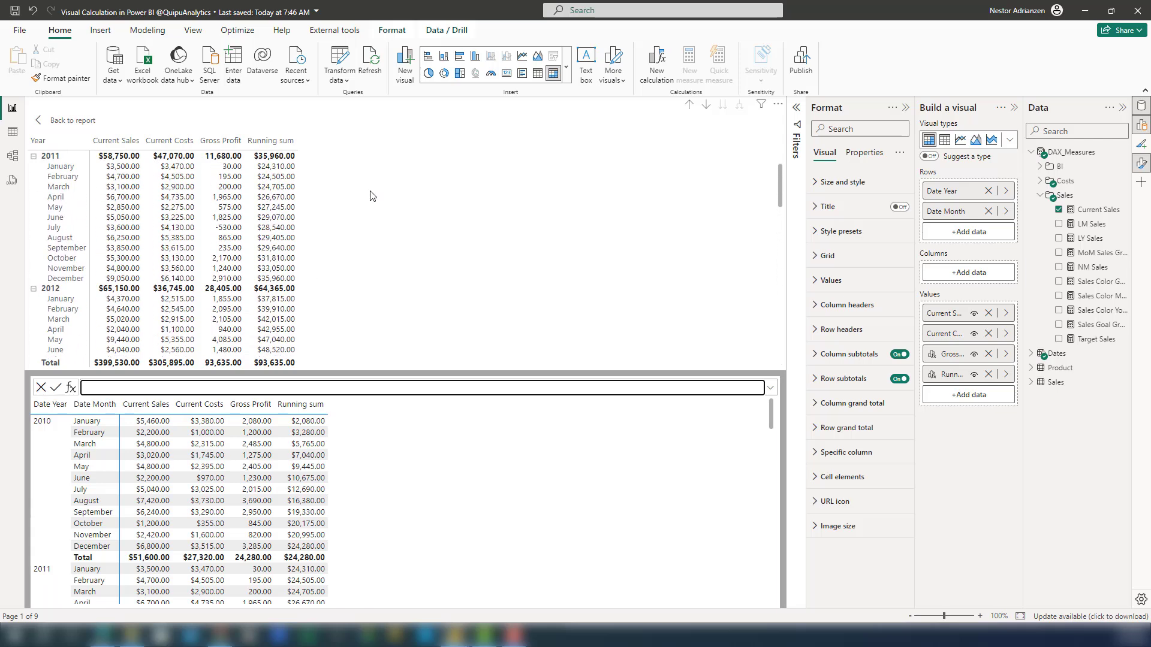
pyautogui.click(72, 121)
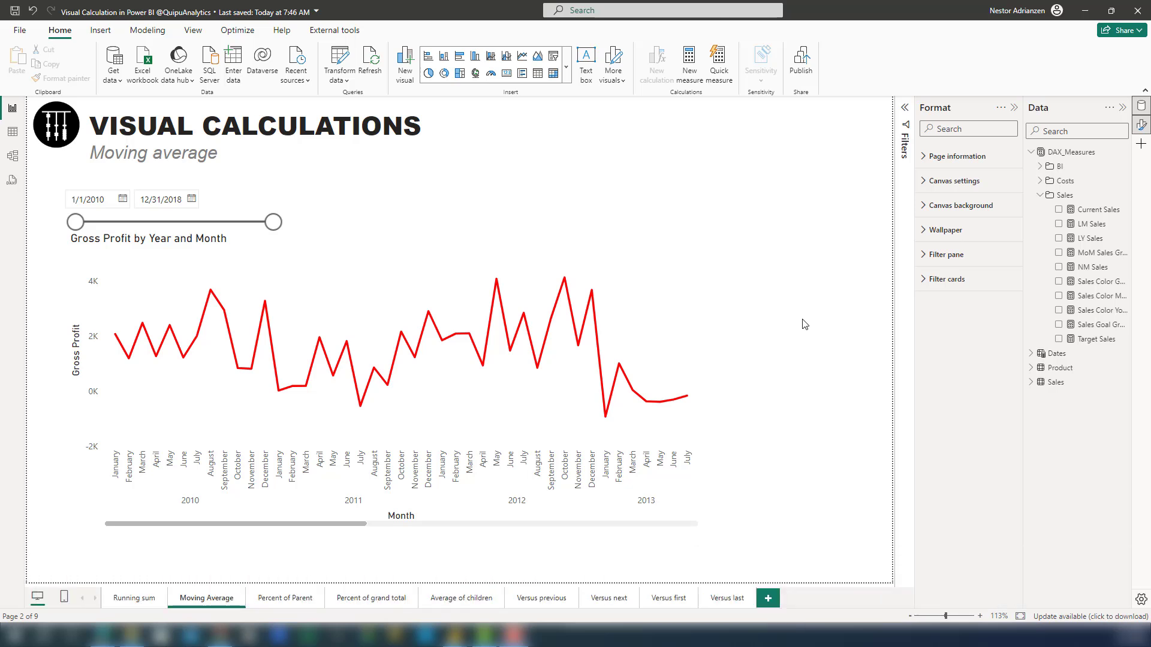
# Add a Moving average visual calculation to the Gross Profit line chart, using [Gross Profit] and a window size of 12.
pyautogui.click(682, 296)
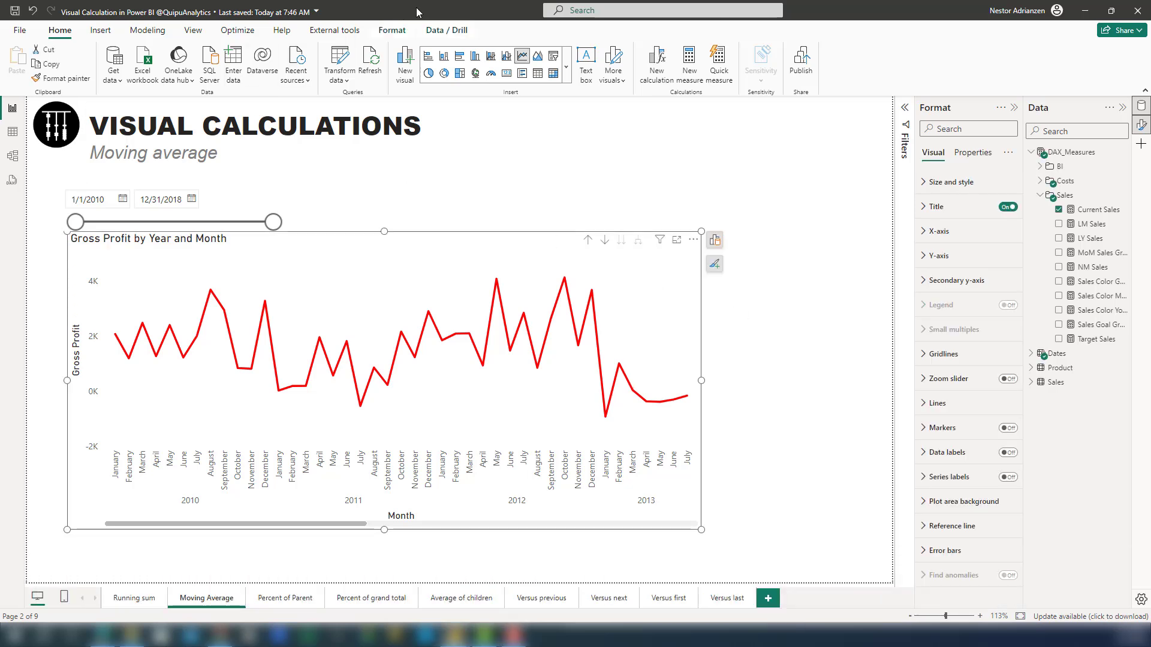
pyautogui.click(660, 60)
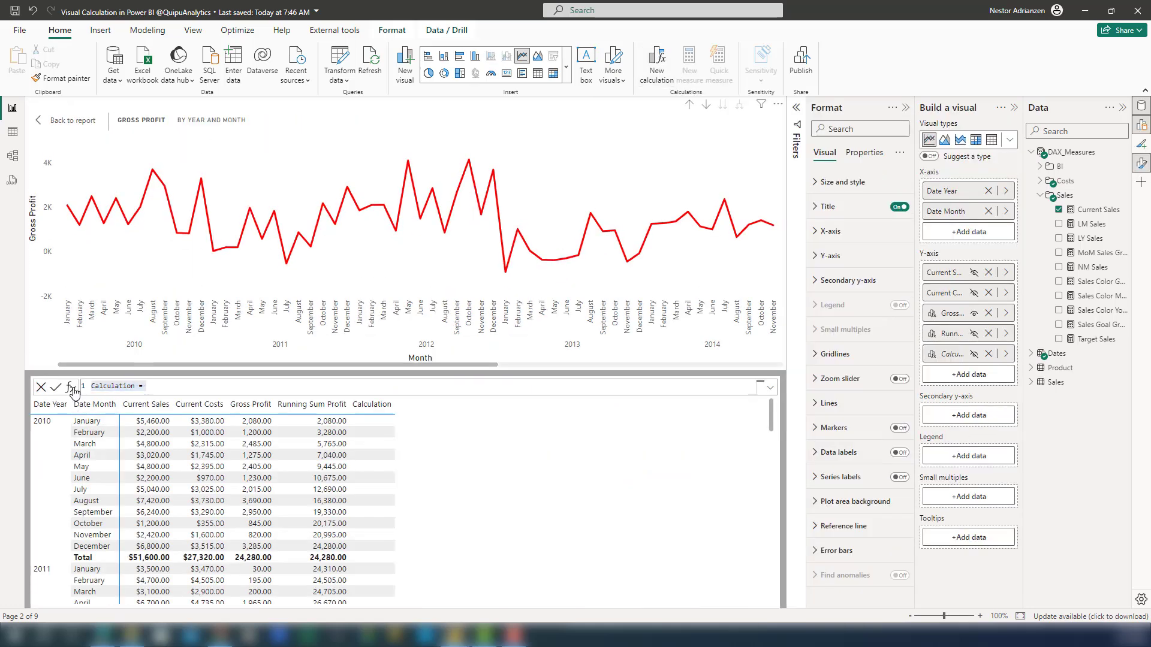
pyautogui.click(71, 388)
pyautogui.click(113, 423)
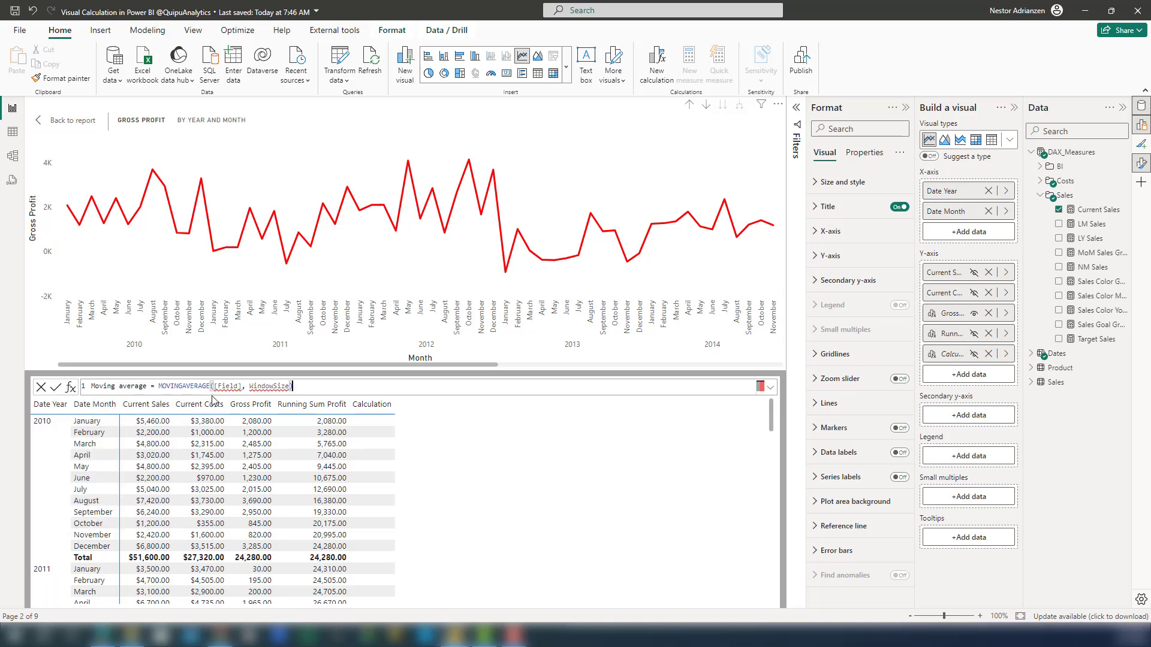
pyautogui.moveTo(240, 388); pyautogui.dragTo(217, 388)
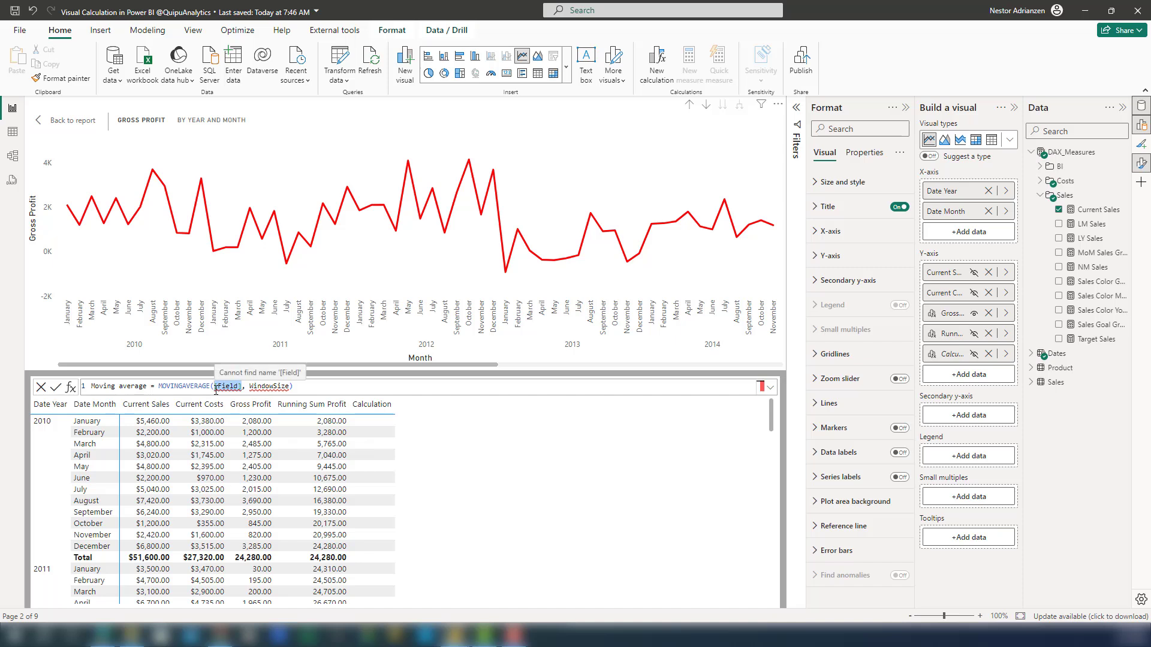
pyautogui.write('gro')
pyautogui.press('Tab')
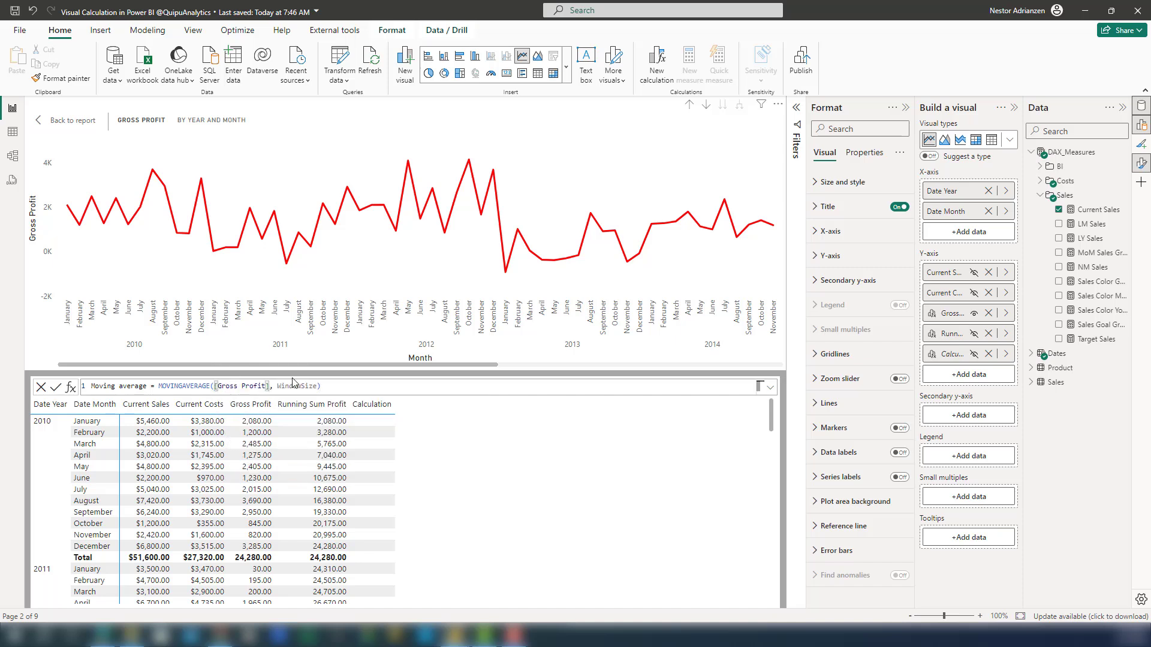
pyautogui.moveTo(319, 388); pyautogui.dragTo(281, 386)
pyautogui.write('12')
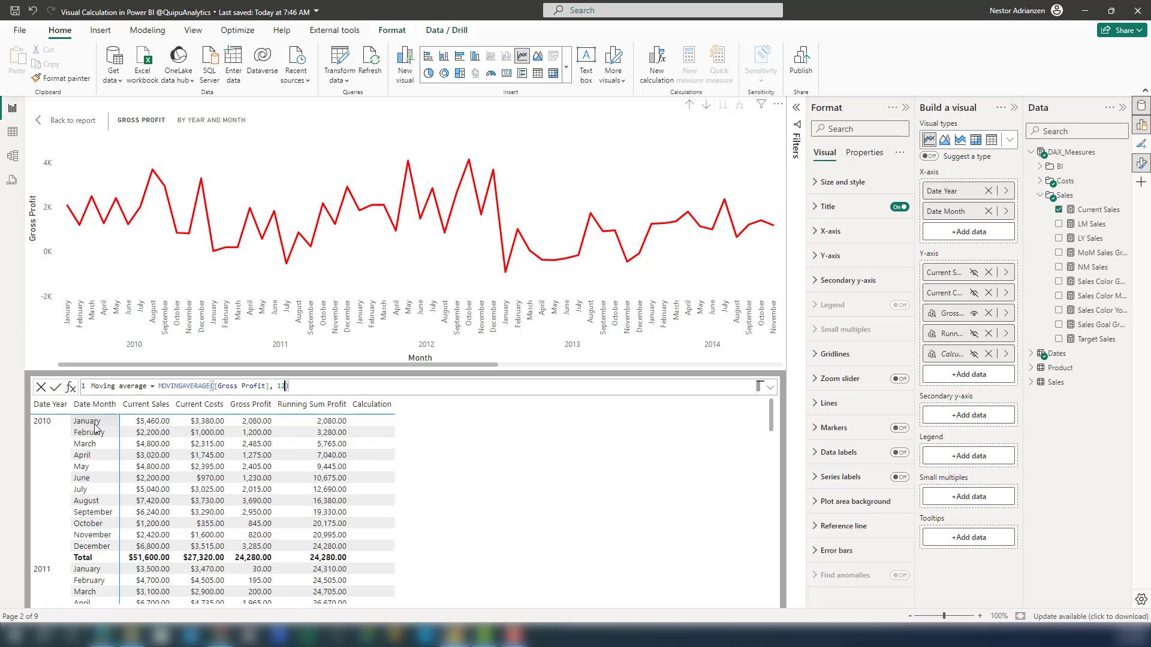
pyautogui.click(57, 388)
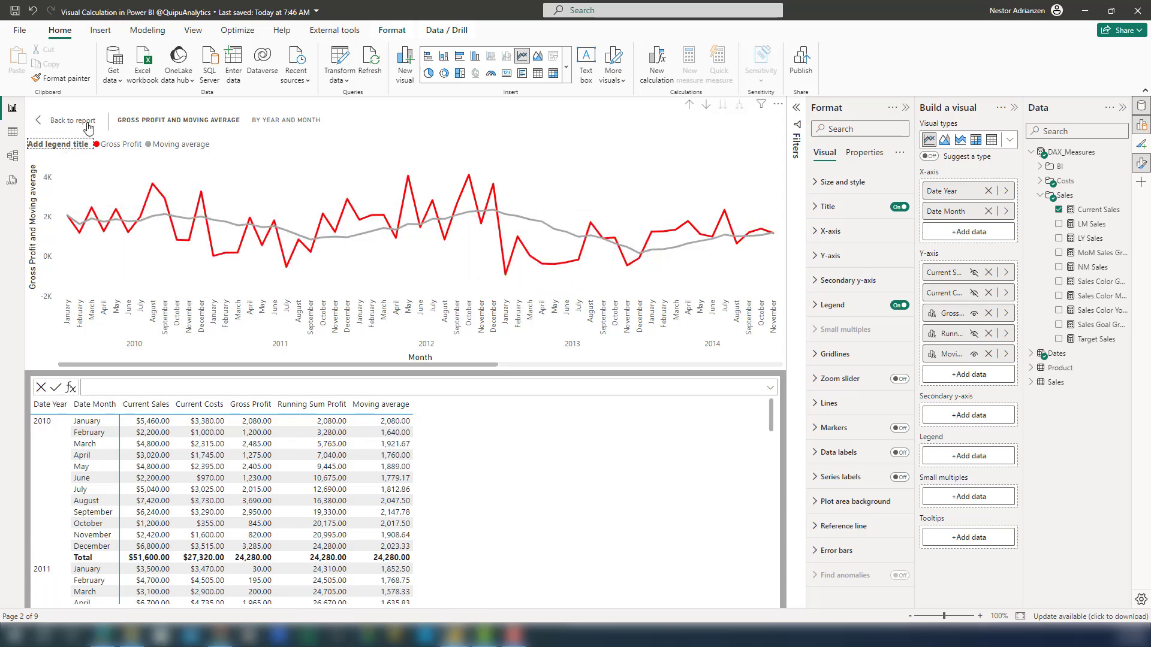
# Return to the report and move the start of the date range slicer to a later date.
pyautogui.click(60, 120)
pyautogui.moveTo(75, 221); pyautogui.dragTo(133, 223)
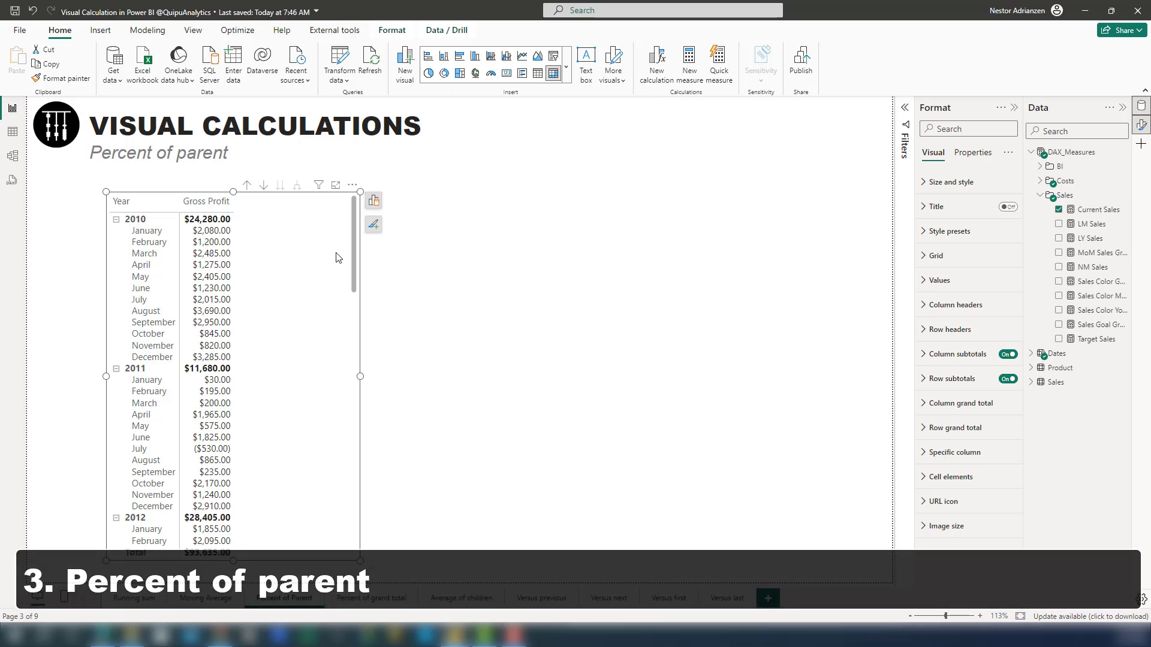
# Start a visual calculation on the matrix from the Percent of parent template and replace both field placeholders with Current Sales.
pyautogui.click(657, 60)
pyautogui.click(70, 387)
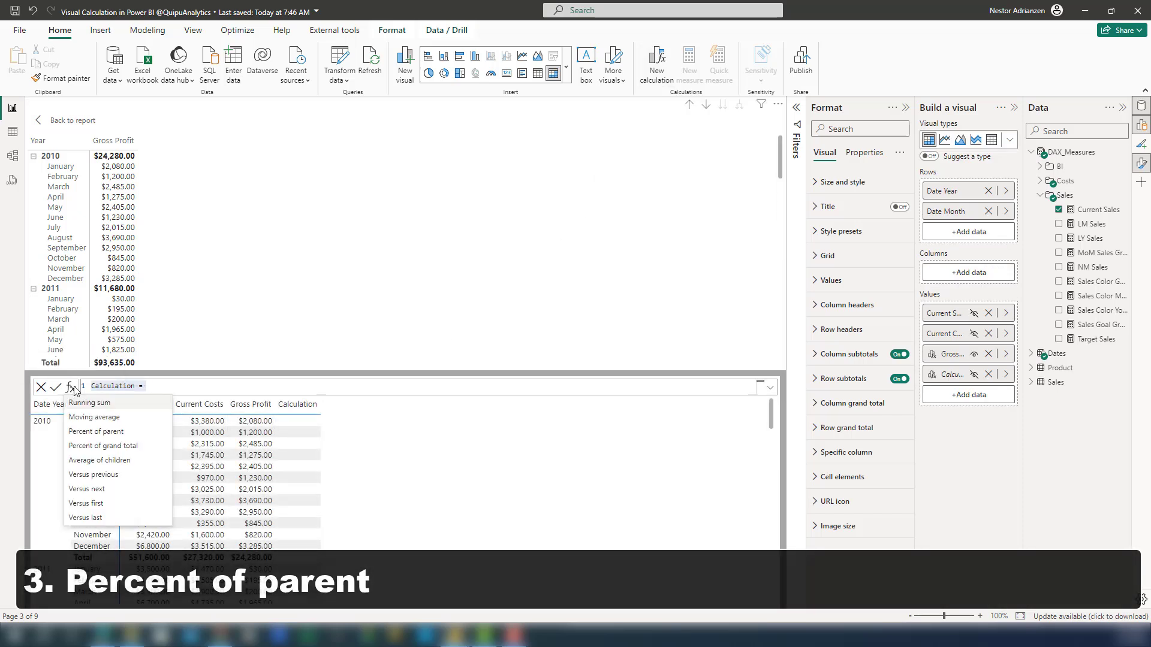
pyautogui.click(96, 431)
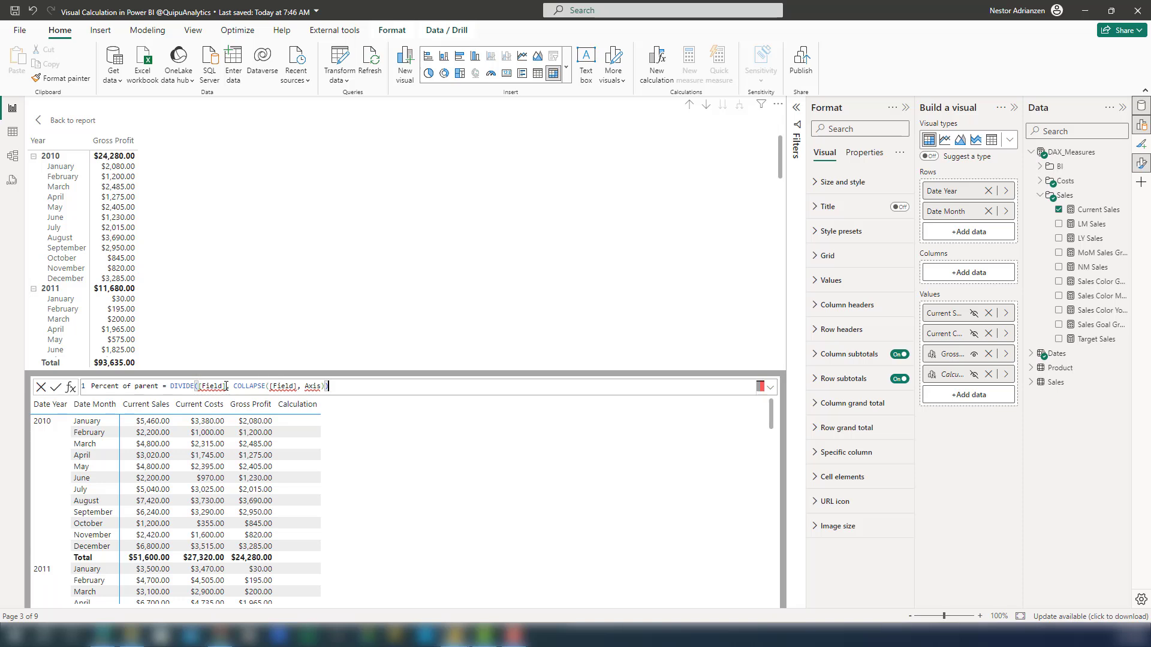
pyautogui.moveTo(222, 387); pyautogui.dragTo(202, 388)
pyautogui.hotkey('ctrl', 'd')
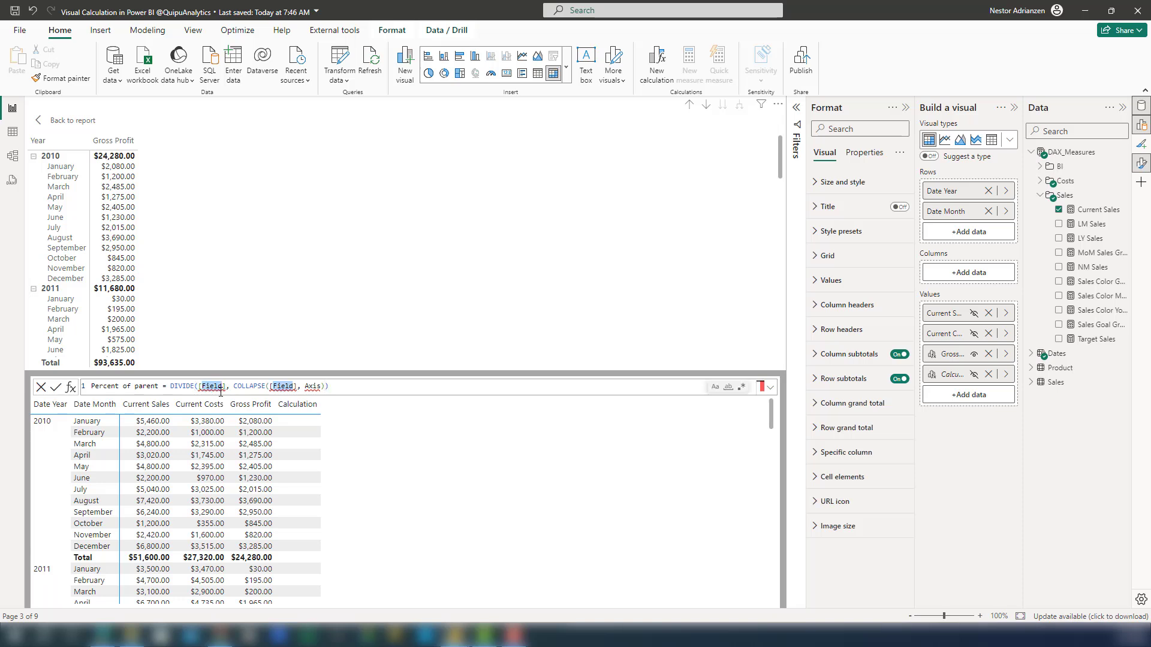
pyautogui.write('Current Sa')
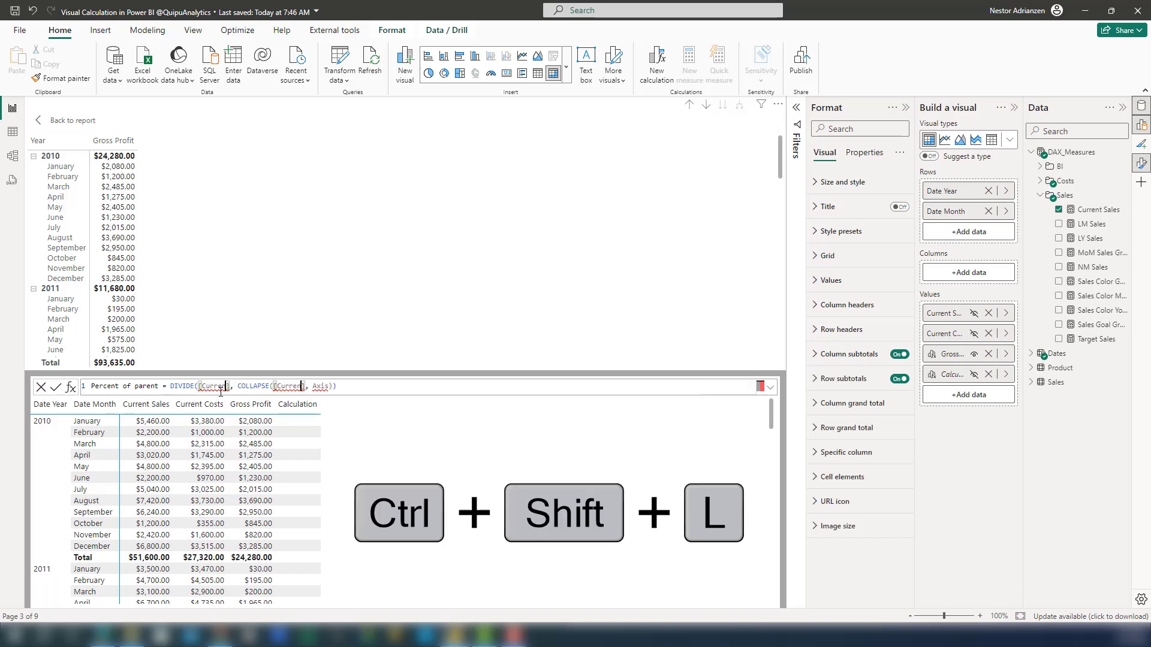
pyautogui.write('les')
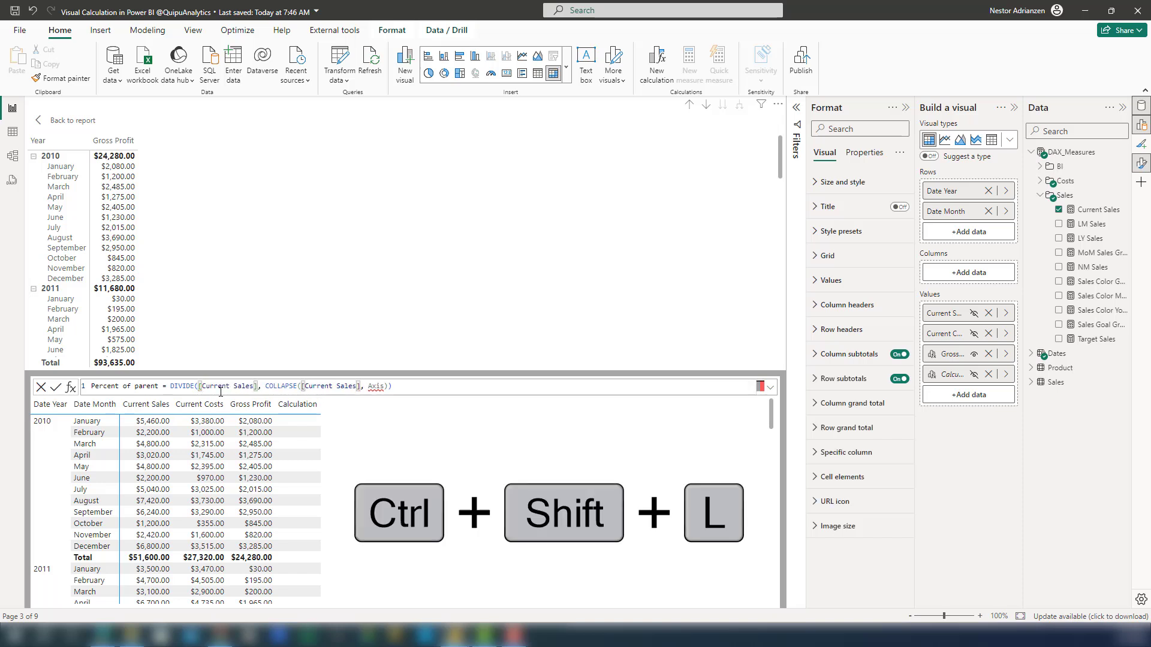
# Set the COLLAPSE axis to ROWS, commit the Percent of parent calculation and review its values in the matrix.
pyautogui.doubleClick(376, 386)
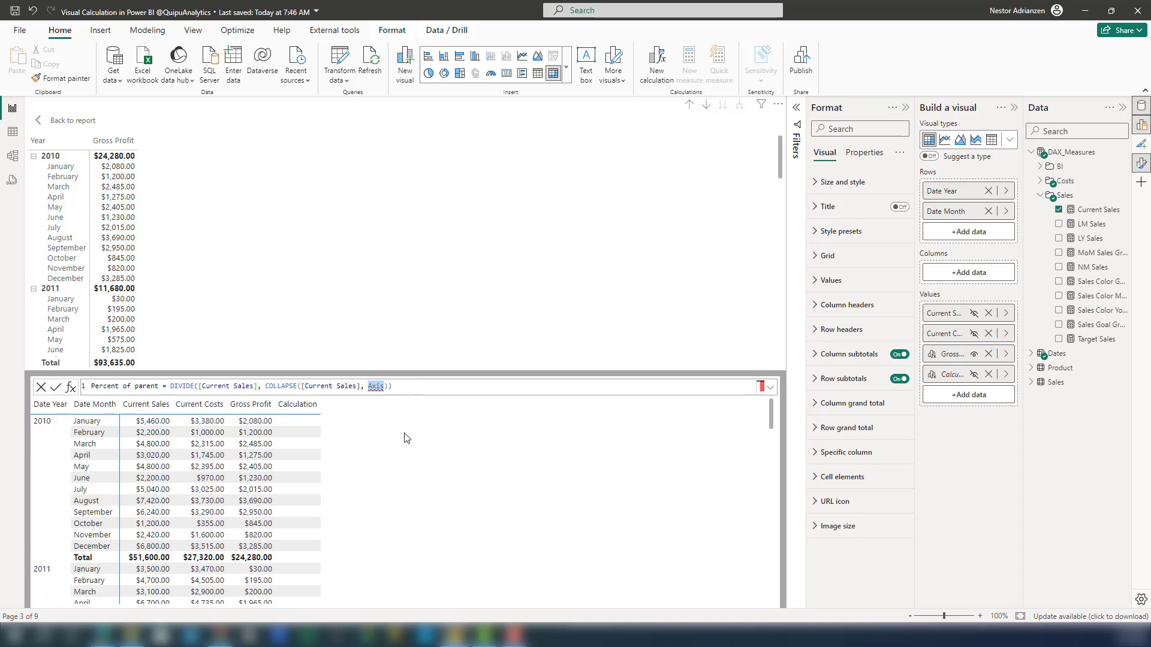
pyautogui.write('Ro')
pyautogui.press('Tab')
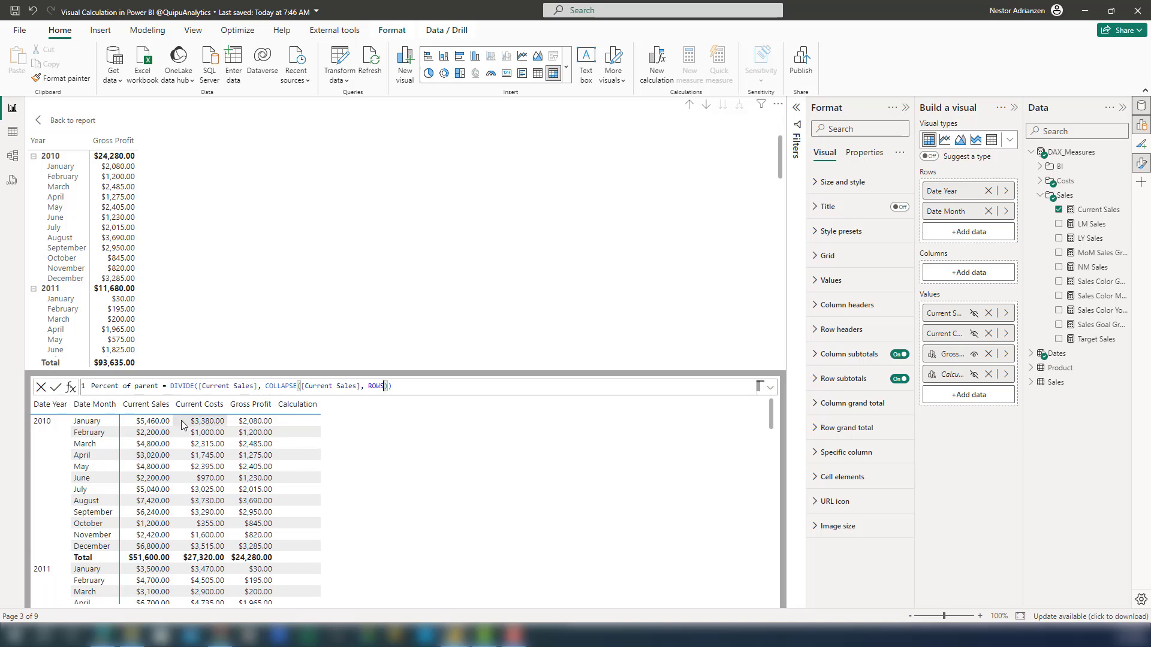
pyautogui.click(57, 388)
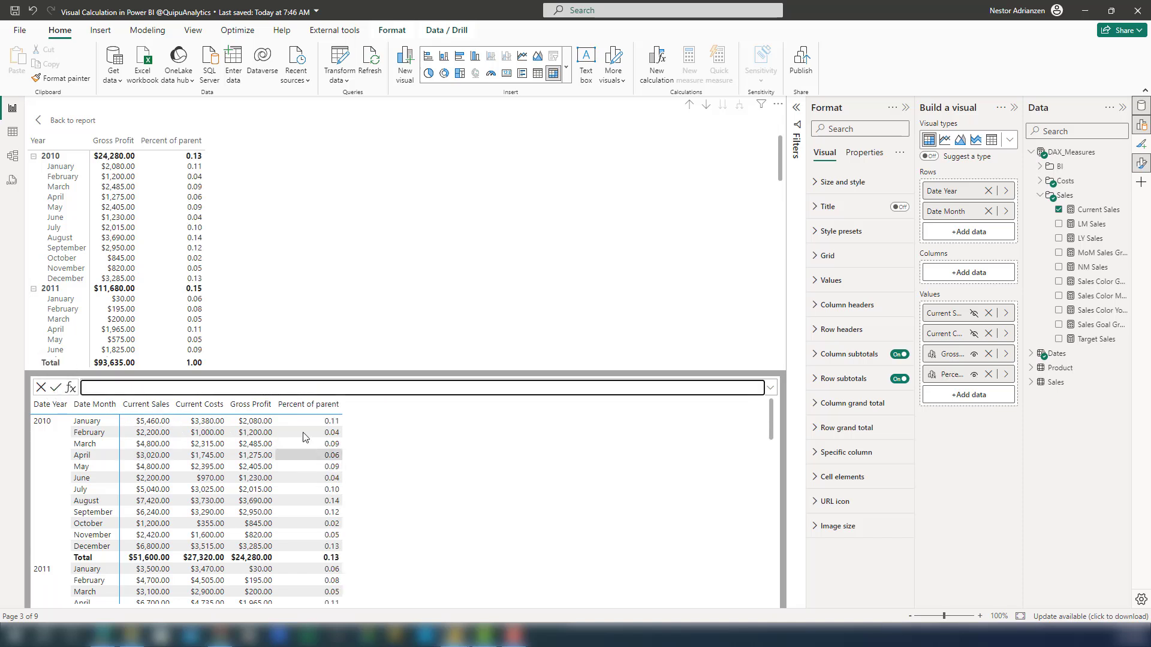
pyautogui.scroll(-10, 201, 184)
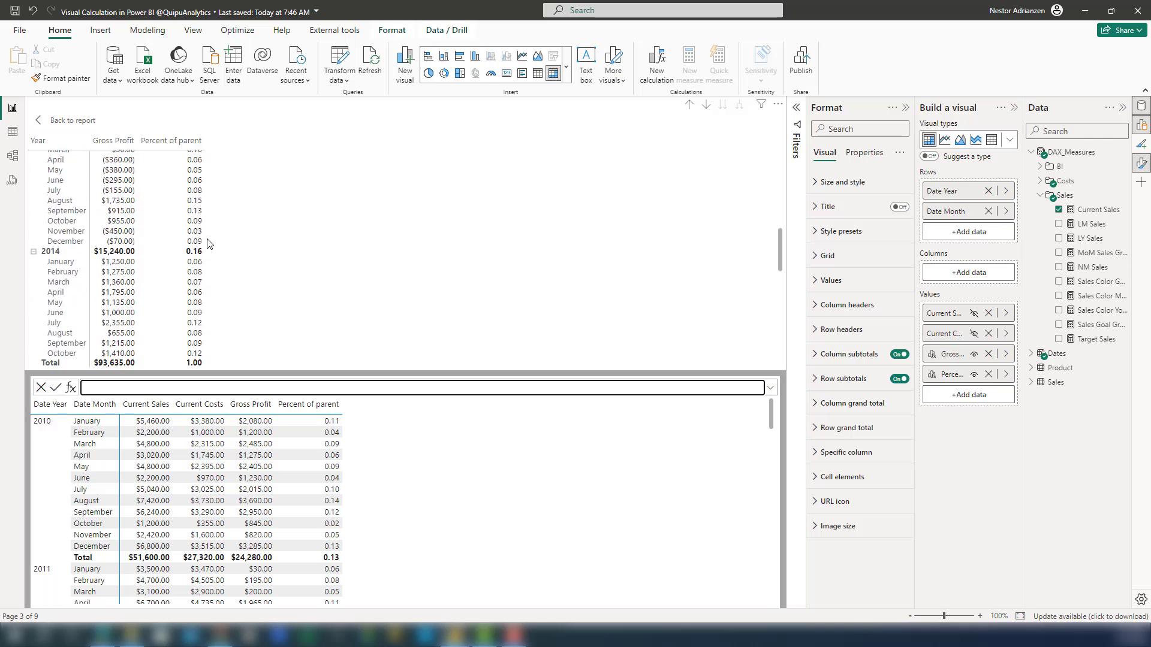
pyautogui.scroll(8, 209, 243)
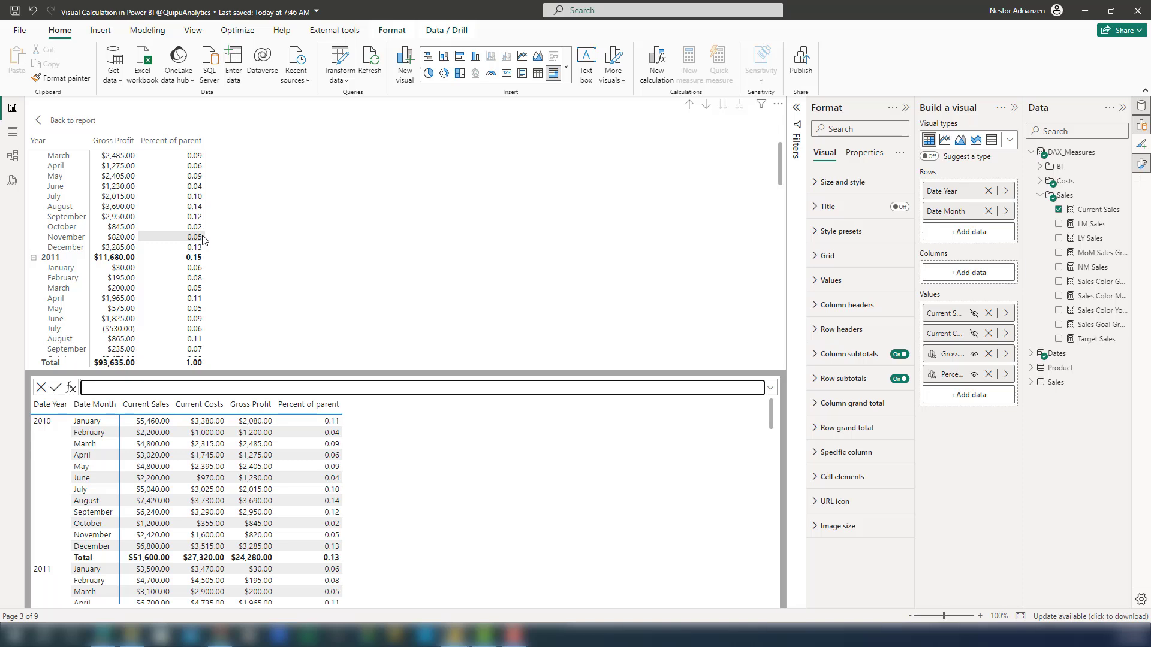
# Reopen the Percent of parent formula and open a ROUND( around DIVIDE, placing ROUND, DIVIDE and COLLAPSE on separate lines.
pyautogui.click(1007, 377)
pyautogui.click(1073, 390)
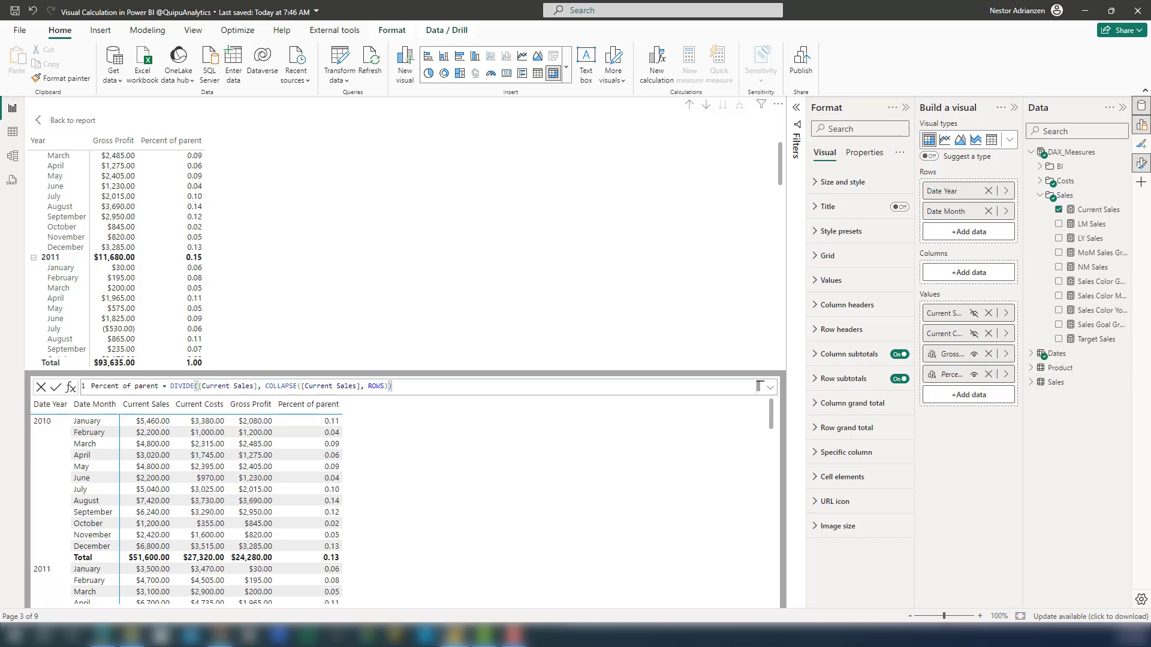
pyautogui.doubleClick(180, 386)
pyautogui.hotkey('shift', 'Return')
pyautogui.write('ROUND(')
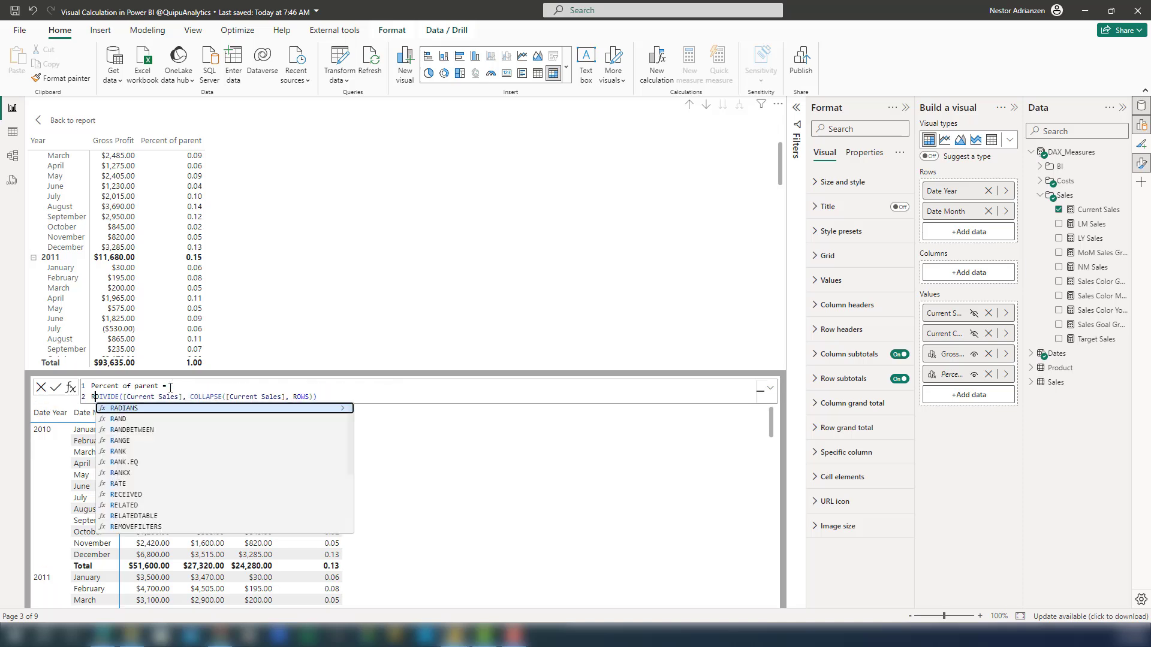
pyautogui.hotkey('shift', 'Return')
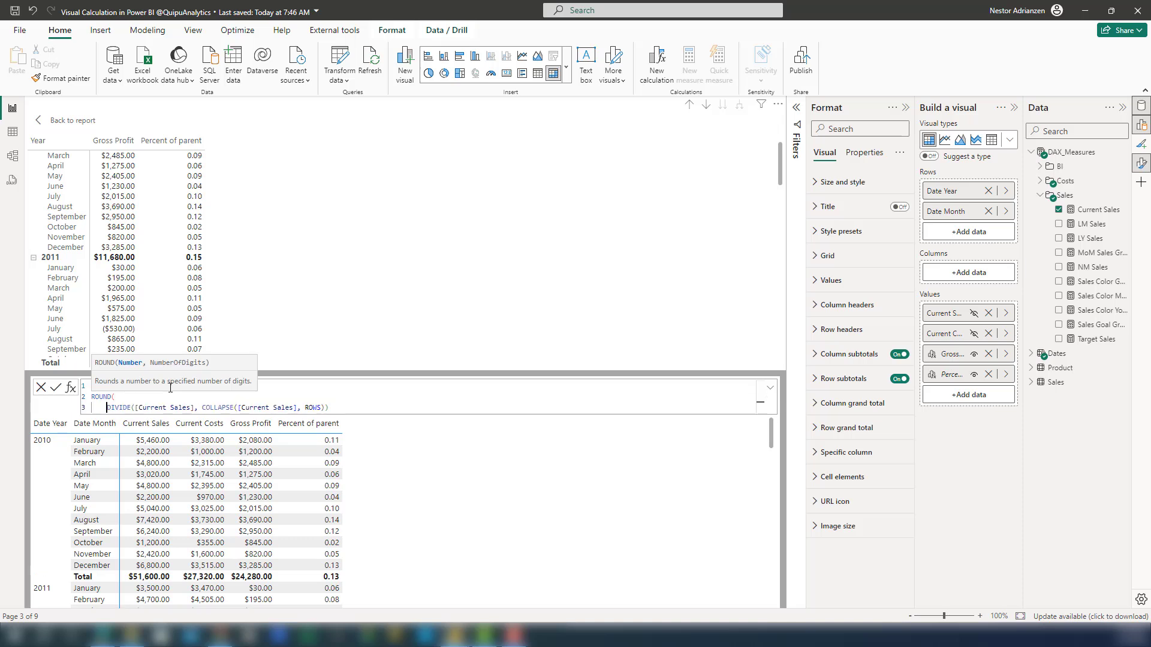
pyautogui.click(202, 408)
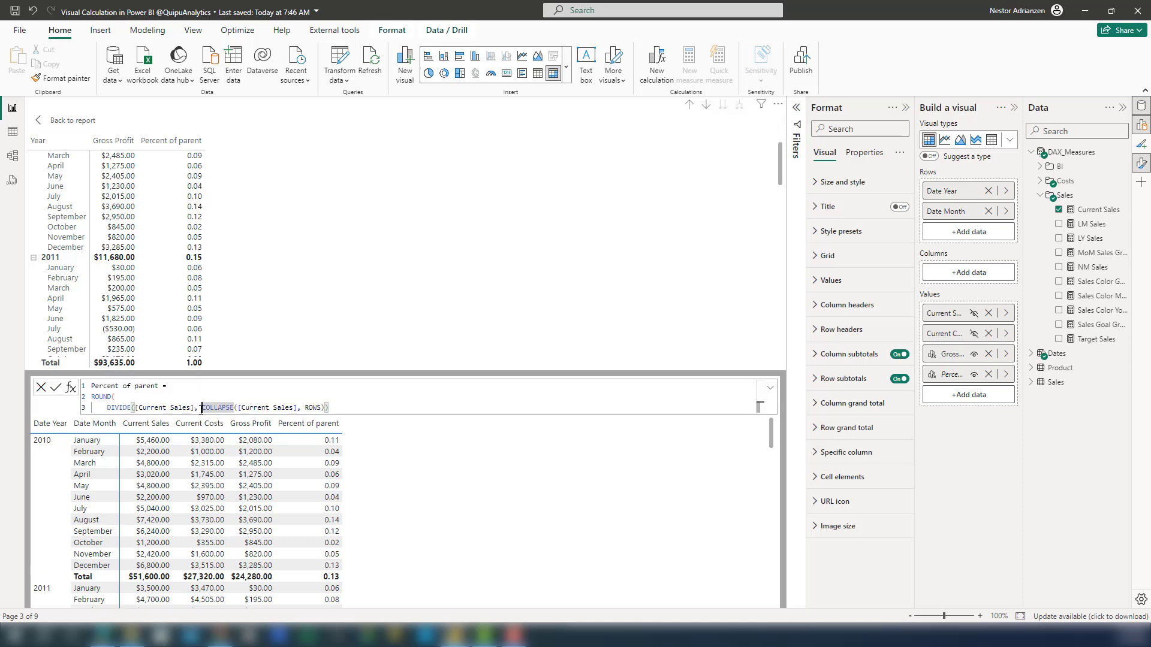
pyautogui.hotkey('shift', 'Return')
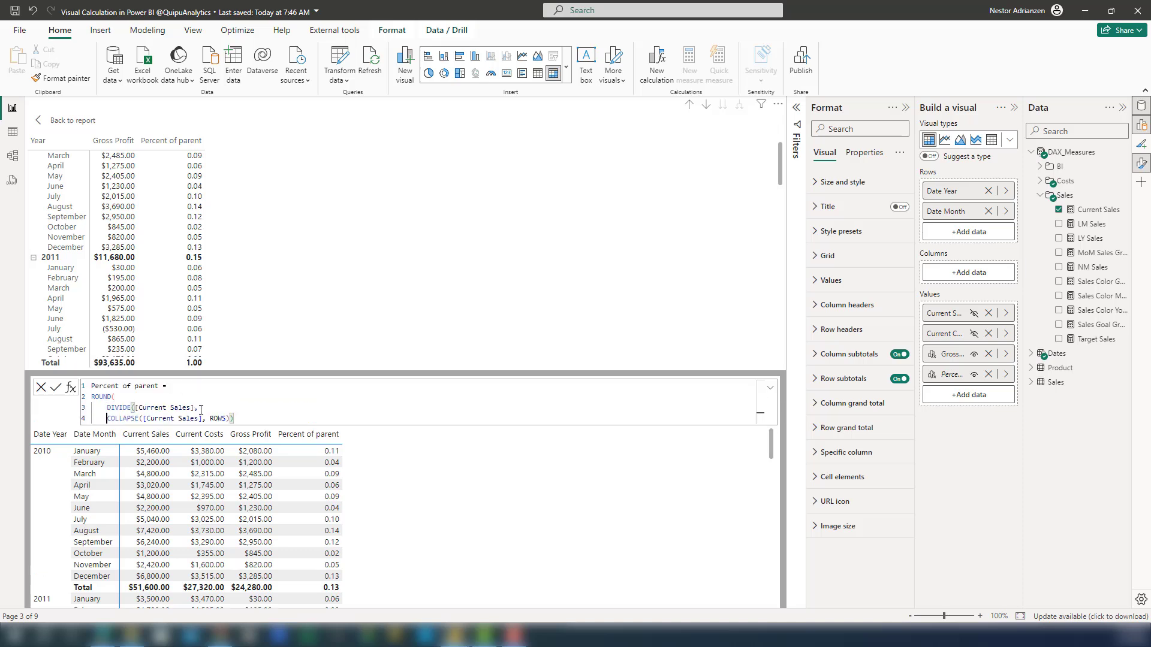
# Complete the ROUND expression by multiplying the DIVIDE result by 100, rounding to 2 digits and appending & "%" after it.
pyautogui.hotkey('shift', 'Return')
pyautogui.press('End')
pyautogui.write('*')
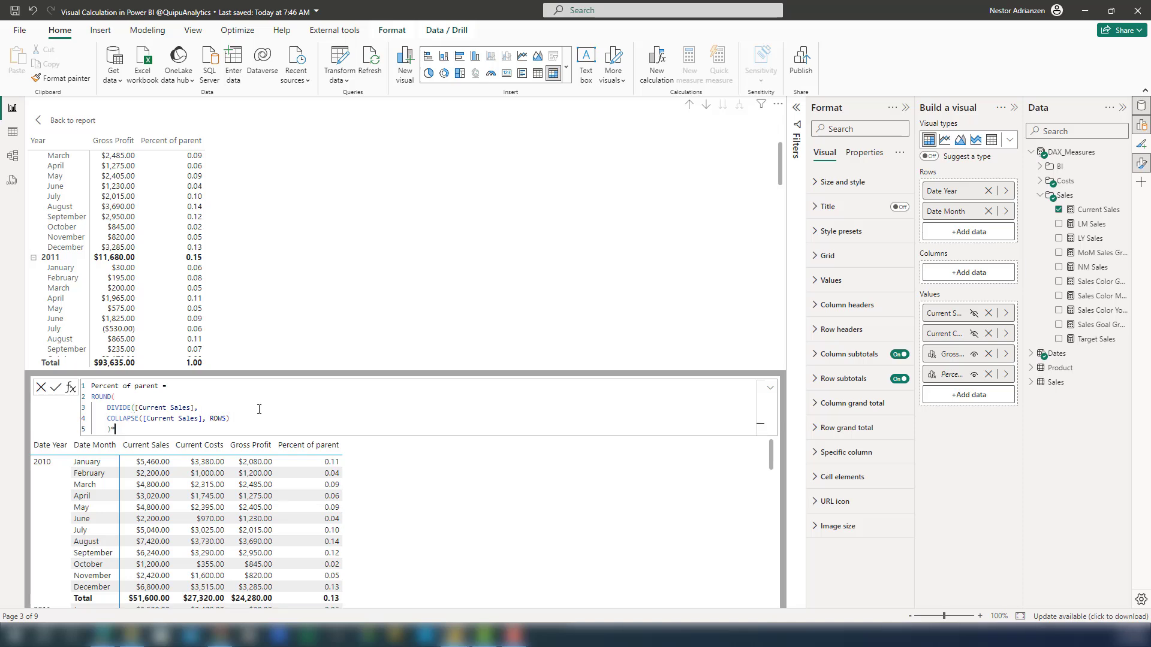
pyautogui.write('100,')
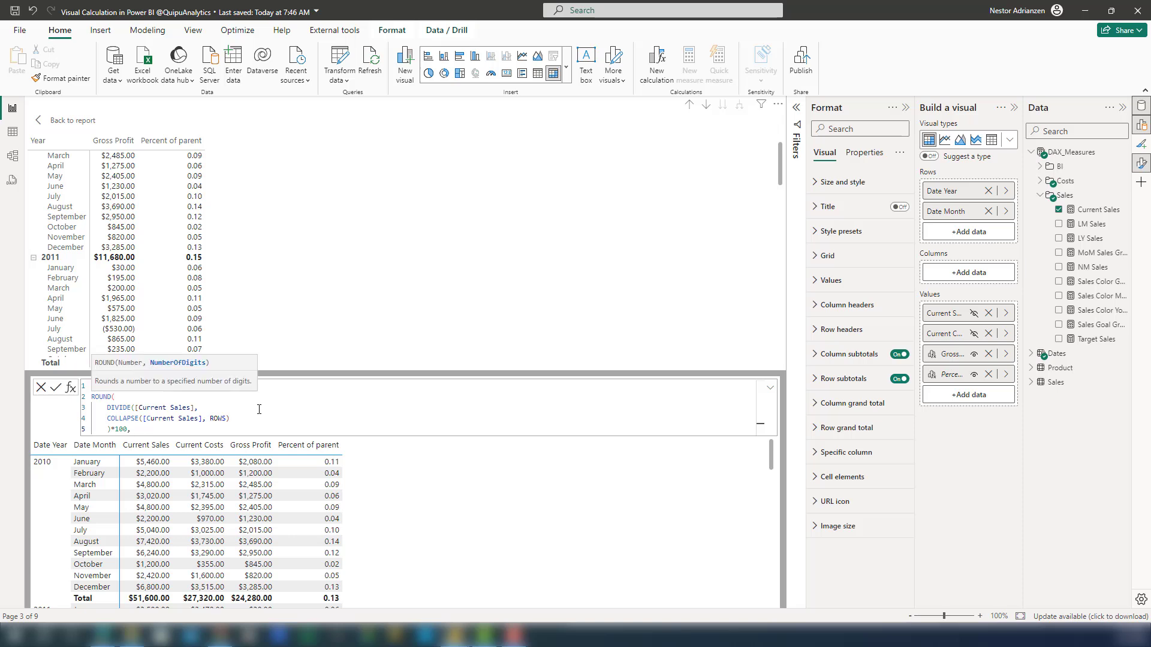
pyautogui.write('2)')
pyautogui.hotkey('shift', 'Return')
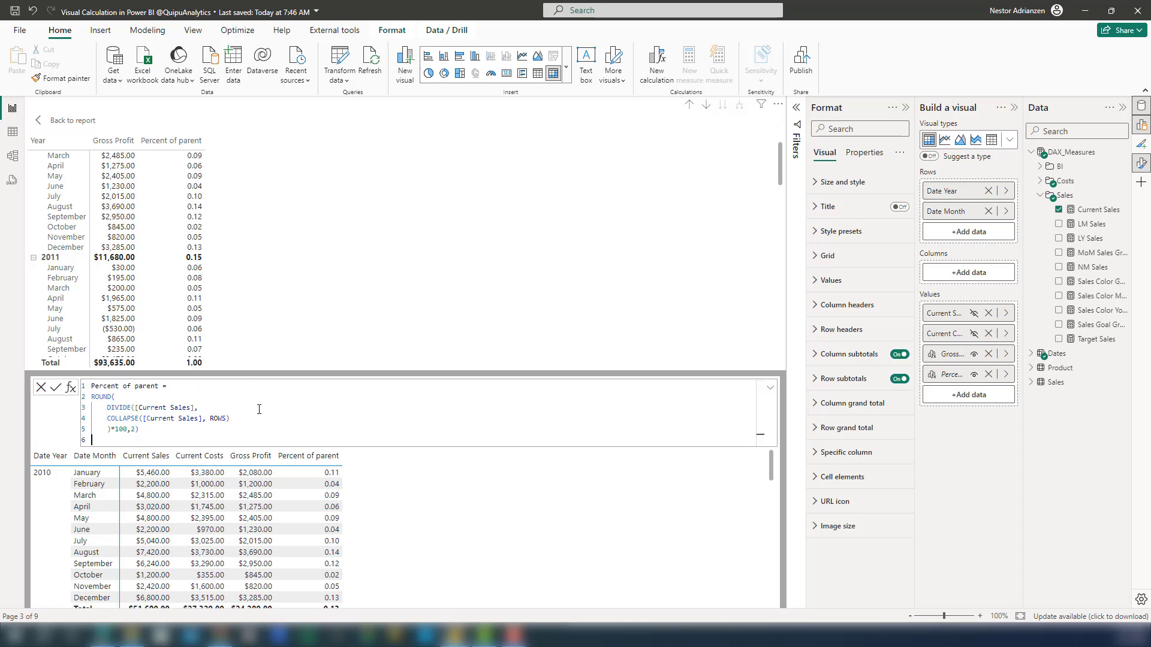
pyautogui.write(')&')
pyautogui.write('"%"')
pyautogui.click(158, 429)
pyautogui.press('BackSpace')
pyautogui.click(126, 439)
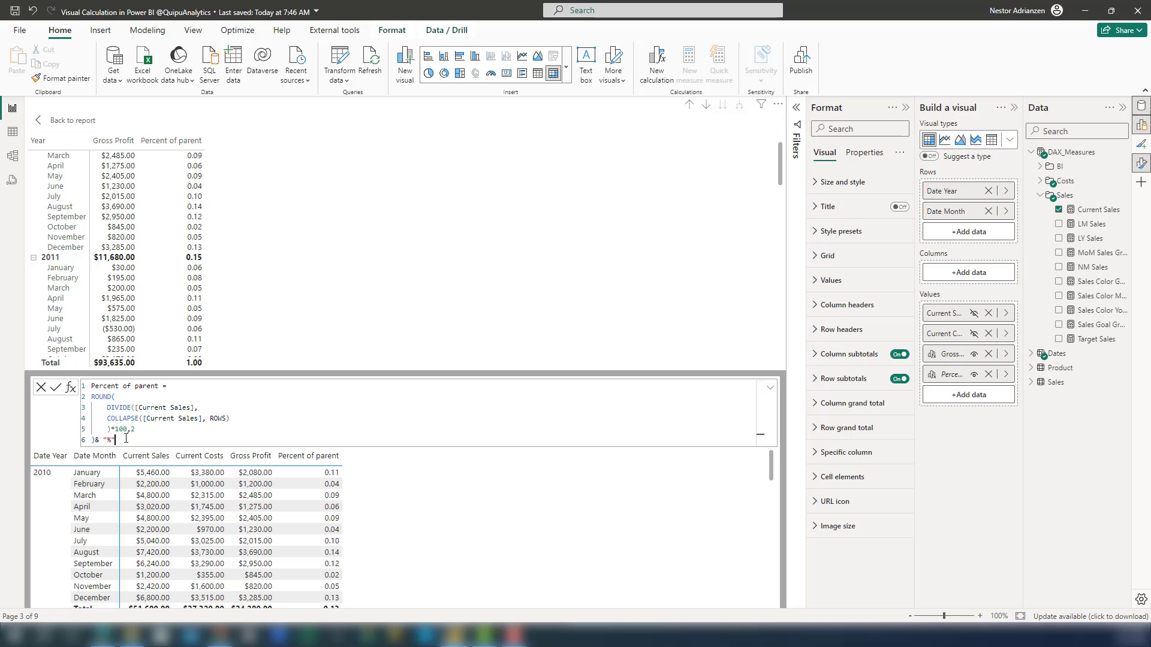
# Commit the revised Percent of parent formula and review the percentages across the years in the matrix.
pyautogui.click(56, 387)
pyautogui.scroll(1, 234, 225)
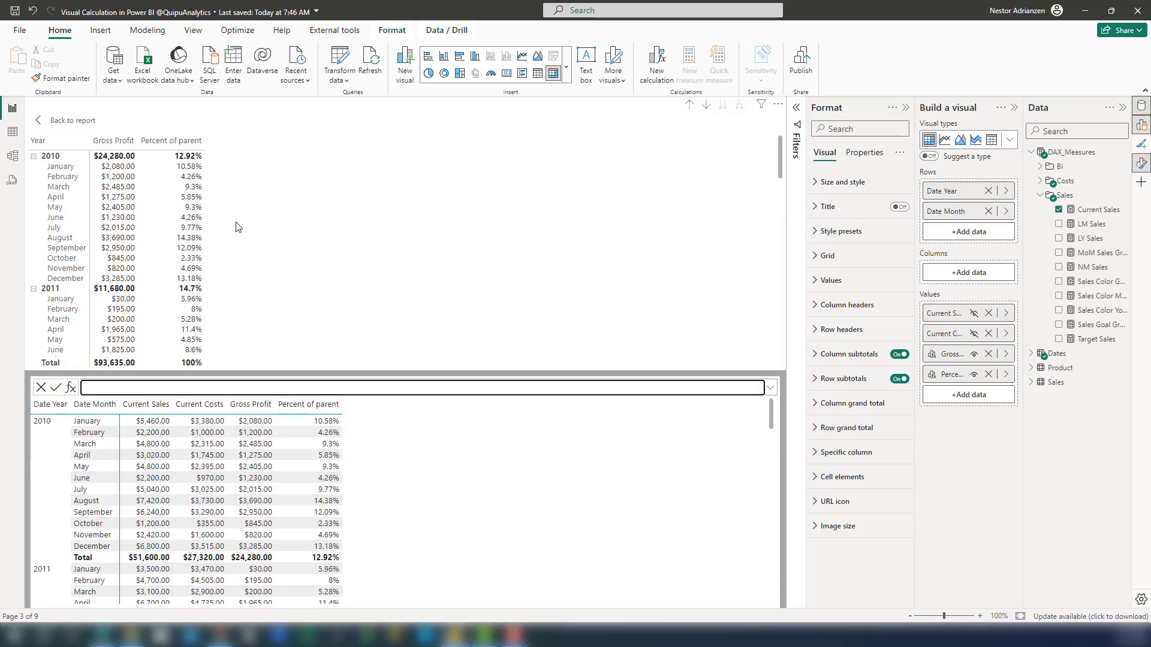
pyautogui.scroll(-5, 235, 243)
pyautogui.scroll(-15, 236, 245)
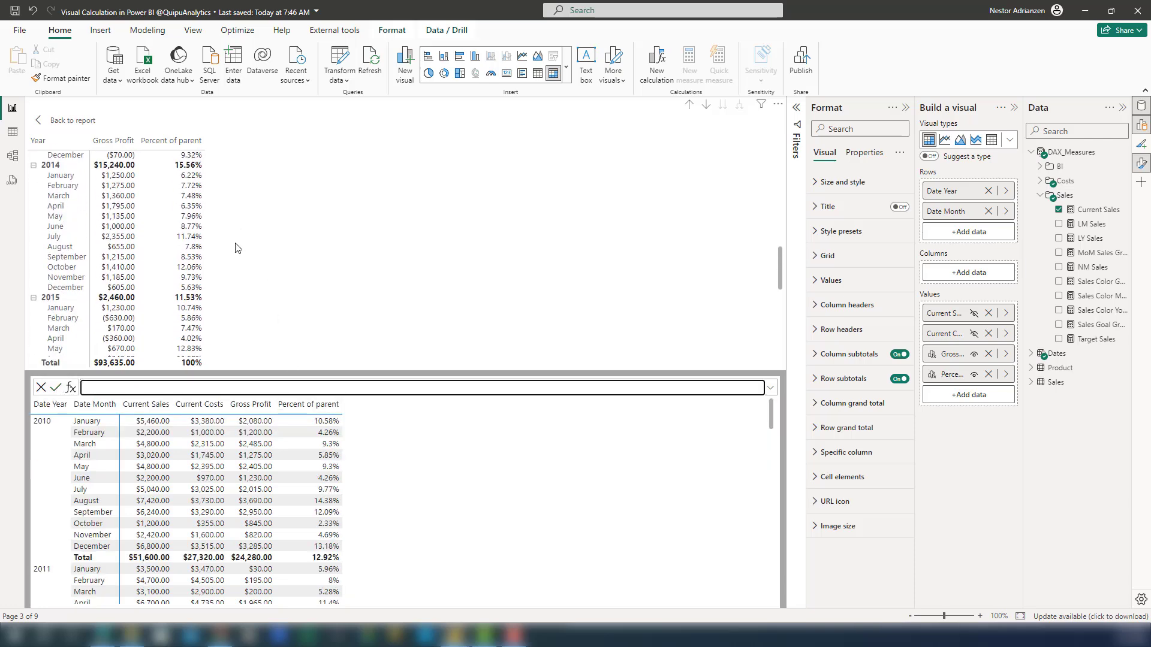
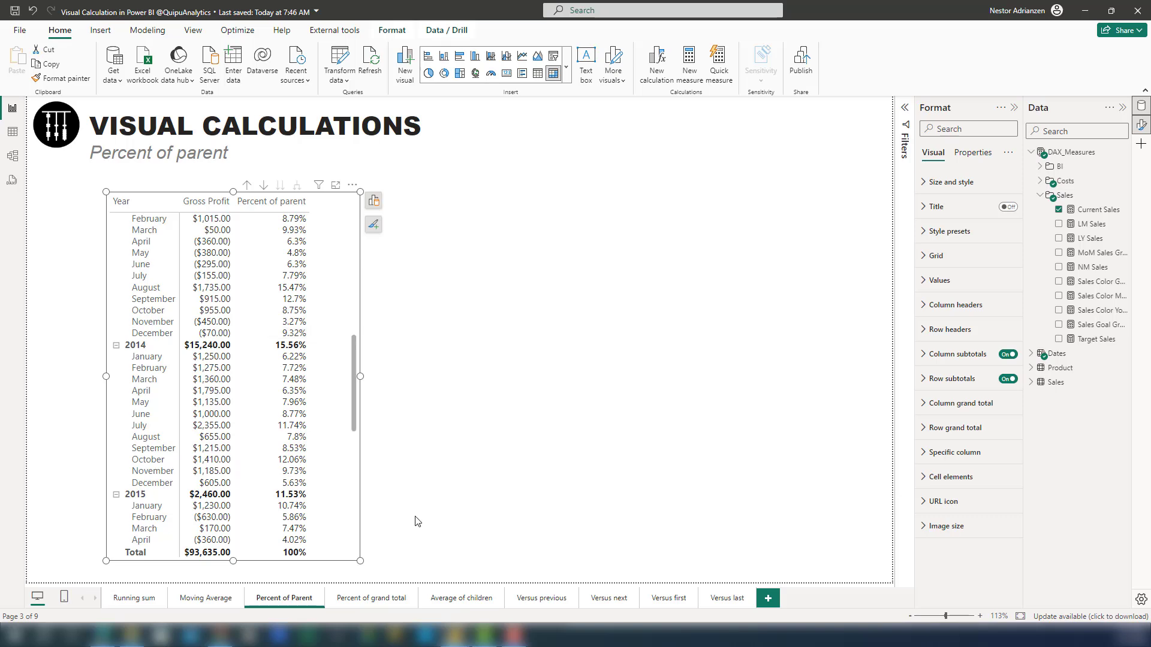
# On the Percent of grand total page, start a visual calculation from the Percent of grand total template with Current Sales in both fields.
pyautogui.click(380, 599)
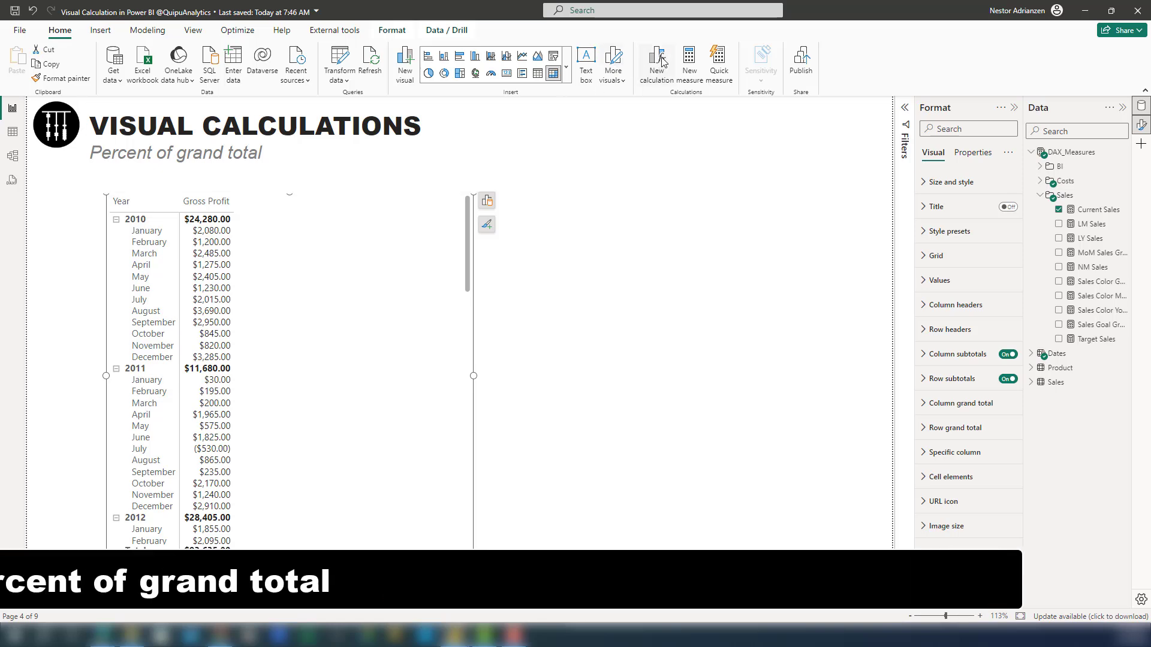
pyautogui.click(657, 63)
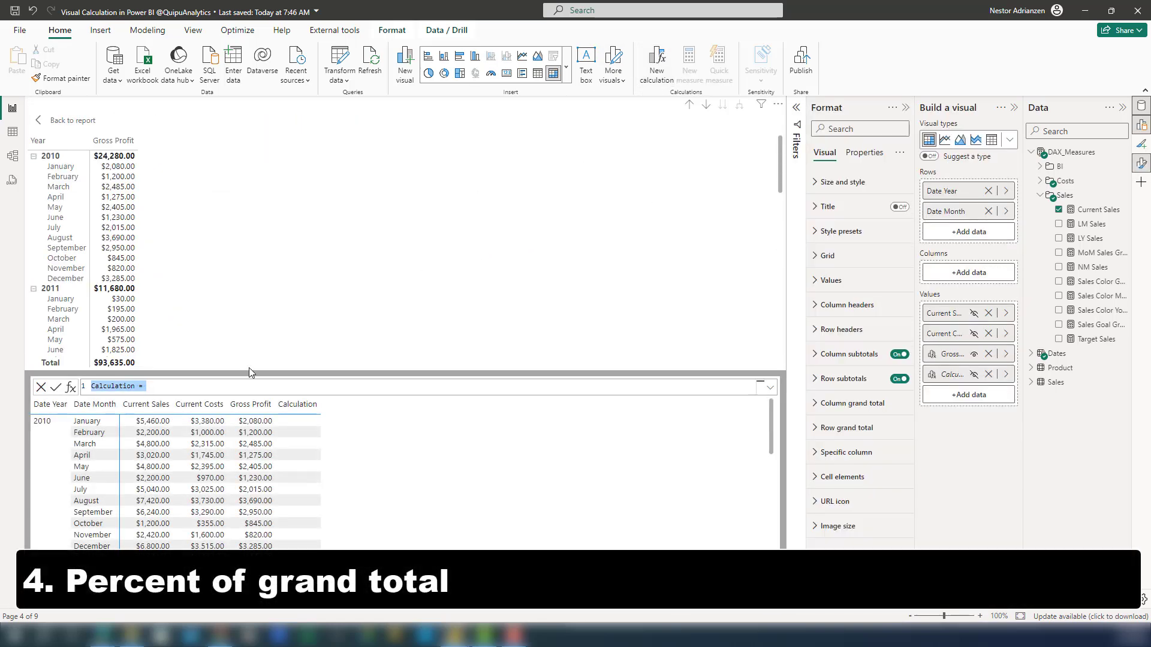
pyautogui.click(71, 387)
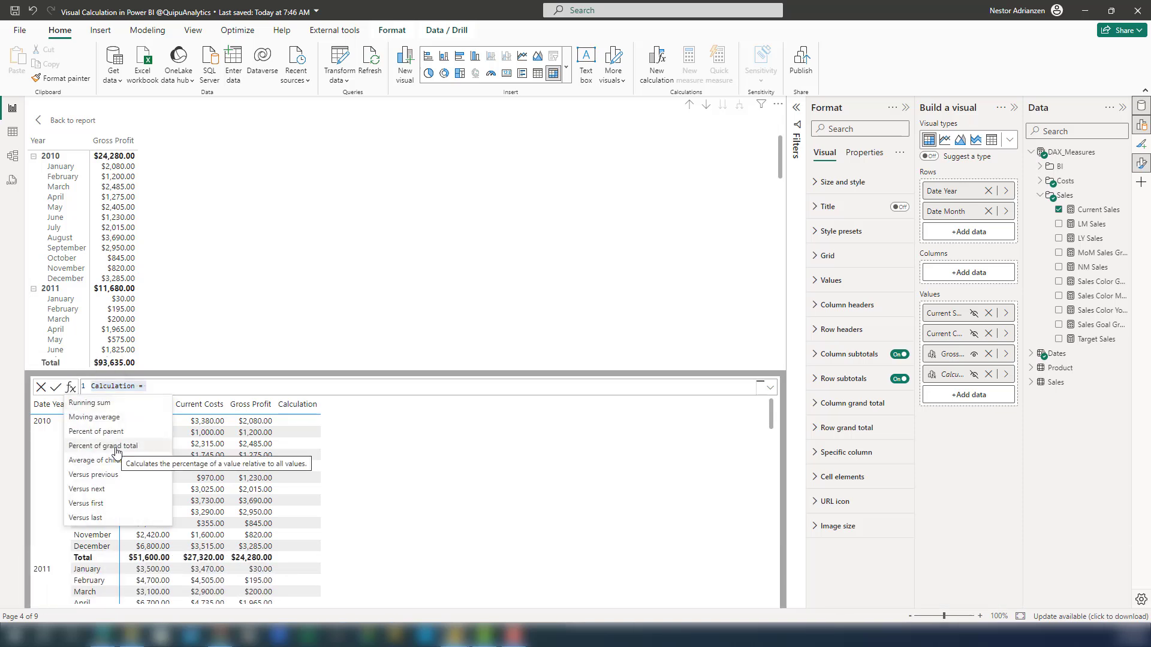
pyautogui.click(116, 446)
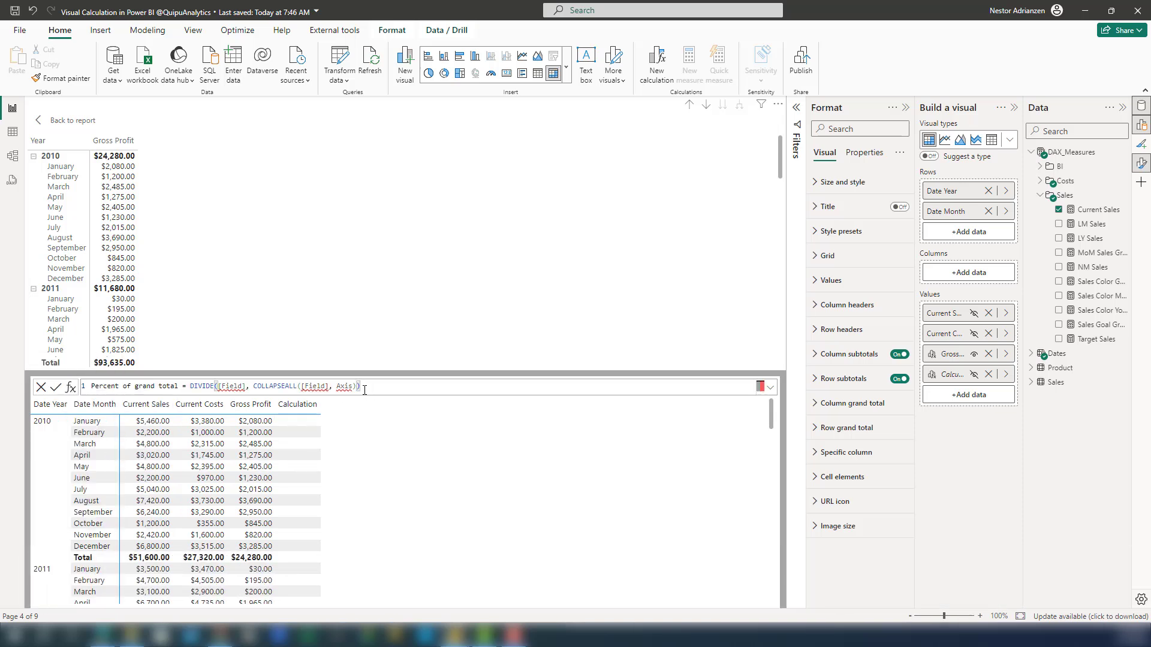
pyautogui.doubleClick(233, 386)
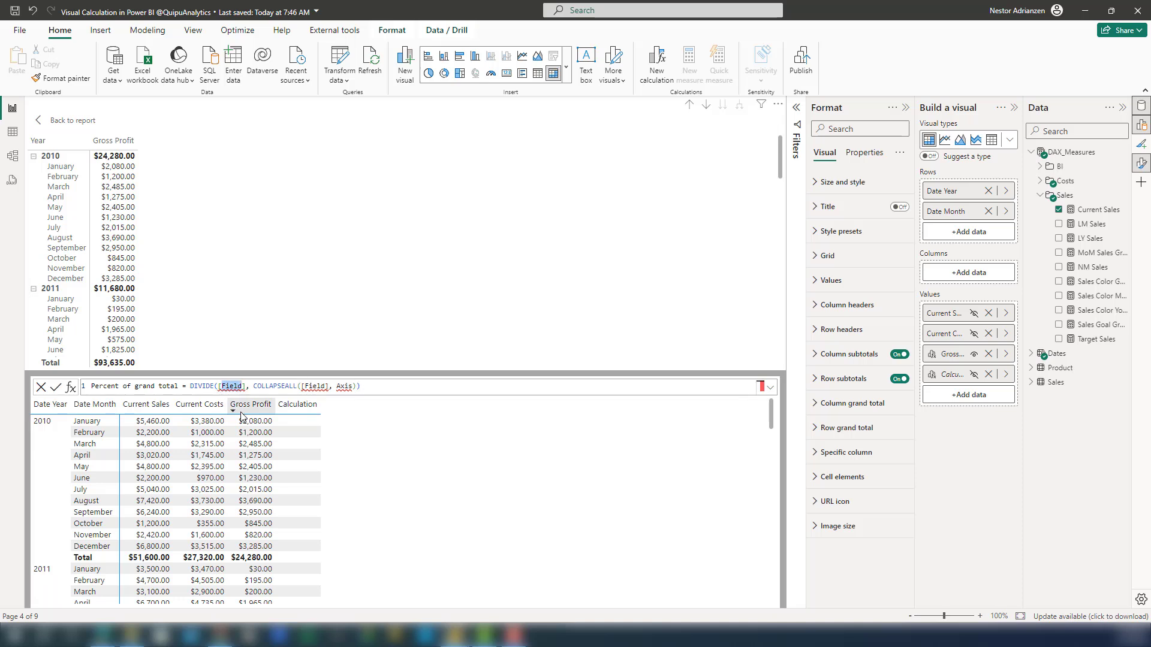
pyautogui.hotkey('ctrl', 'd')
pyautogui.hotkey('ctrl', 'shift', 'l')
pyautogui.write('Current Sales')
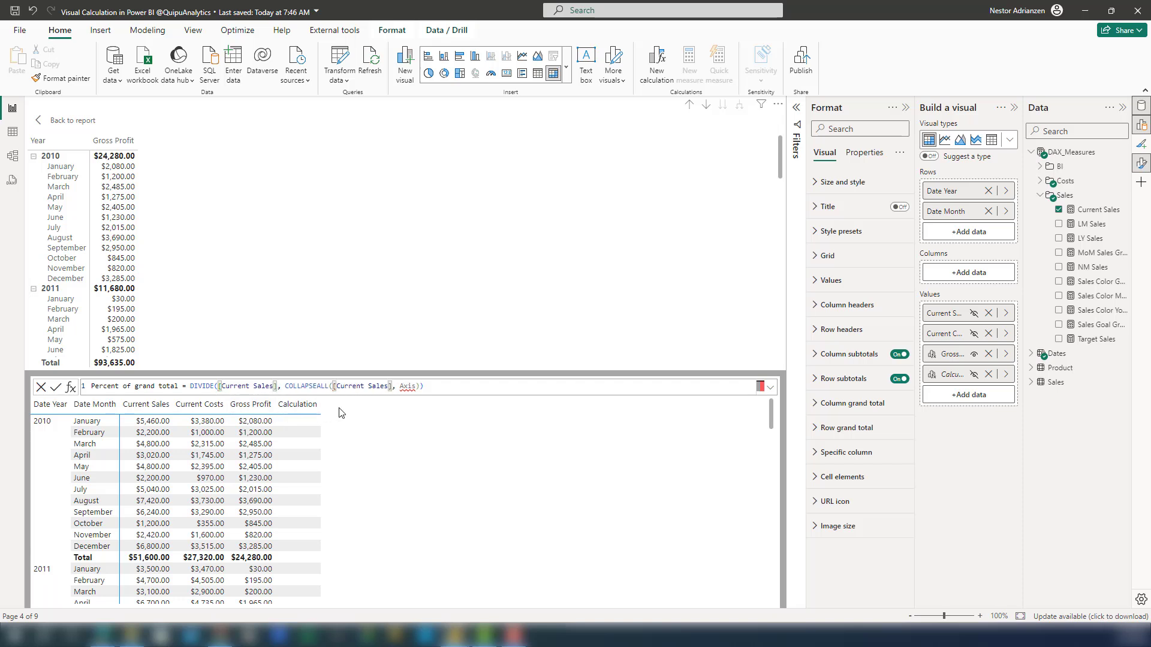
# Set the COLLAPSEALL axis to ROWS and commit the Percent of grand total calculation.
pyautogui.moveTo(418, 387); pyautogui.dragTo(407, 389)
pyautogui.write('Ro')
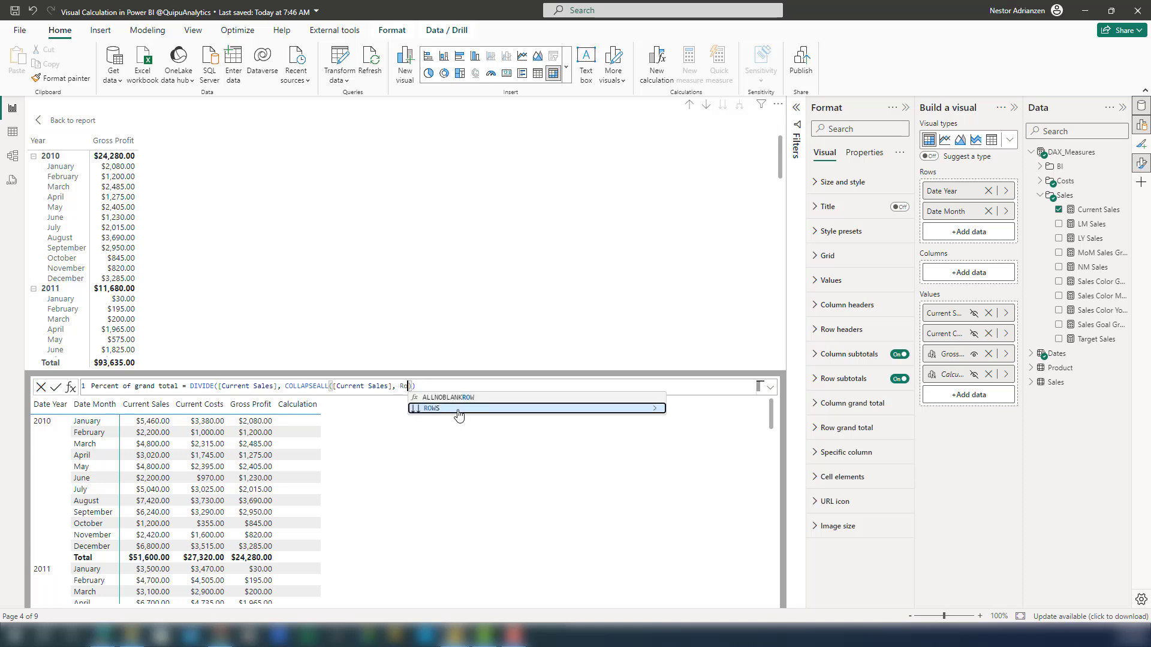
pyautogui.click(452, 413)
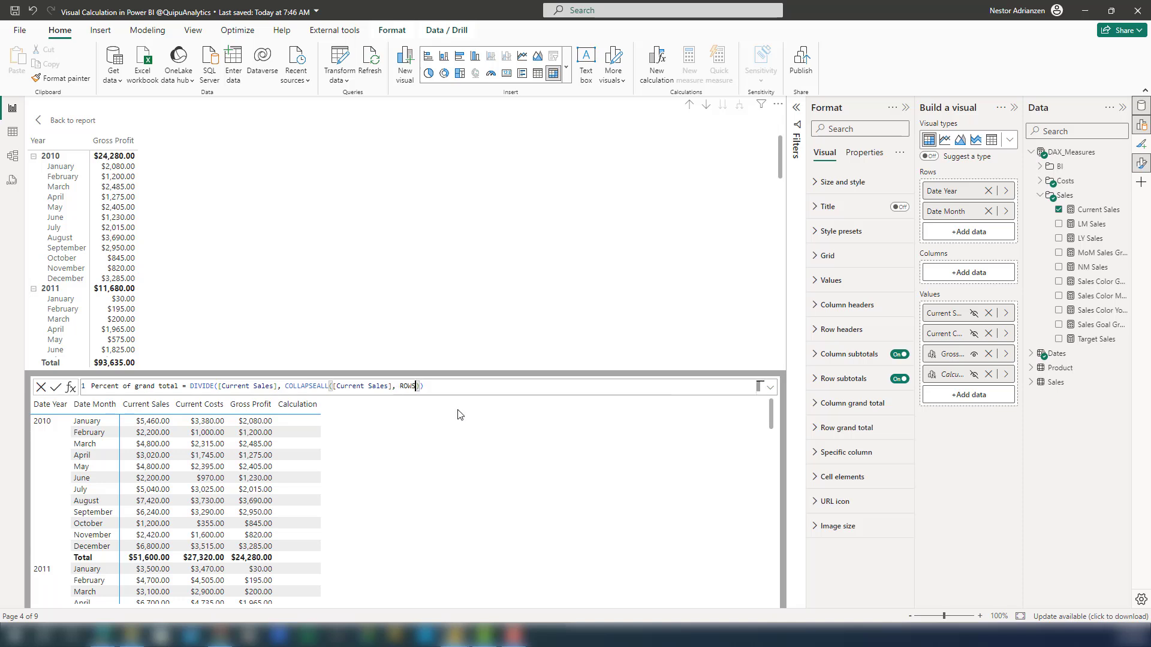
pyautogui.click(56, 386)
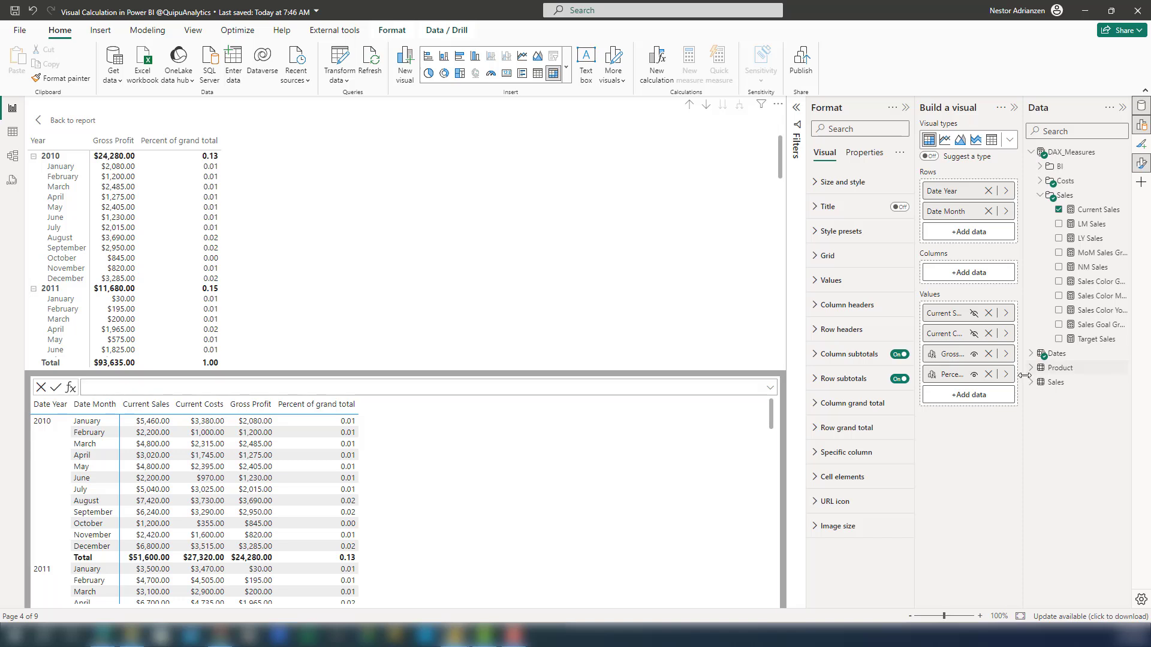
# Reopen the Percent of grand total calculation for editing and insert ROUND( before DIVIDE.
pyautogui.moveTo(1007, 375)
pyautogui.click(1047, 387)
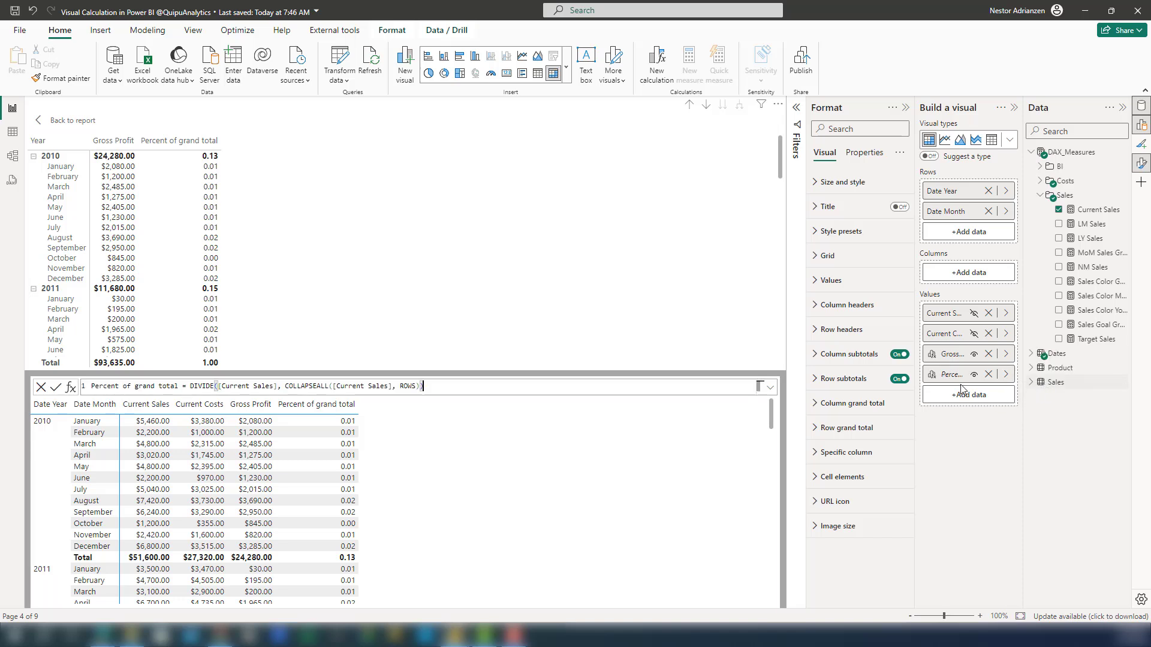
pyautogui.click(189, 385)
pyautogui.write('ROUND(')
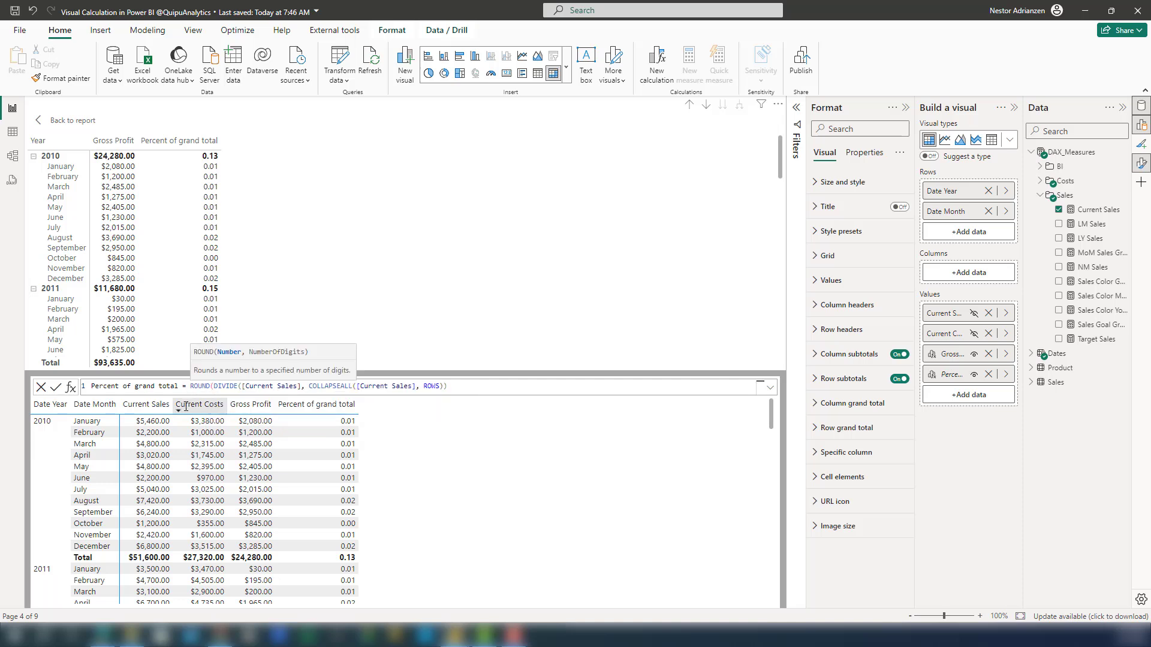
# Break the Percent of grand total formula into separate lines for ROUND, DIVIDE, COLLAPSEALL and the closing parenthesis of DIVIDE.
pyautogui.hotkey('shift', 'Return')
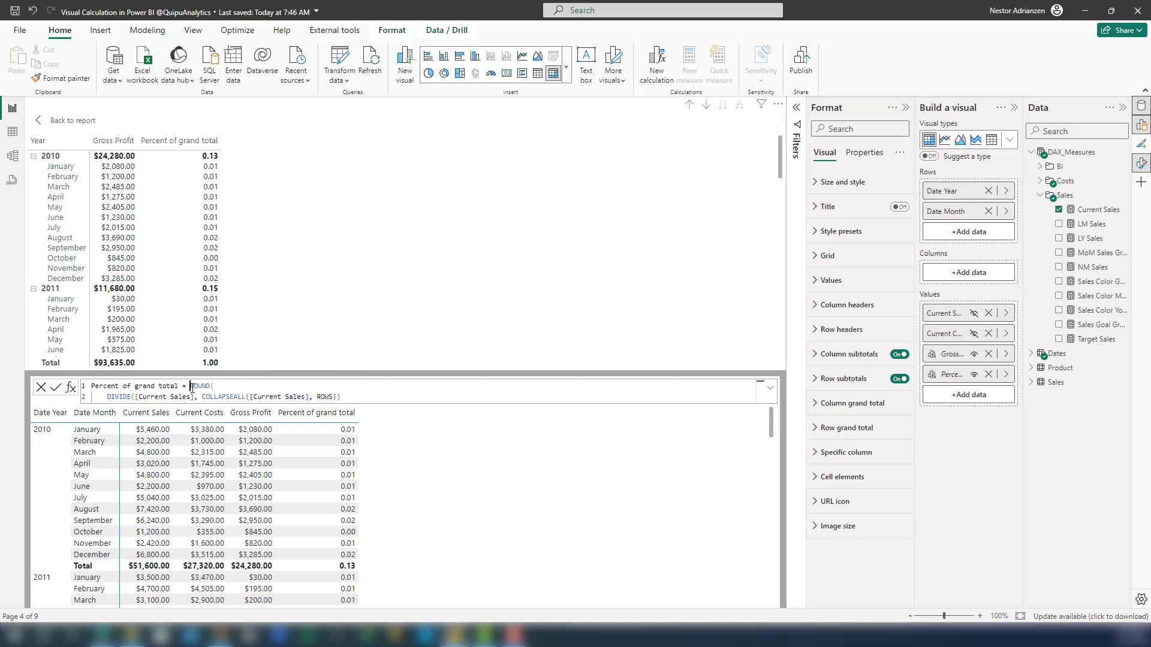
pyautogui.doubleClick(193, 387)
pyautogui.hotkey('shift', 'Return')
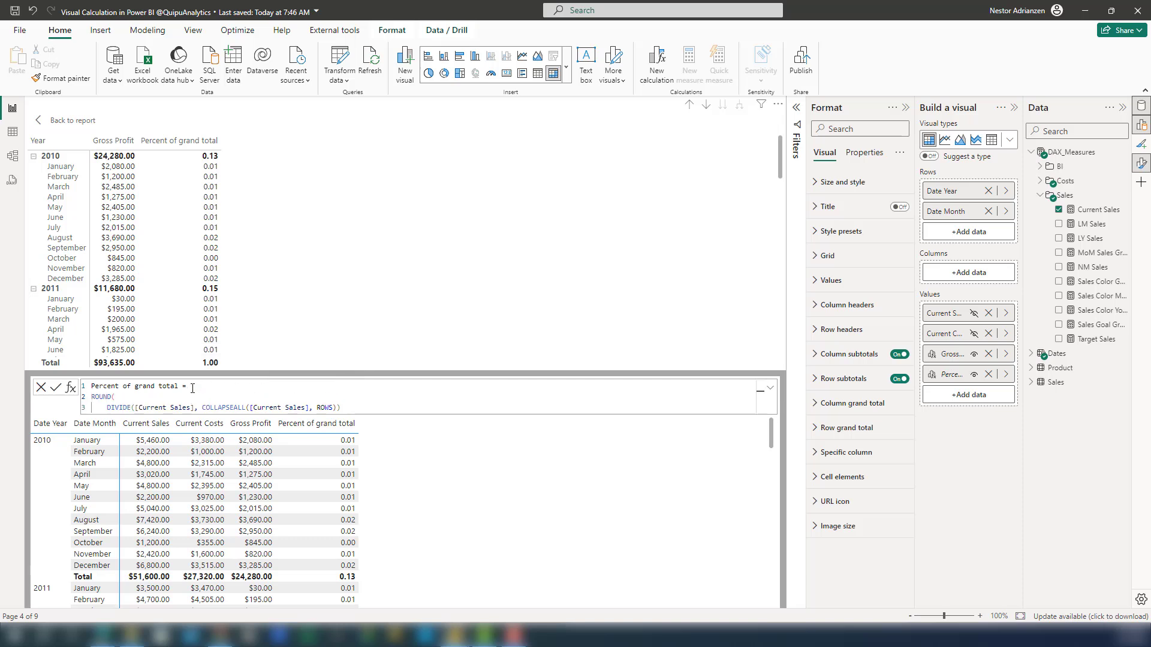
pyautogui.click(202, 410)
pyautogui.hotkey('shift', 'Return')
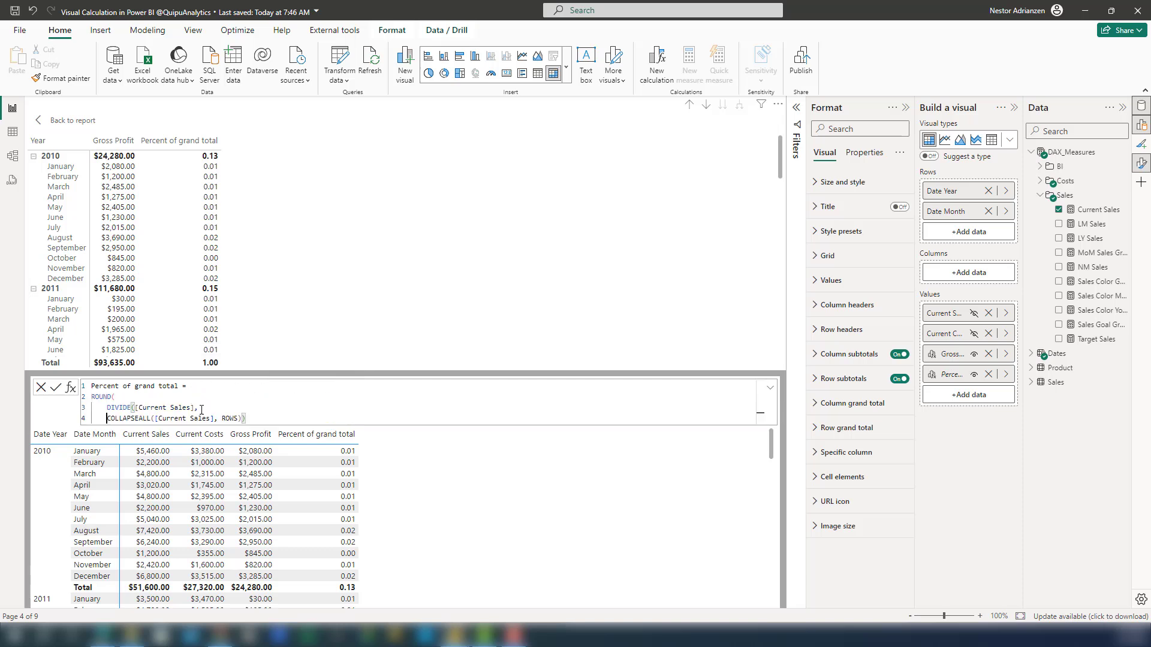
pyautogui.click(242, 419)
pyautogui.hotkey('shift', 'Return')
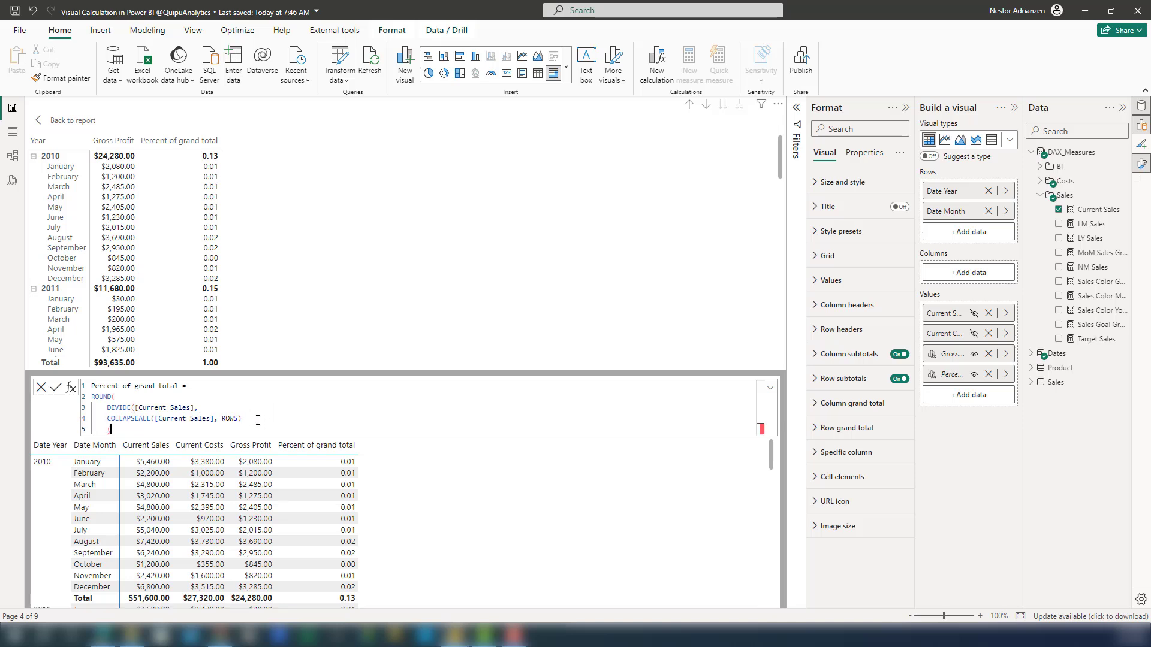
# Multiply the DIVIDE result by 100, round it to 2 digits, append & "%" and commit the Percent of grand total formula.
pyautogui.write('*100, ')
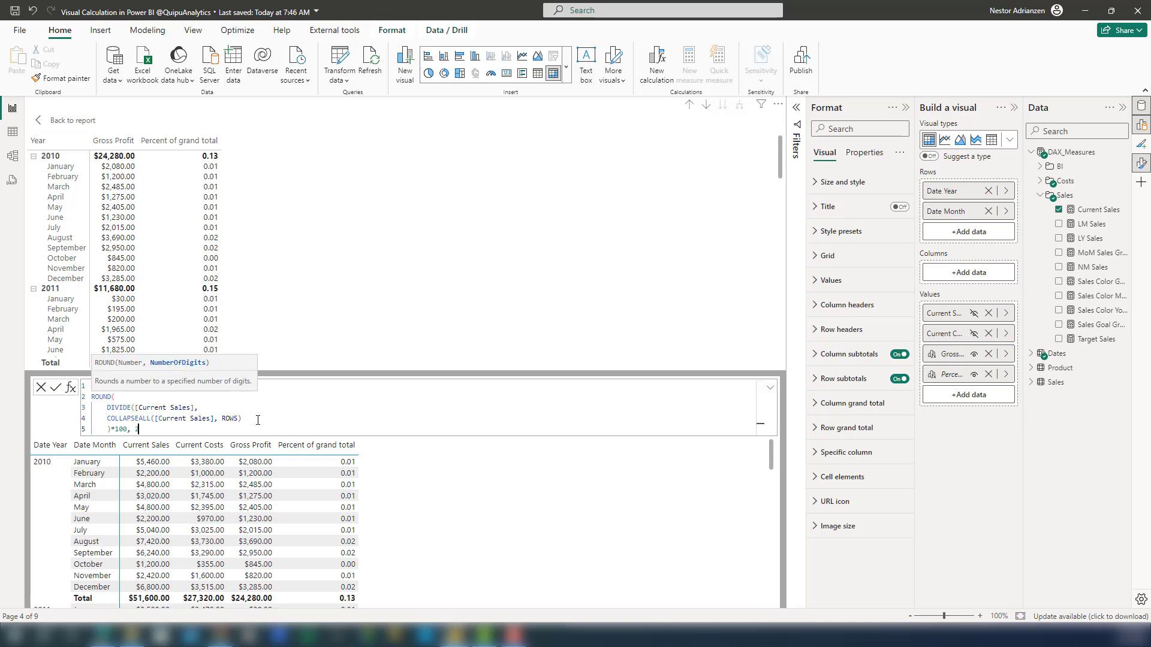
pyautogui.write('2')
pyautogui.hotkey('shift', 'Return')
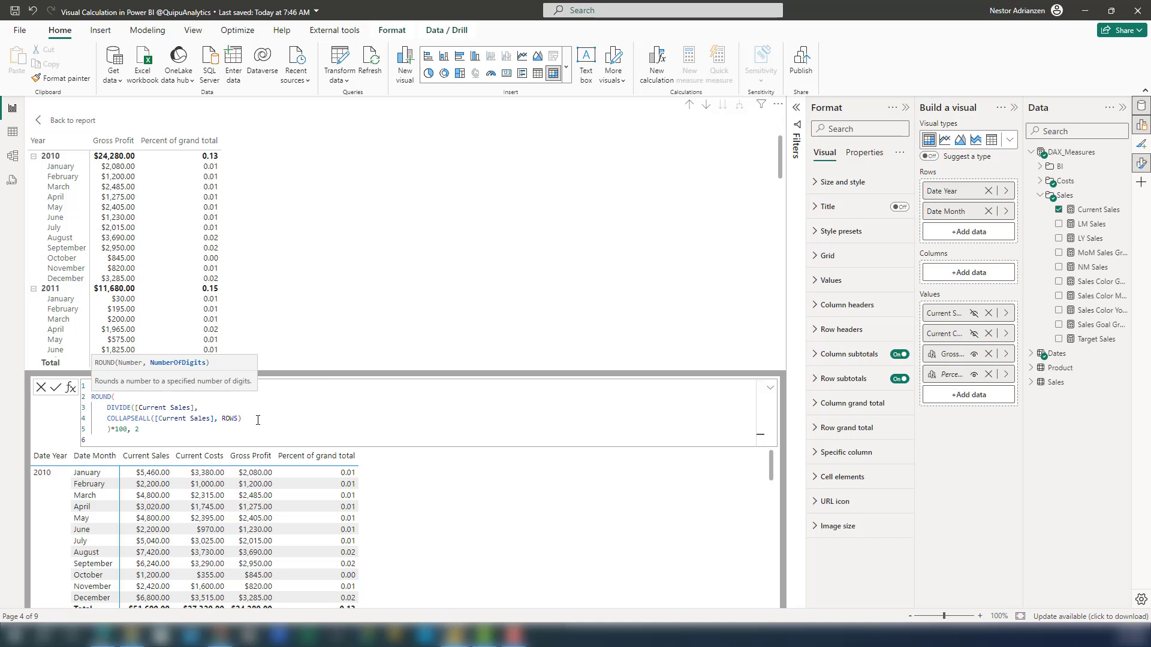
pyautogui.write(')')
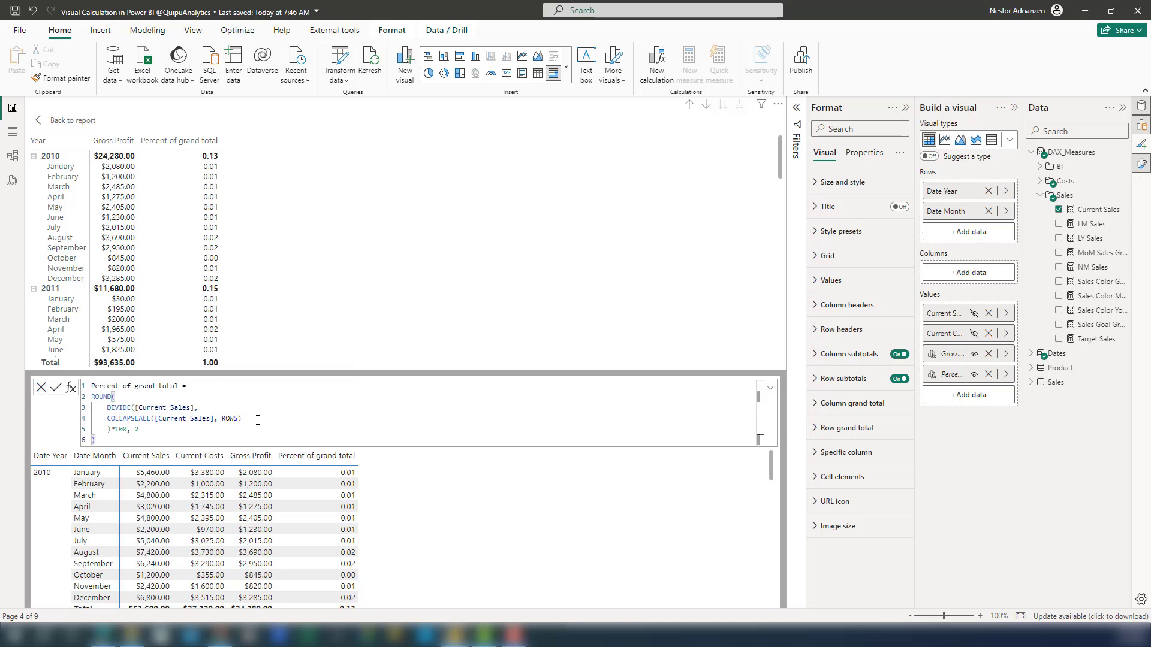
pyautogui.write('& "%')
pyautogui.click(56, 387)
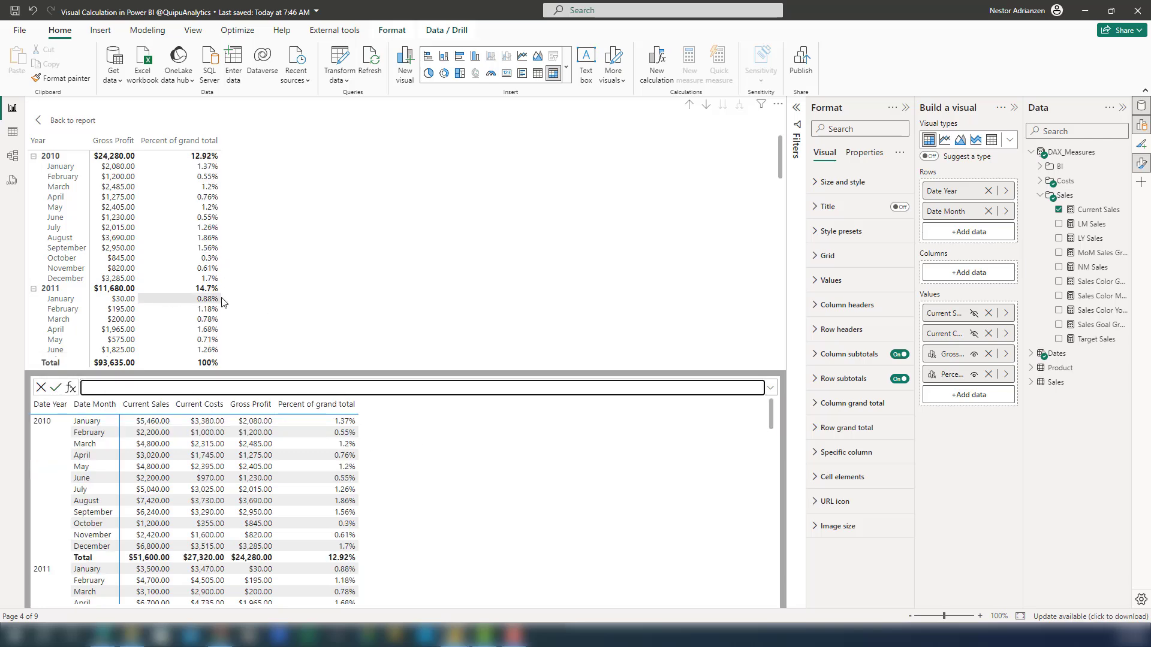
# On the Average of children report page, start a visual calculation for the matrix from the Average of children template.
pyautogui.click(75, 120)
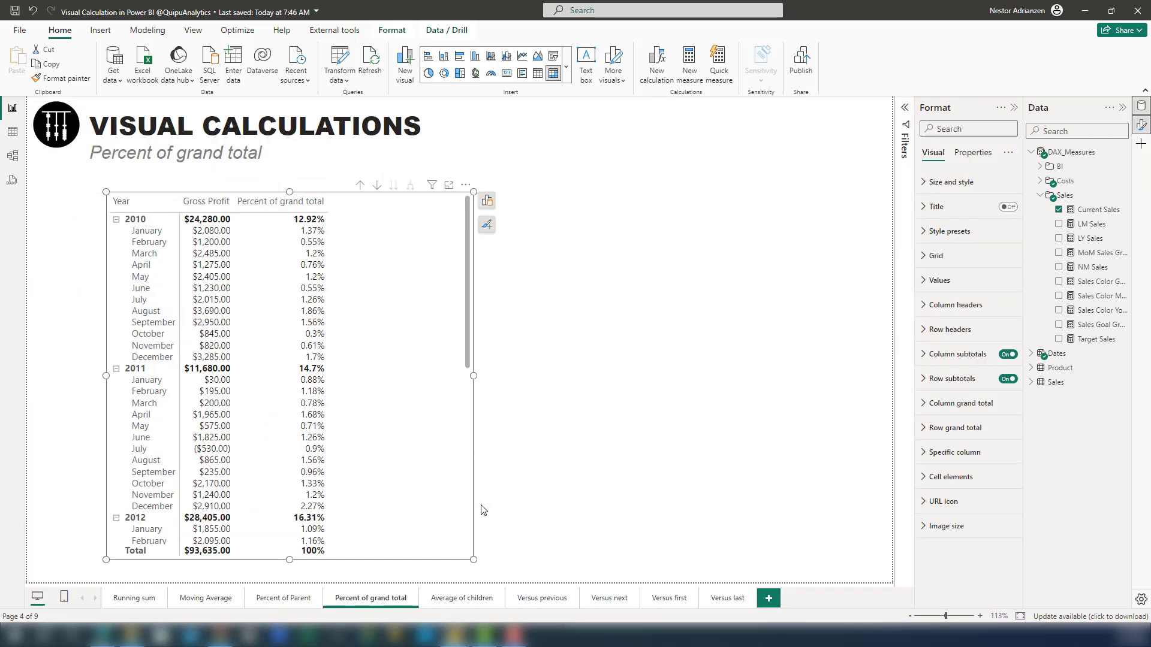
pyautogui.click(461, 599)
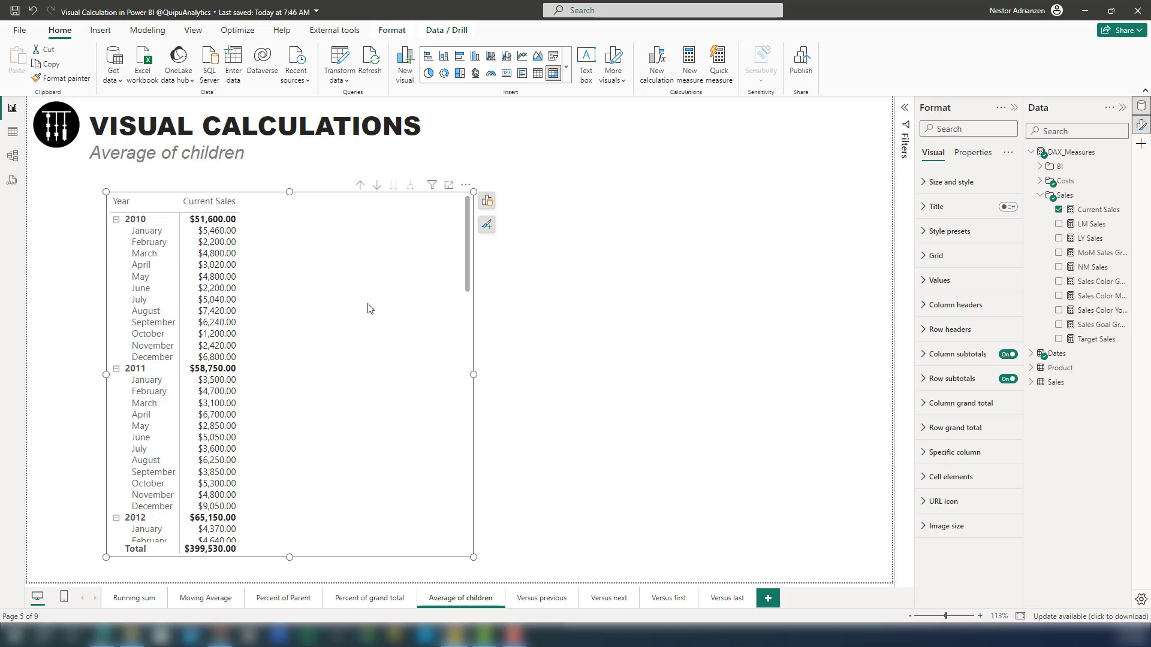
pyautogui.click(657, 63)
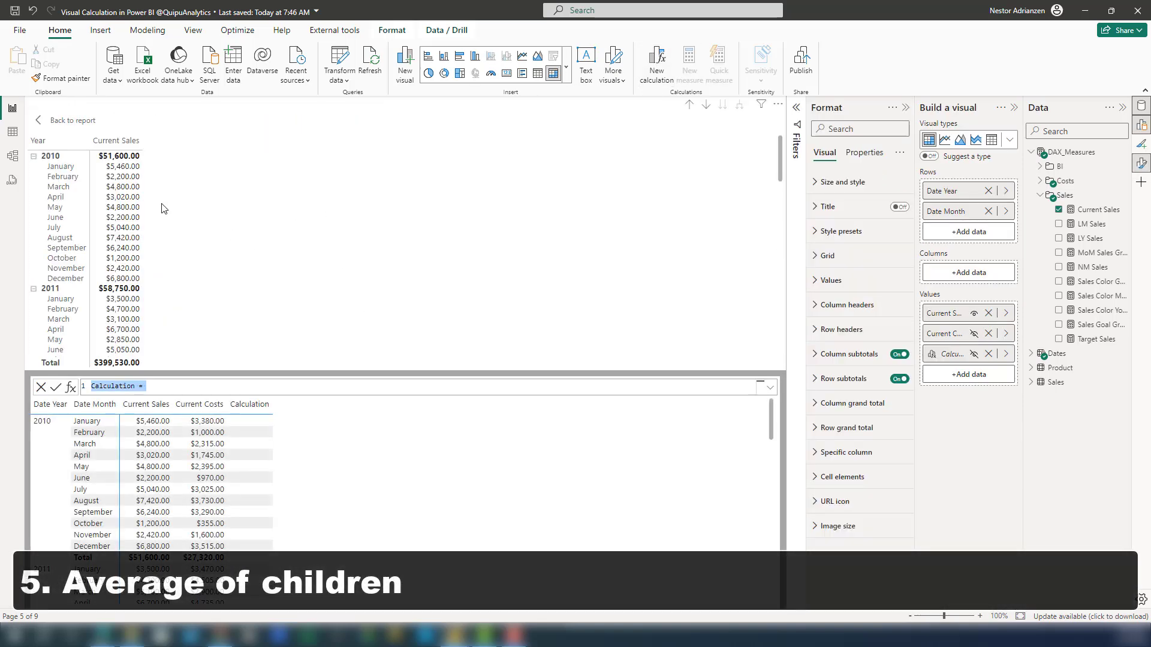
pyautogui.click(71, 388)
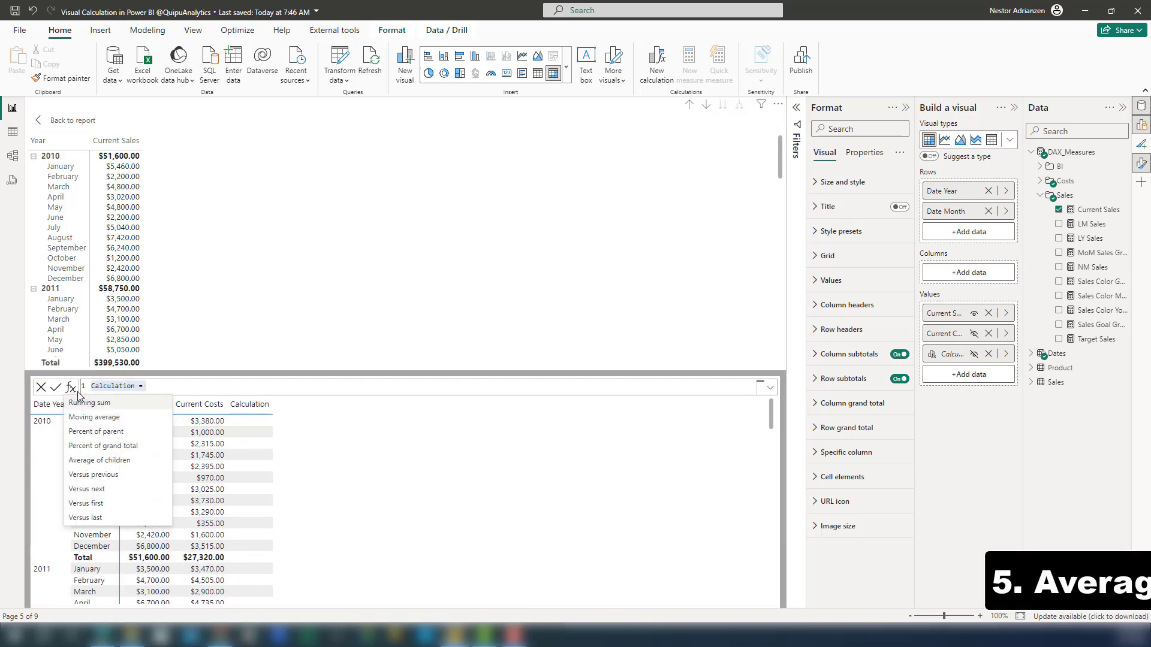
pyautogui.click(111, 460)
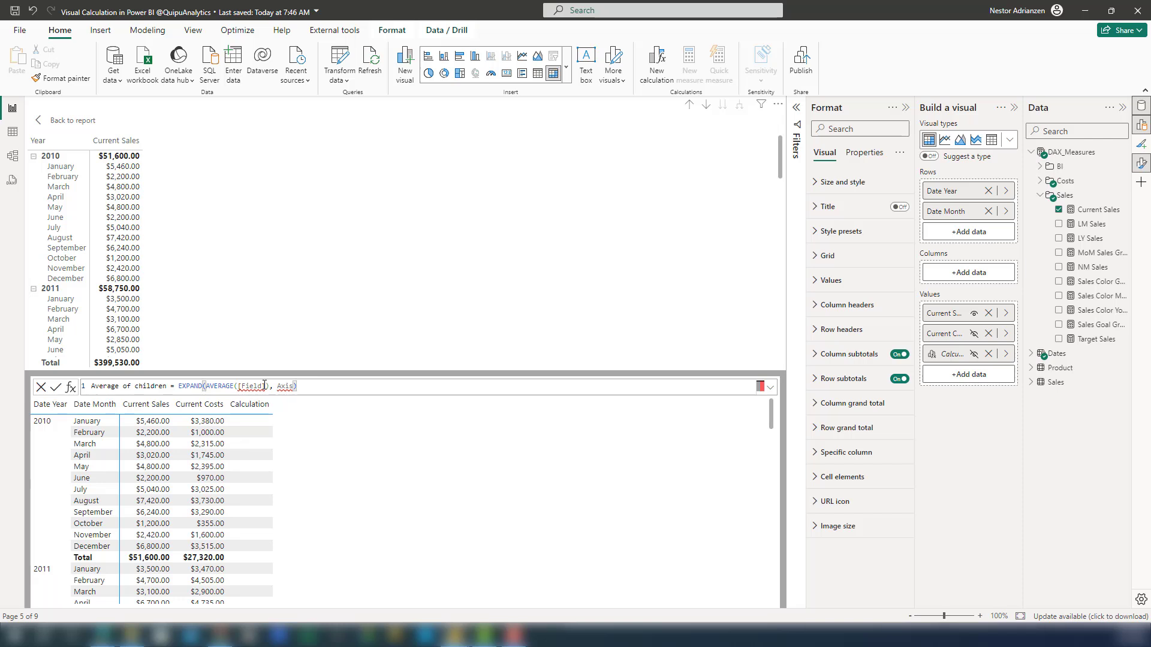
# Use Current Sales as the AVERAGE field and ROWS as the EXPAND axis, and commit the Average of children calculation.
pyautogui.moveTo(264, 385); pyautogui.dragTo(244, 388)
pyautogui.write('cur')
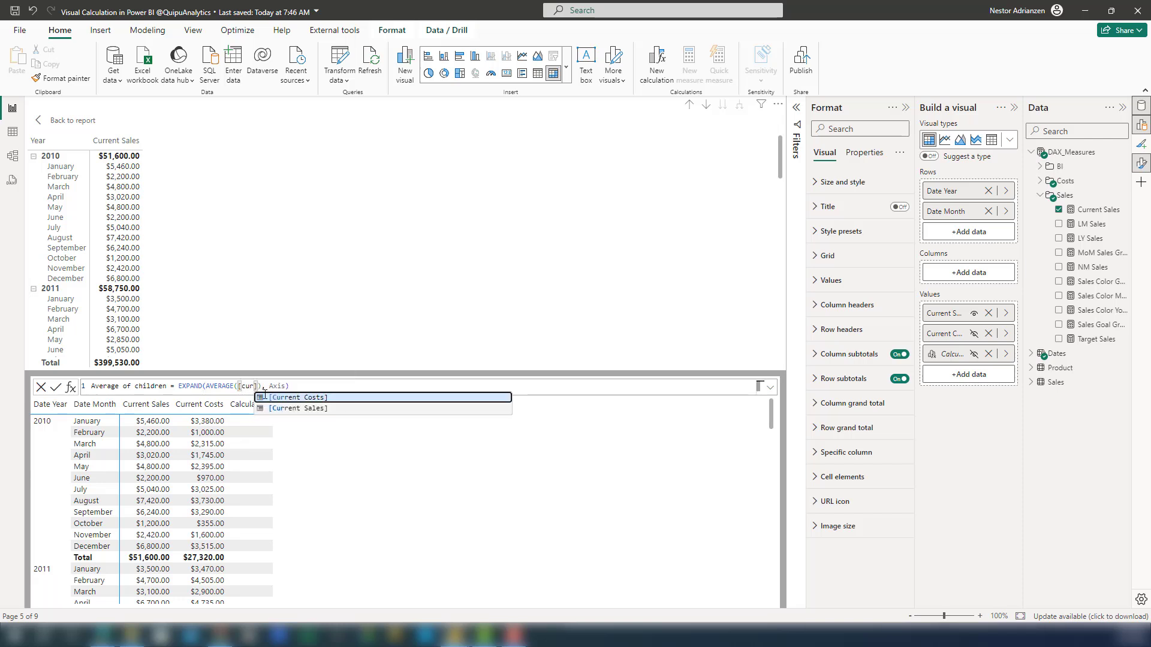
pyautogui.click(302, 407)
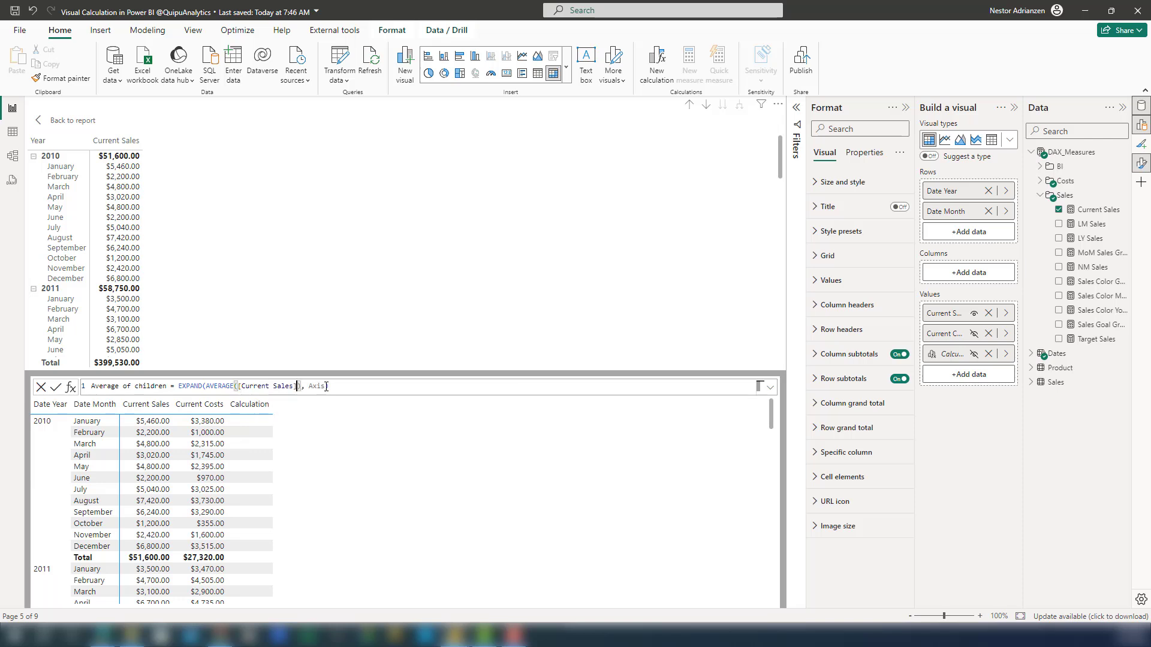
pyautogui.moveTo(327, 386); pyautogui.dragTo(312, 386)
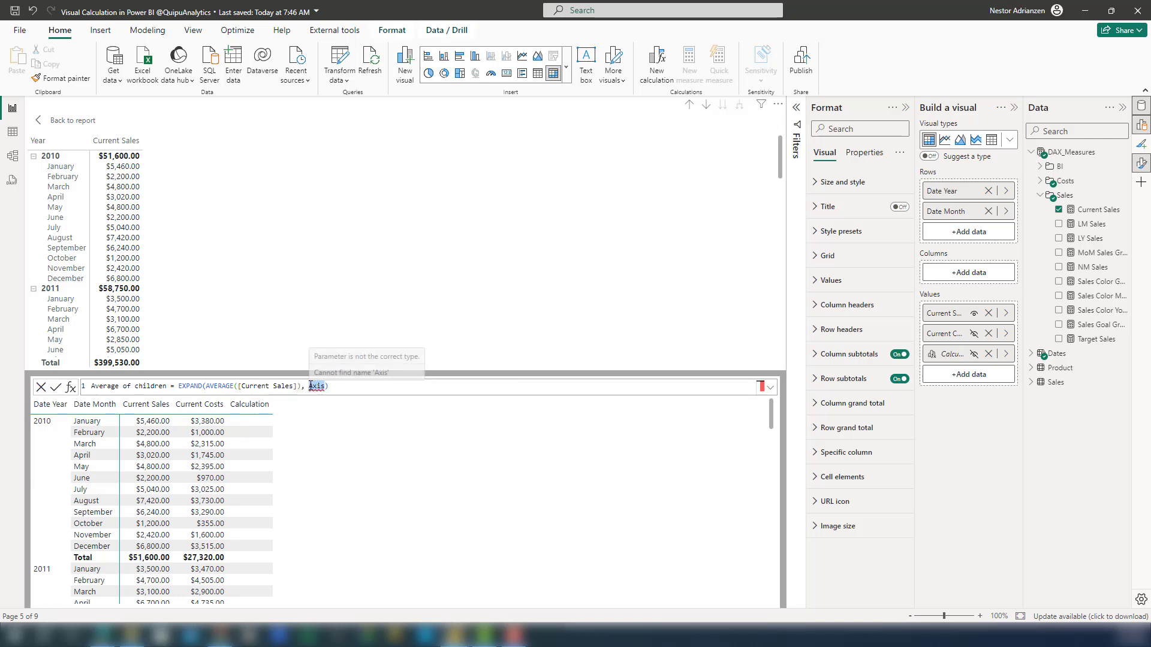
pyautogui.write('Ro')
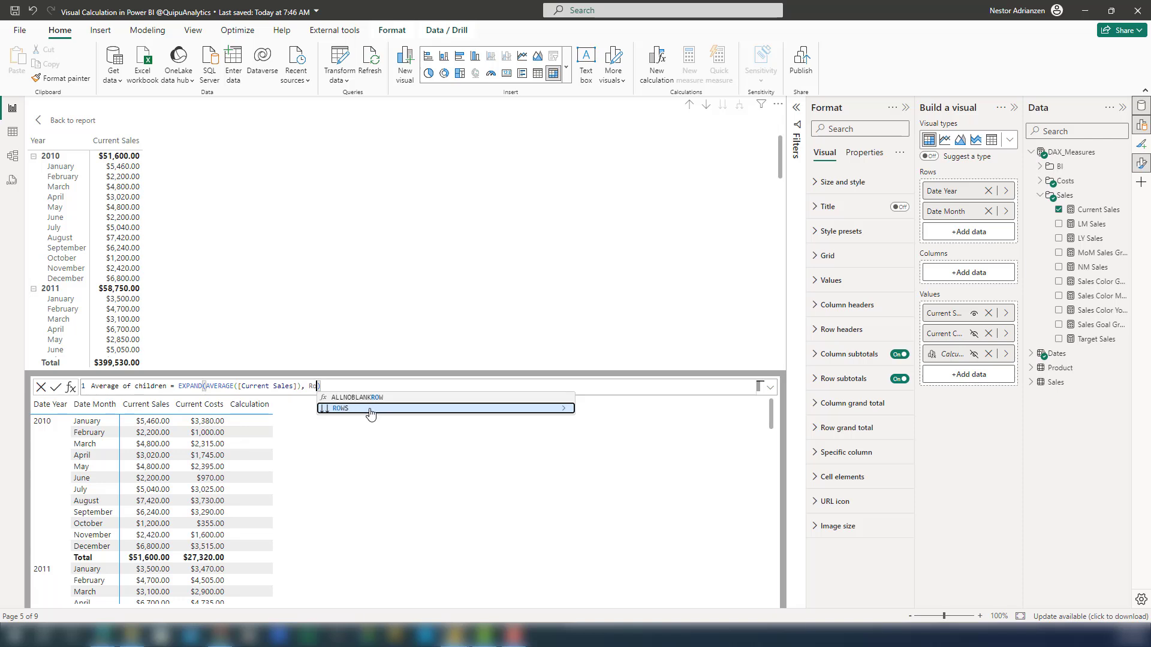
pyautogui.click(368, 409)
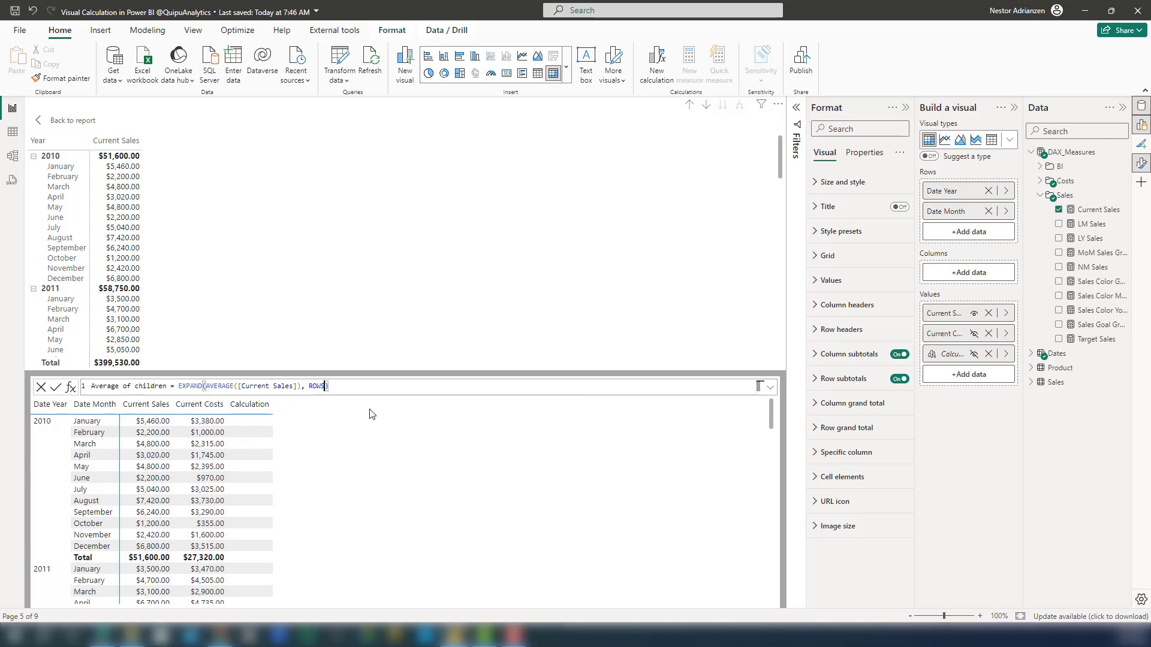
pyautogui.click(58, 391)
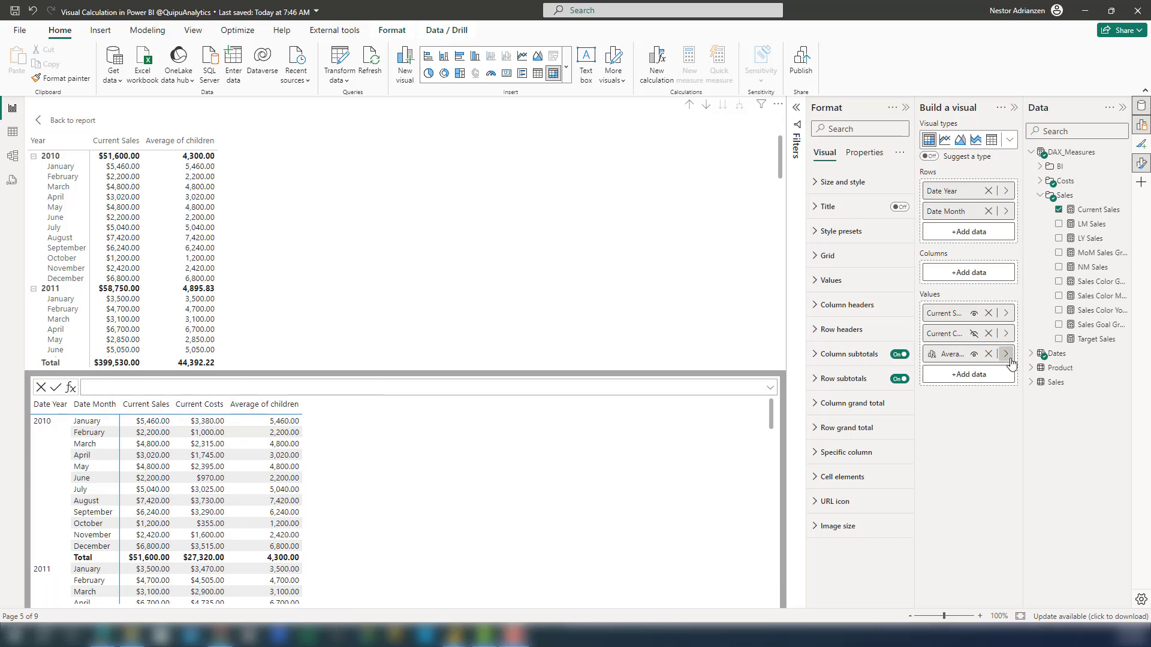
# Edit the Average of children calculation to wrap the EXPAND expression in FORMAT with the "Currency" format, and commit it.
pyautogui.moveTo(1012, 364)
pyautogui.click(1064, 365)
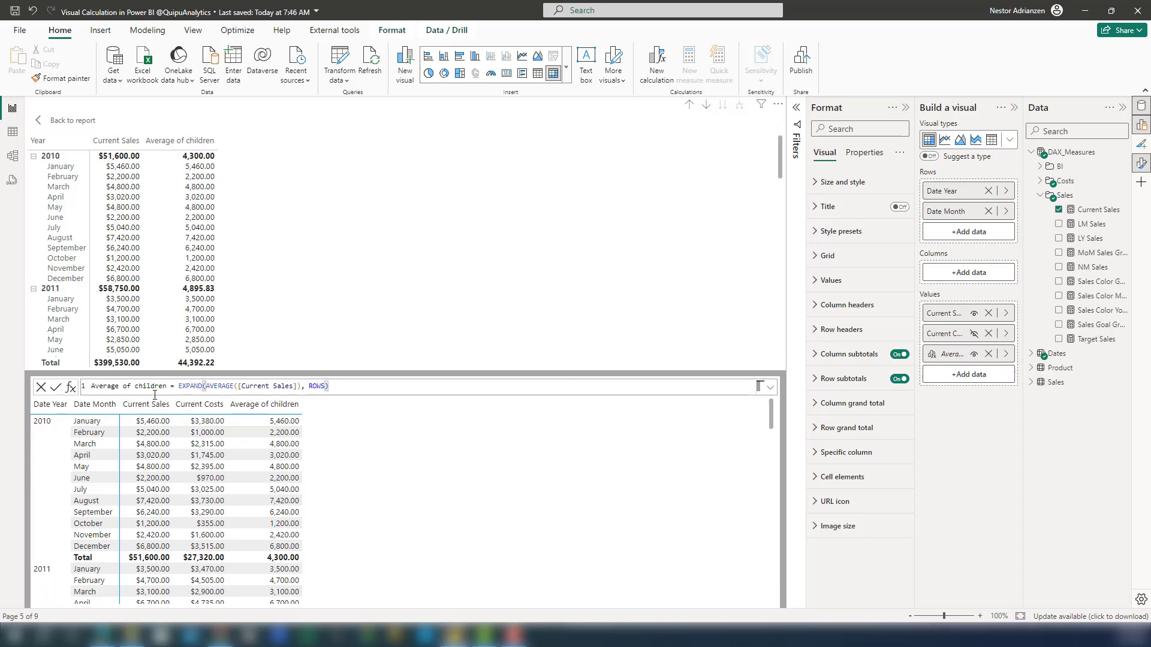
pyautogui.click(181, 386)
pyautogui.write('FORMAT(')
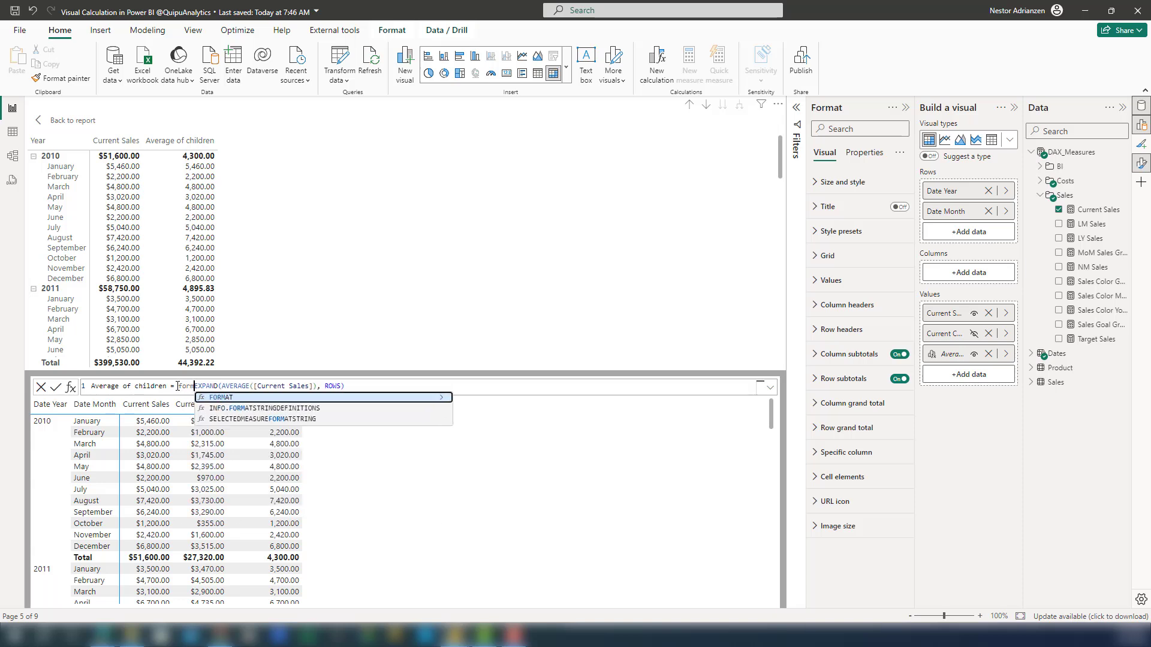
pyautogui.click(379, 385)
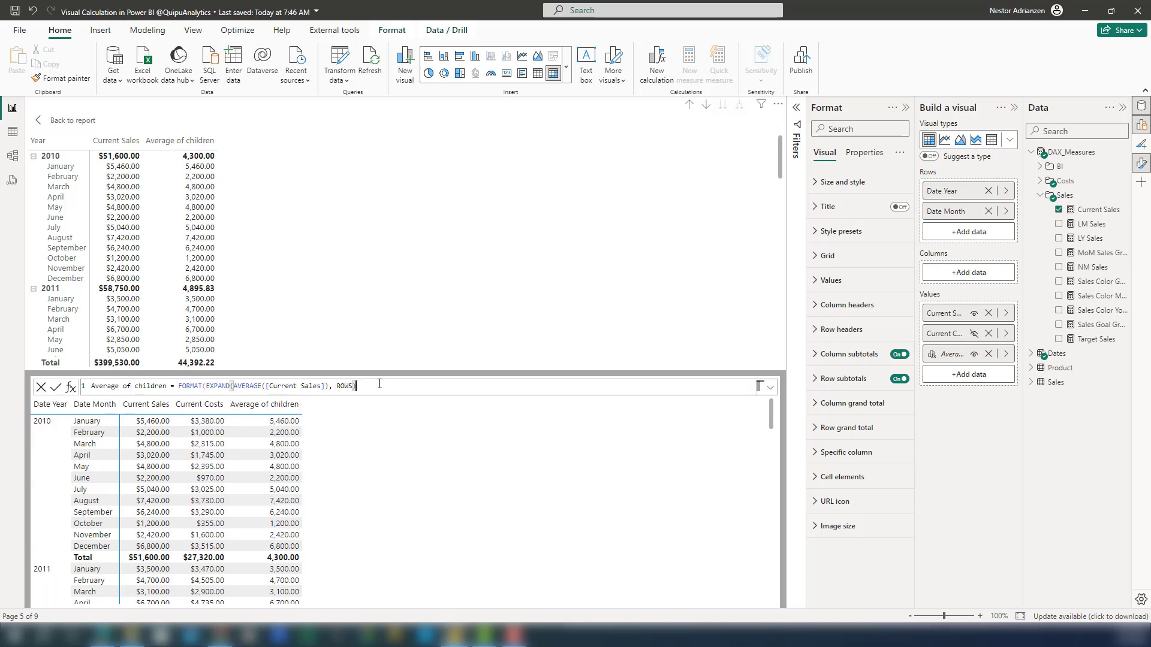
pyautogui.write(',"Cu')
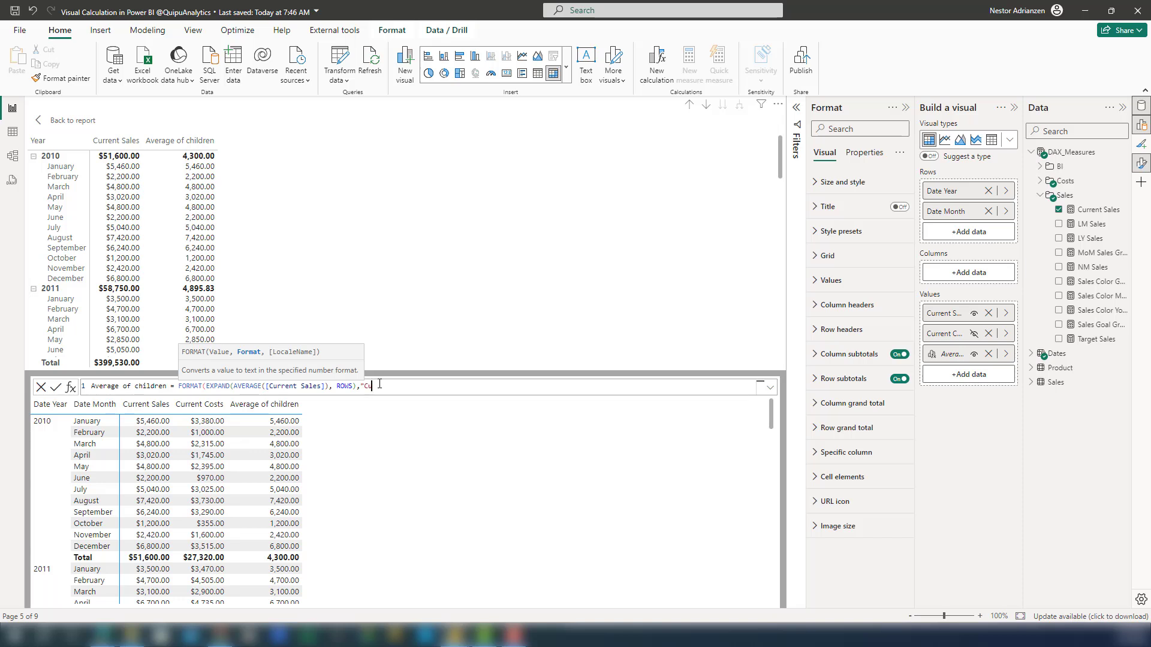
pyautogui.write('rrency")')
pyautogui.press('Return')
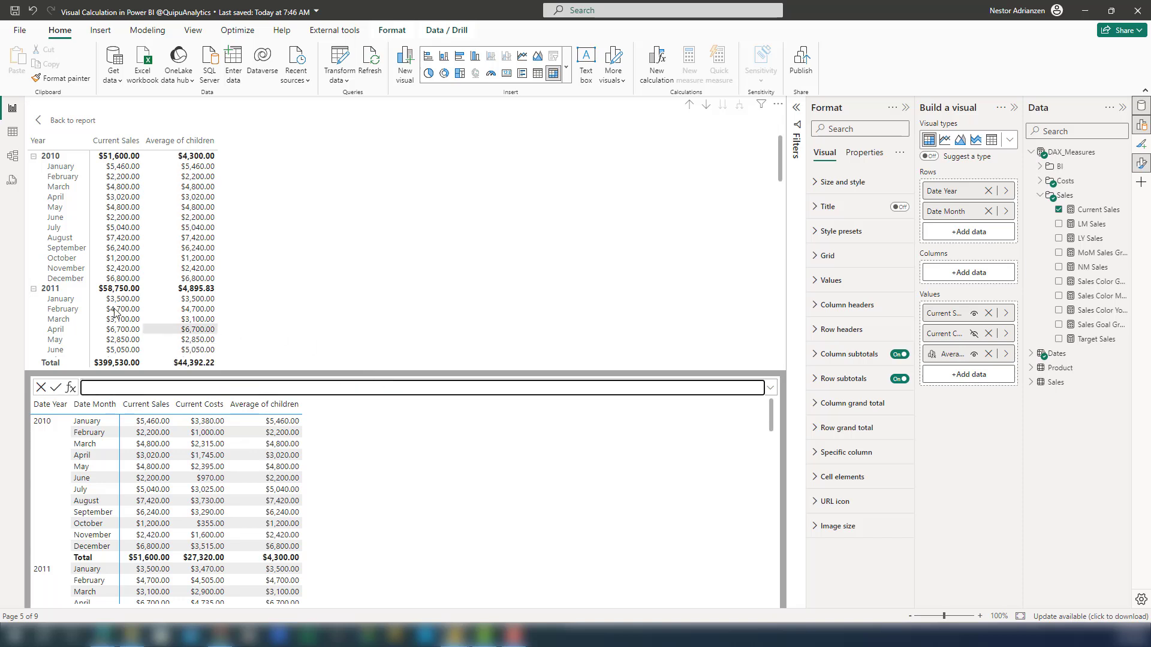
# On the Versus previous report page, start a visual calculation for the matrix from the Versus previous template.
pyautogui.click(84, 124)
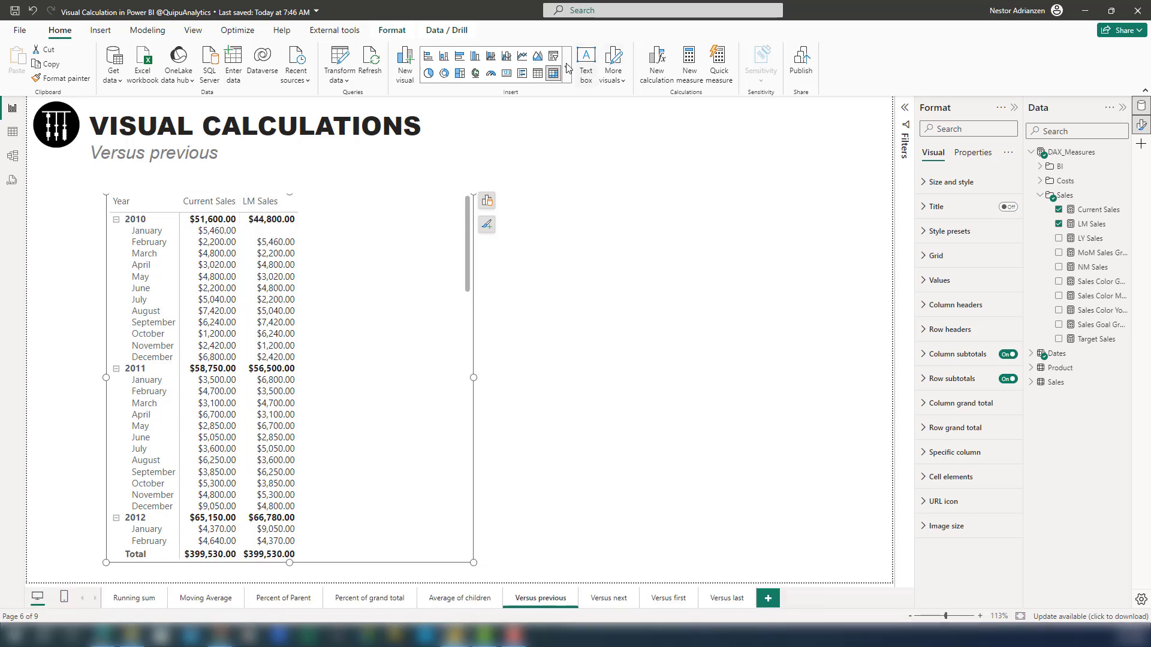
pyautogui.click(662, 62)
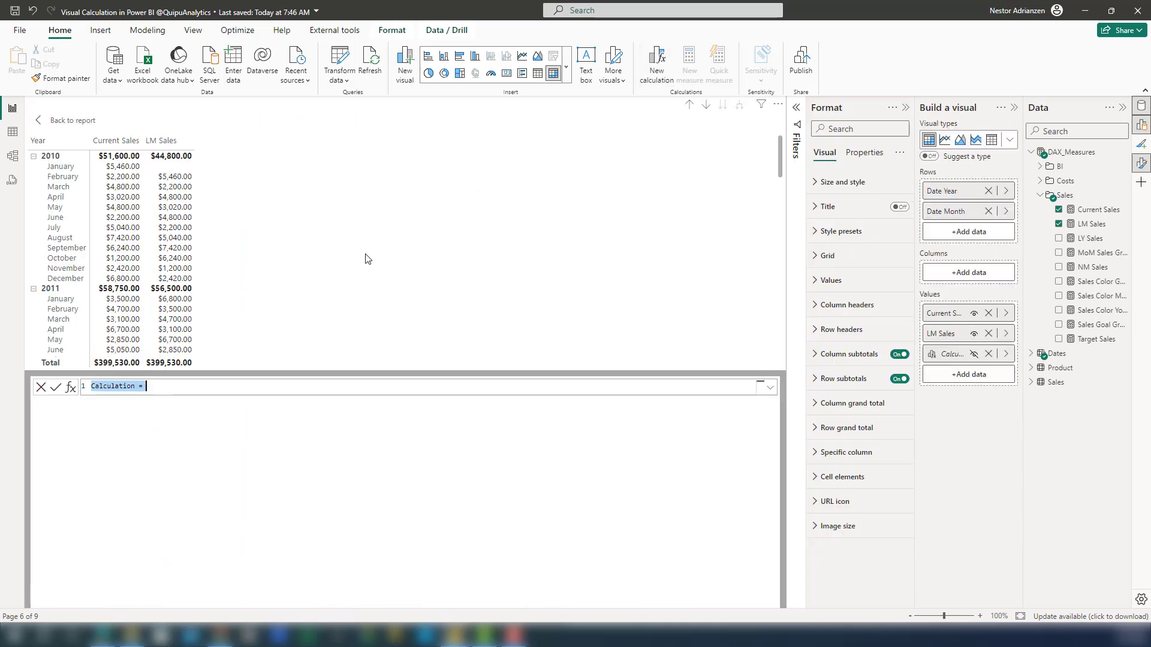
pyautogui.click(71, 386)
pyautogui.click(114, 478)
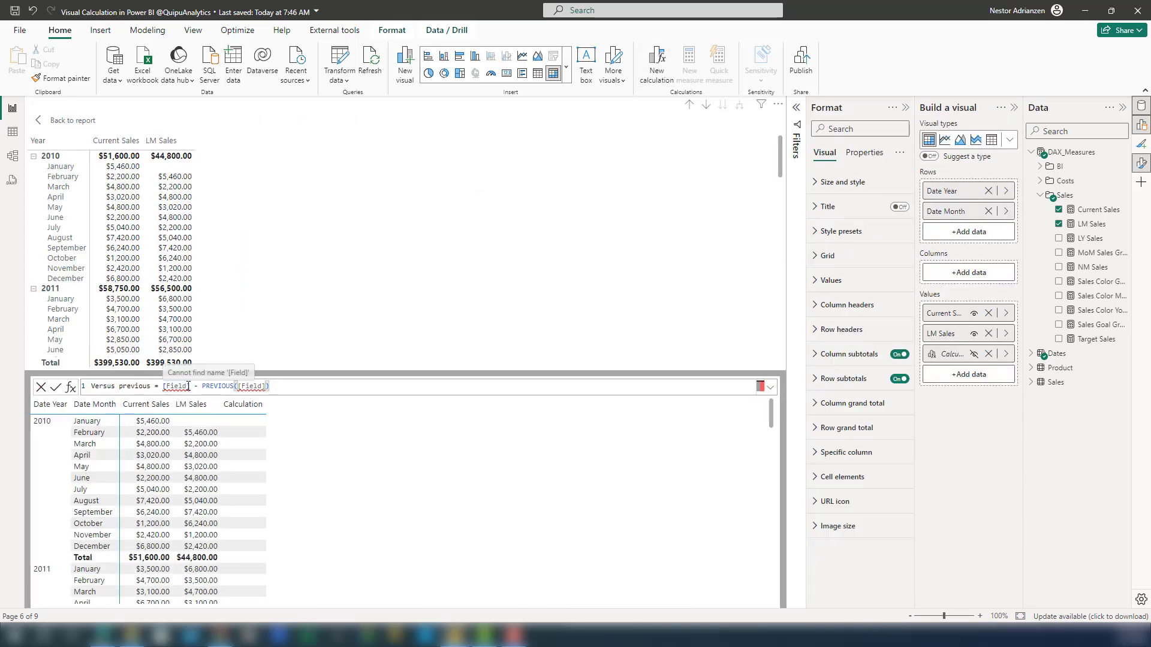
# Replace both Field placeholders in the Versus previous formula with current sales at once and commit the calculation.
pyautogui.moveTo(190, 387); pyautogui.dragTo(163, 387)
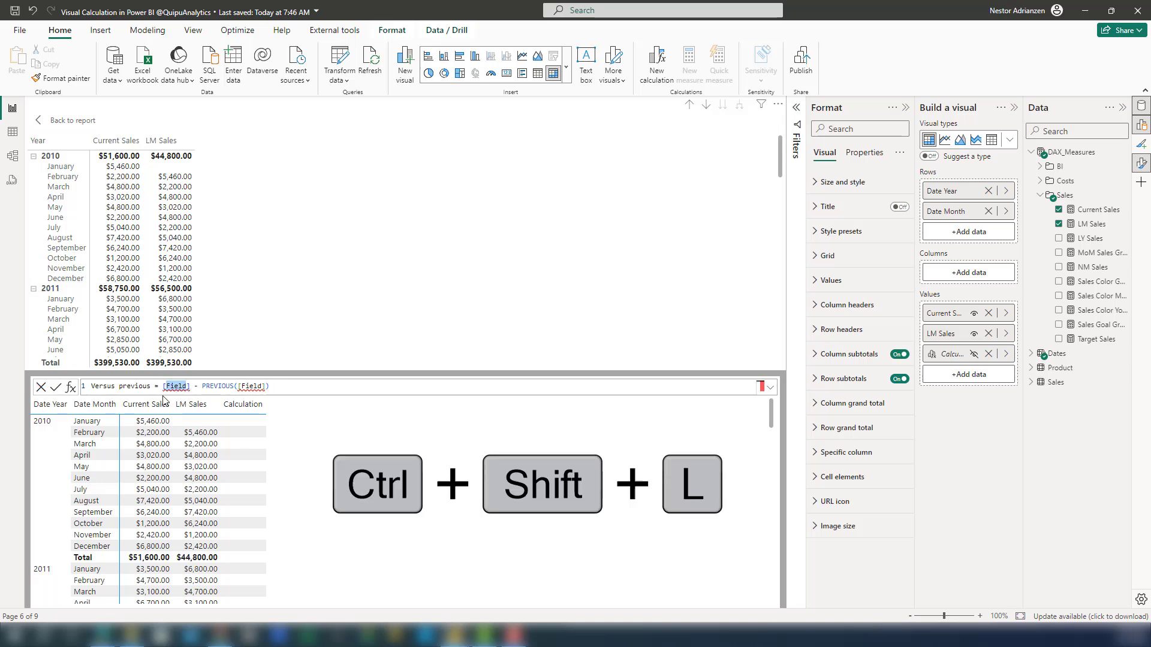
pyautogui.hotkey('ctrl', 'shift', 'l')
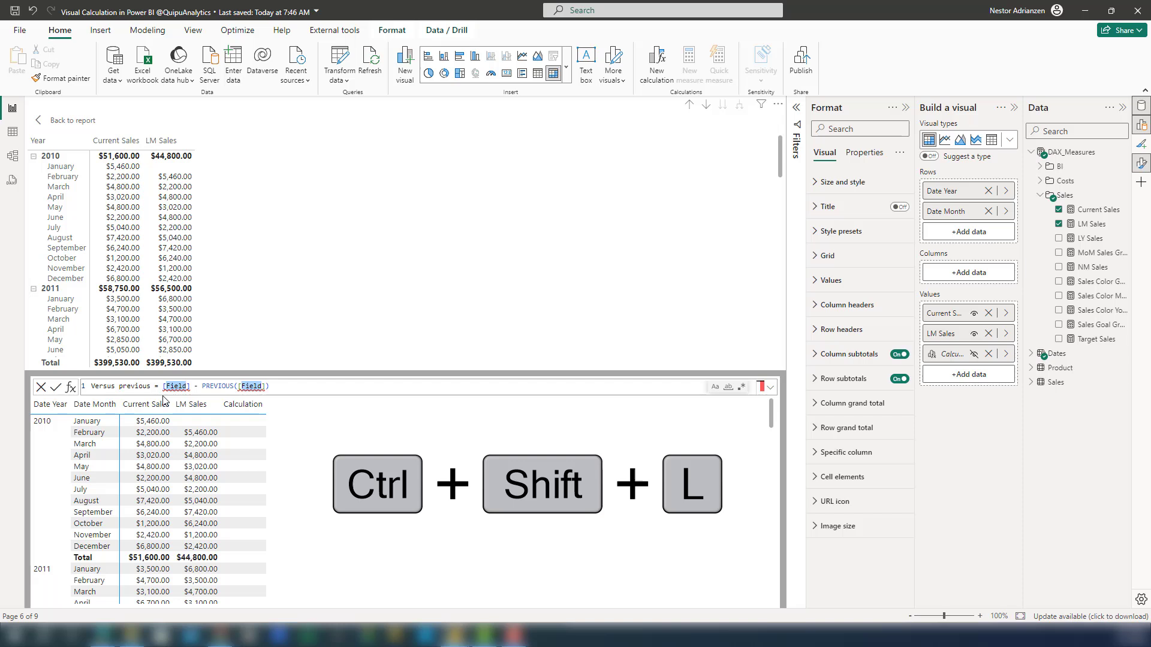
pyautogui.write('current sales')
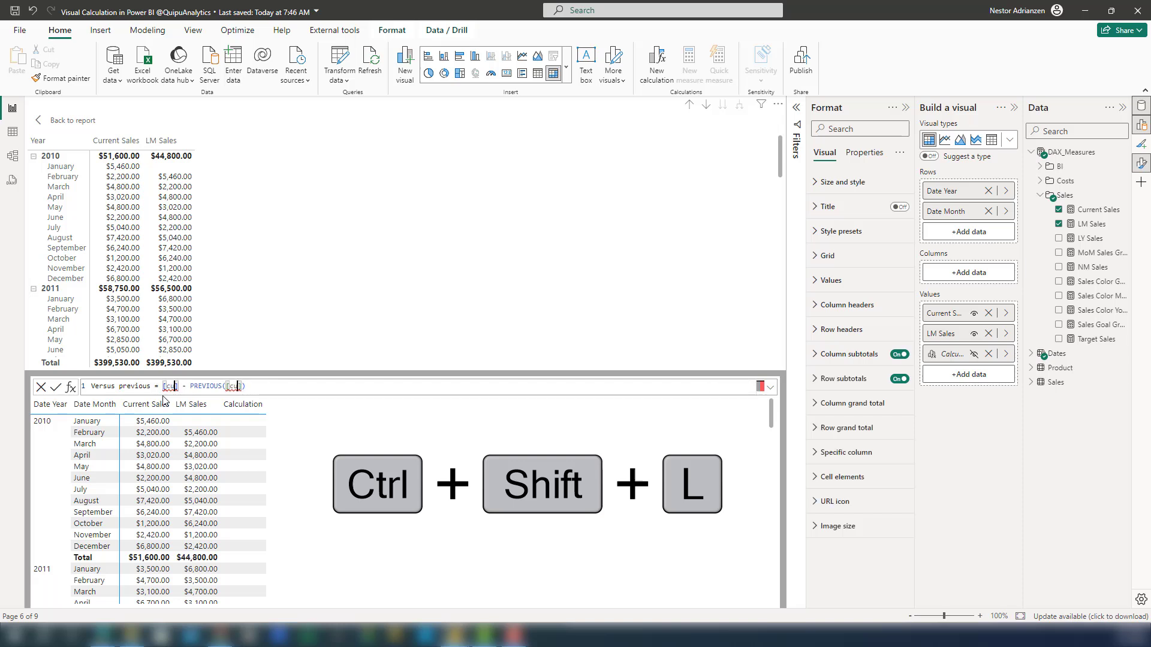
pyautogui.click(55, 387)
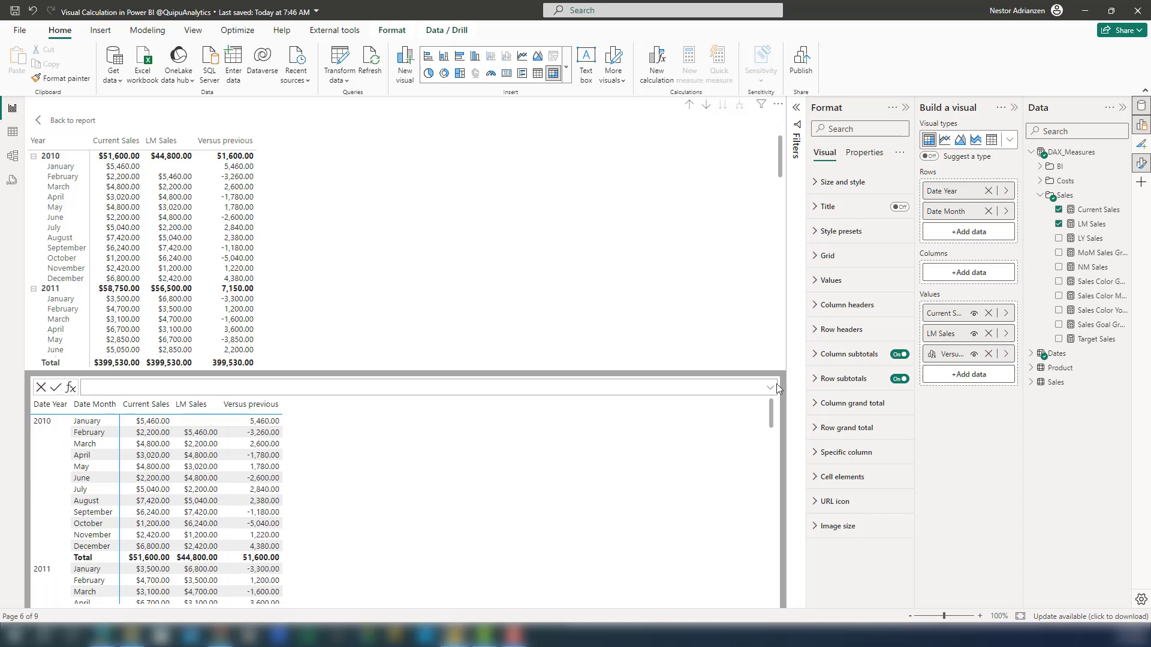
# Reopen the Versus previous calculation for editing and begin a FORMAT( wrapper on a new line before the subtraction.
pyautogui.click(1006, 353)
pyautogui.click(1073, 365)
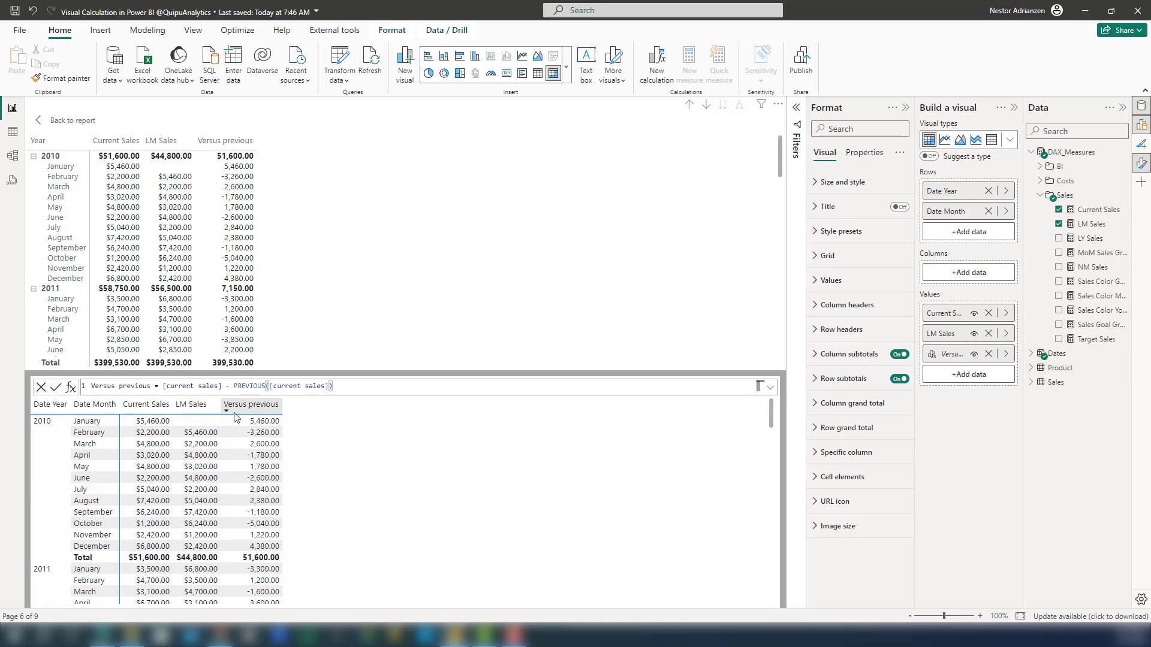
pyautogui.click(157, 390)
pyautogui.hotkey('shift', 'Return')
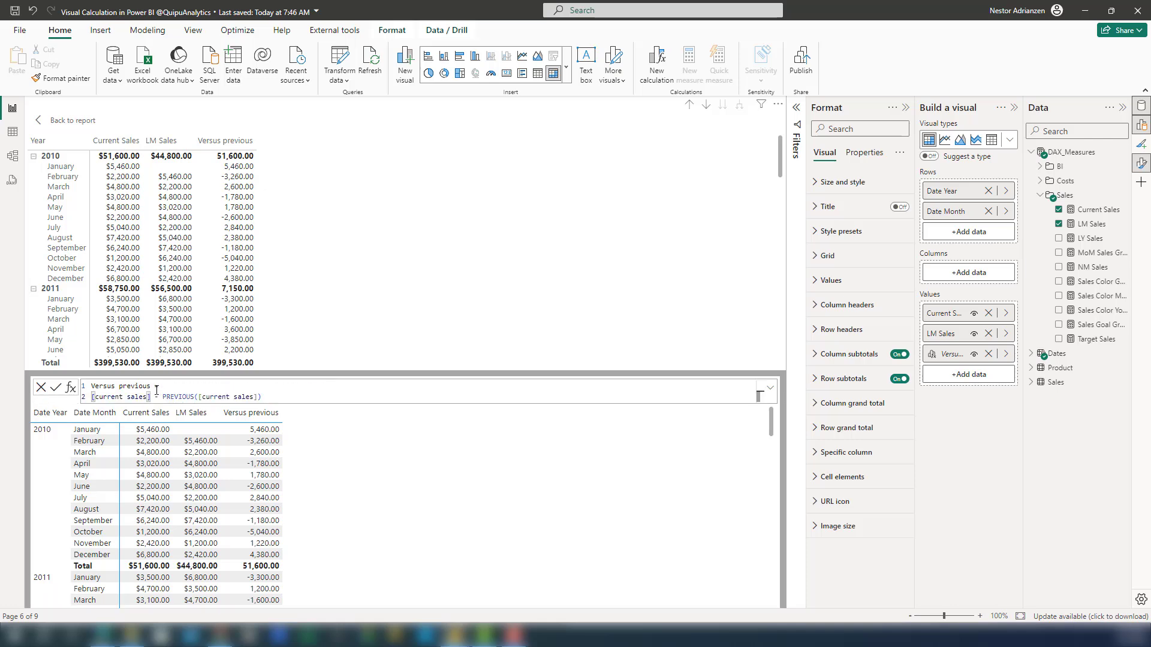
pyautogui.write('FORMAT(')
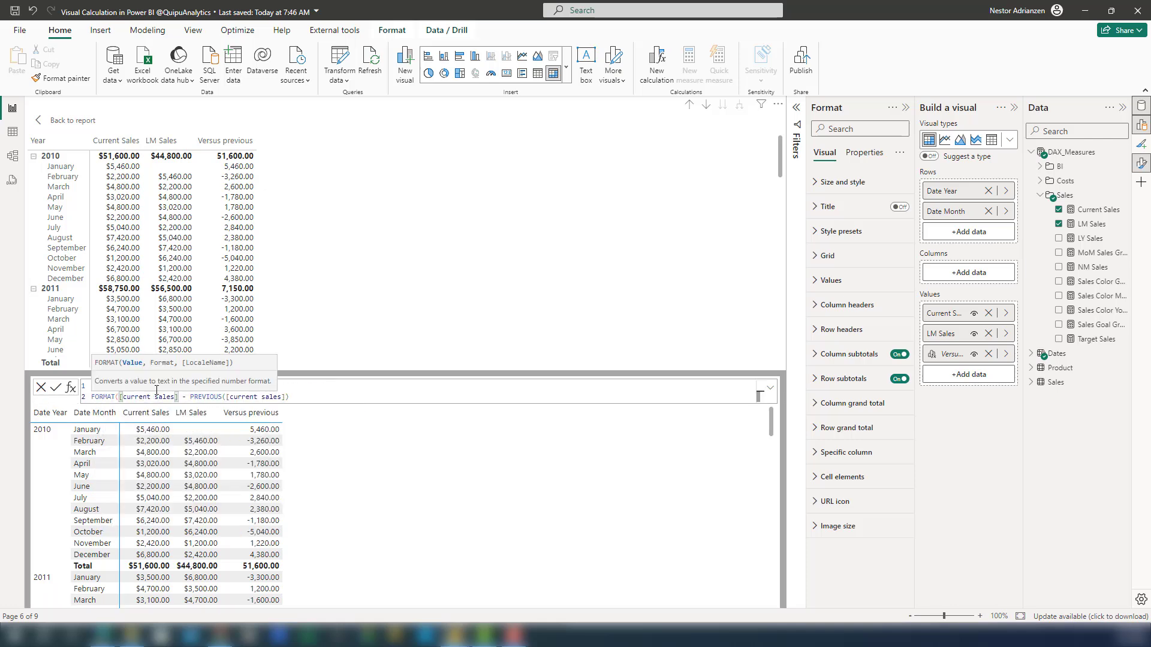
# Inside FORMAT, add IF([Current Sales] = BLANK(), BLANK(), ahead of the subtraction, keeping the subtraction on its own line.
pyautogui.hotkey('shift', 'Return')
pyautogui.write('IF(')
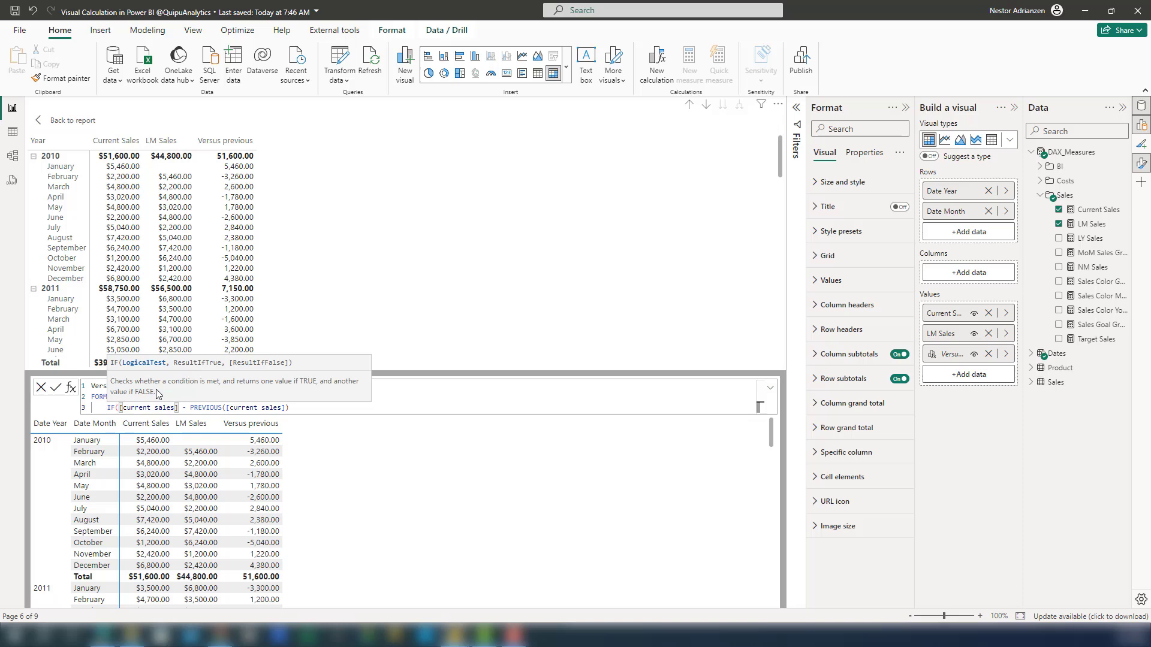
pyautogui.write('[Current Sales] = b')
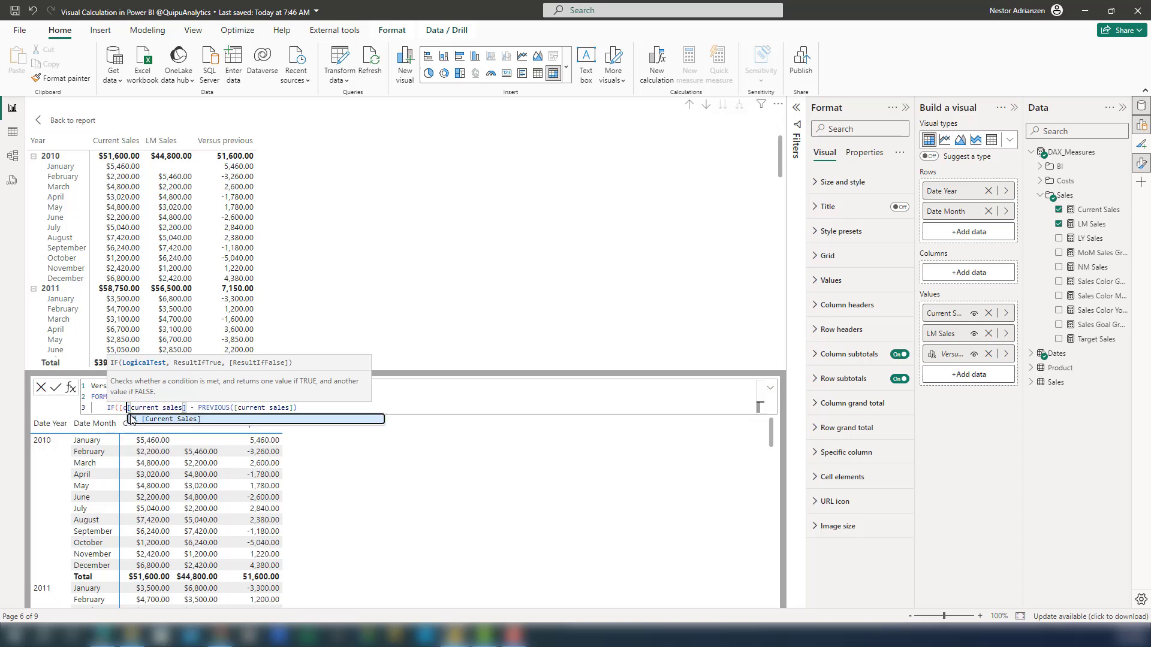
pyautogui.write('lank(), ba')
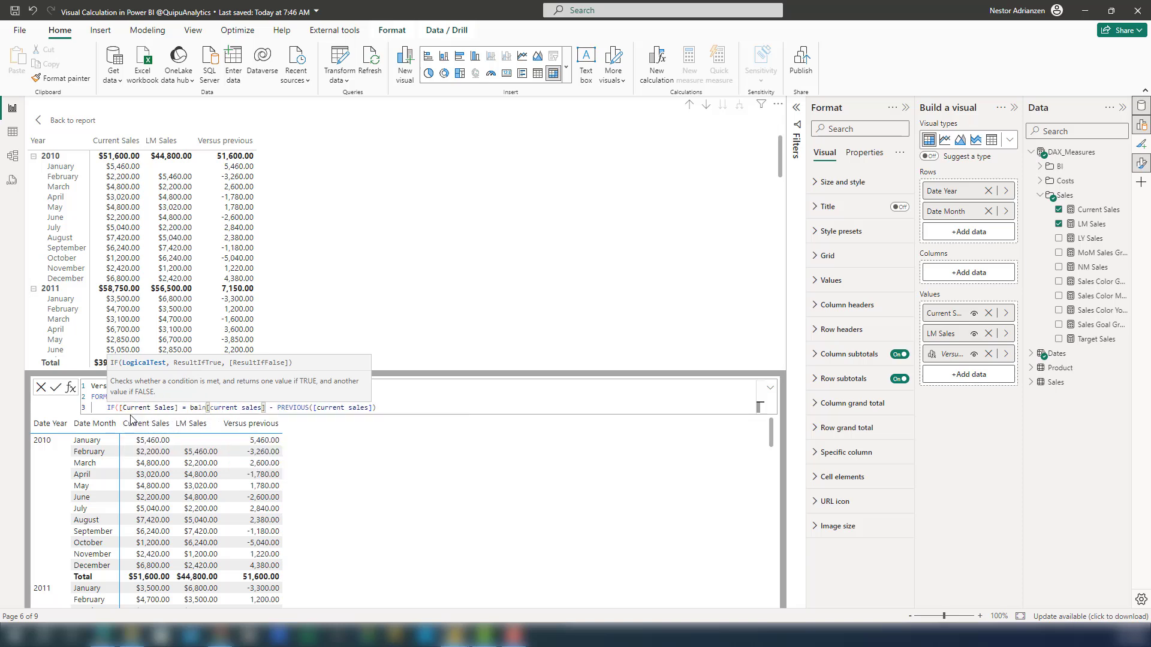
pyautogui.press('BackSpace')
pyautogui.write('lank()')
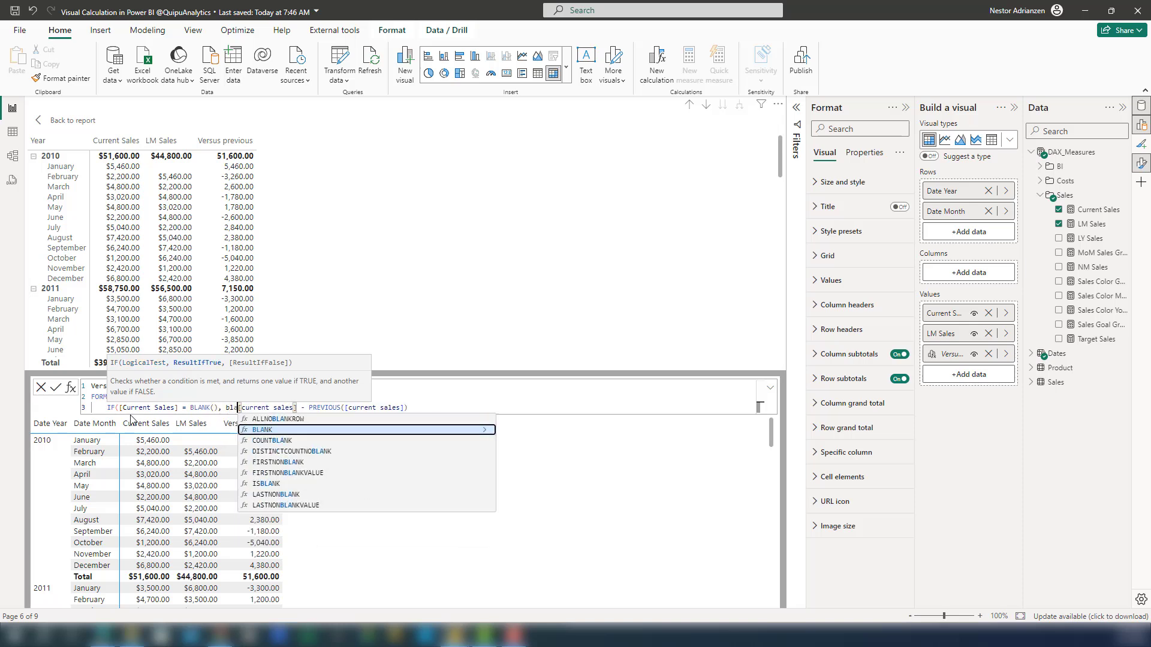
pyautogui.write(',')
pyautogui.hotkey('shift', 'Return')
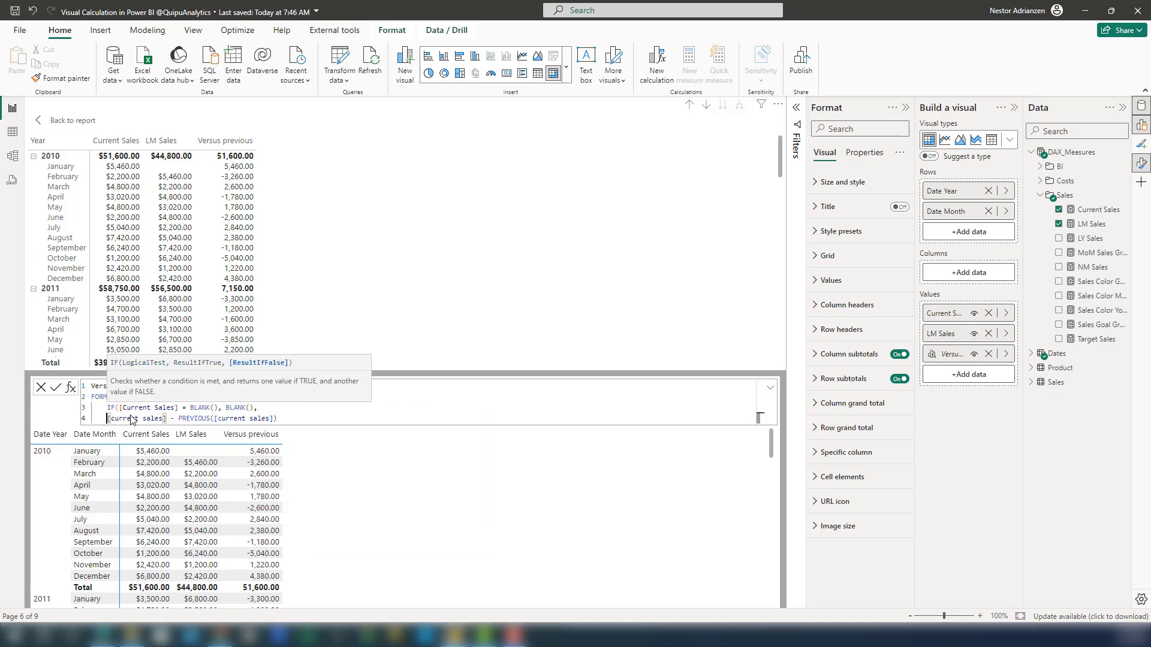
# Enclose the Versus previous subtraction in parentheses, close the IF and FORMAT functions with the "currency" format, and commit the calculation.
pyautogui.click(307, 419)
pyautogui.write(')')
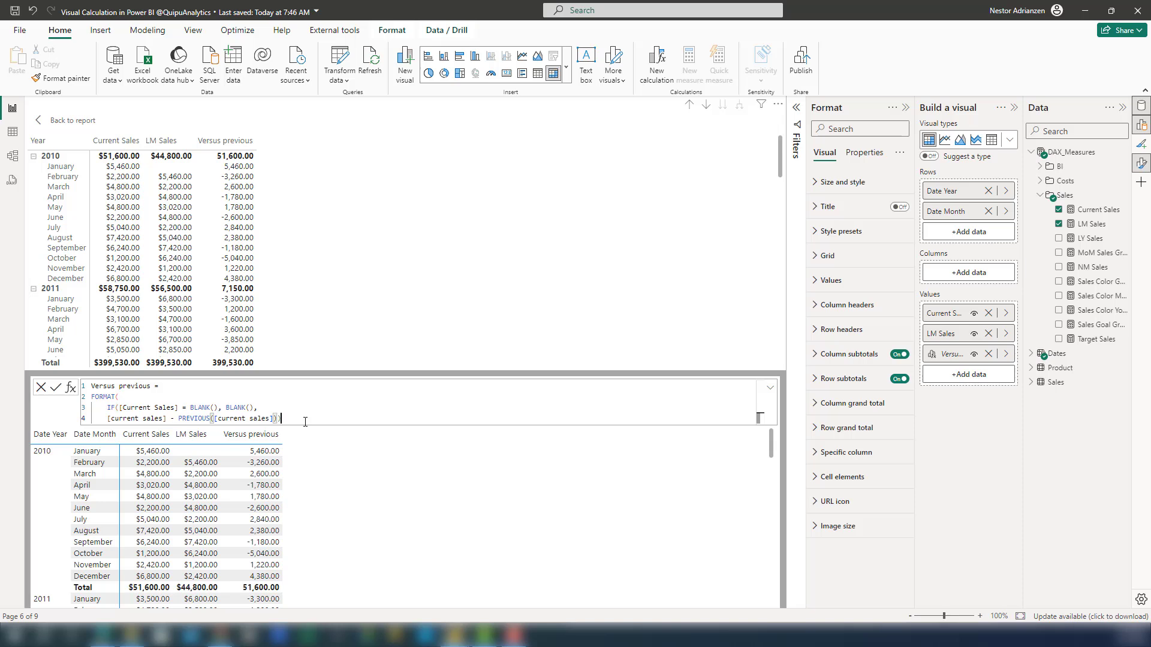
pyautogui.hotkey('shift', 'Return')
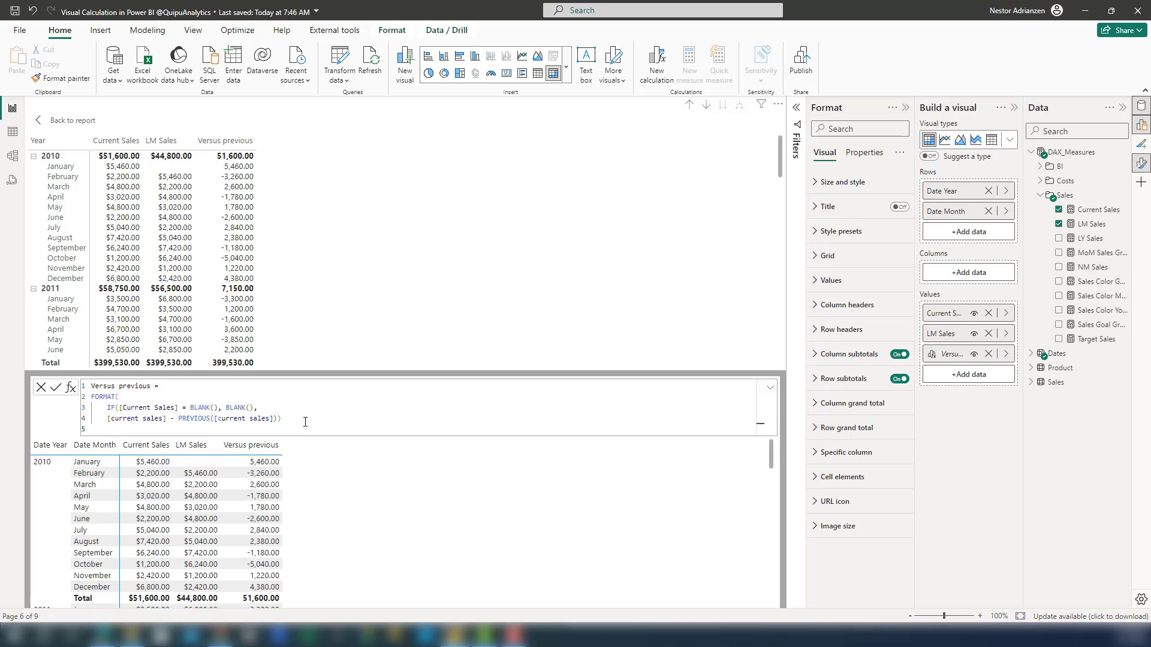
pyautogui.write('),"currency')
pyautogui.click(116, 408)
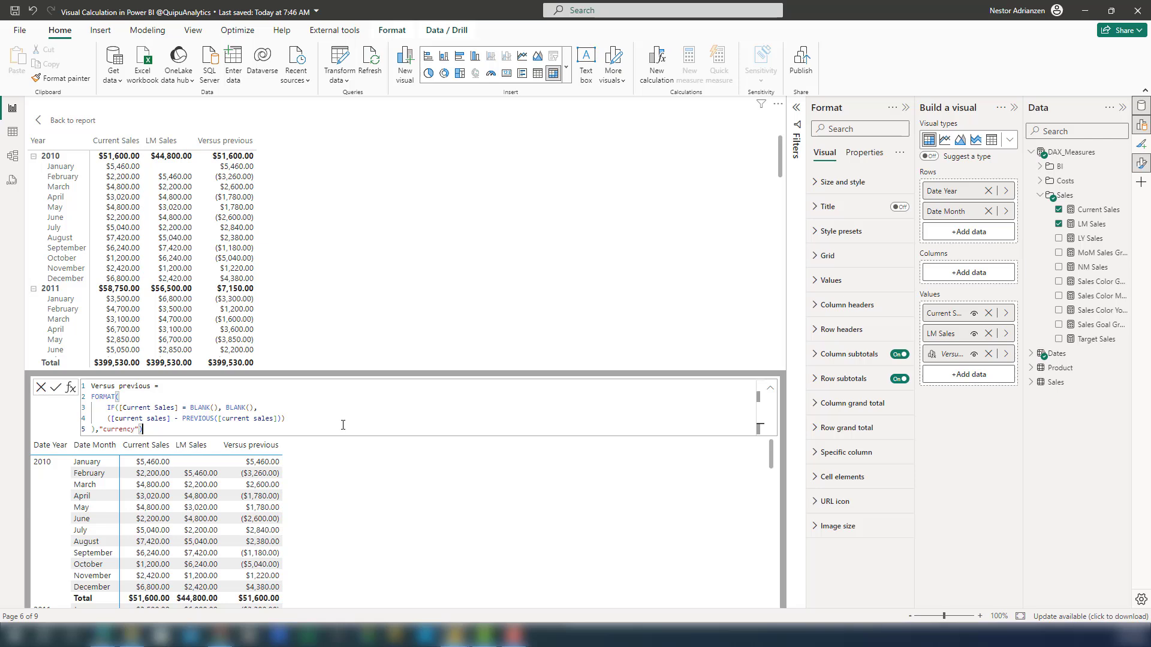
pyautogui.click(56, 390)
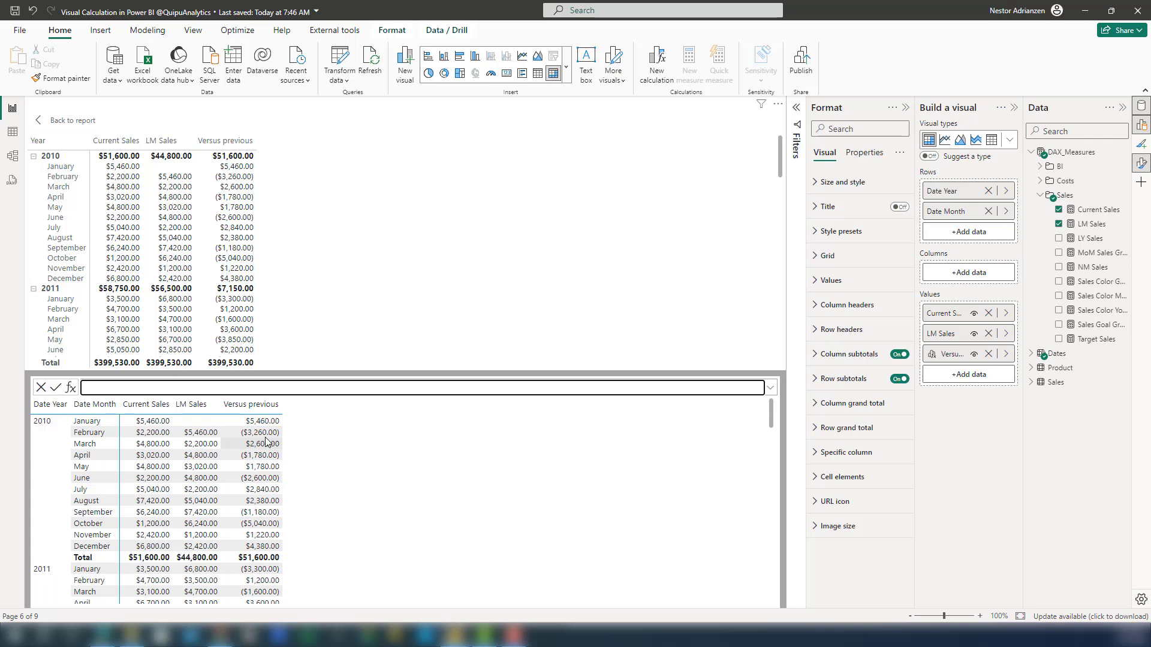
# Return to the report and, on the Versus next page, start a visual calculation for the matrix from the Versus next template.
pyautogui.scroll(-3, 251, 497)
pyautogui.scroll(3, 252, 497)
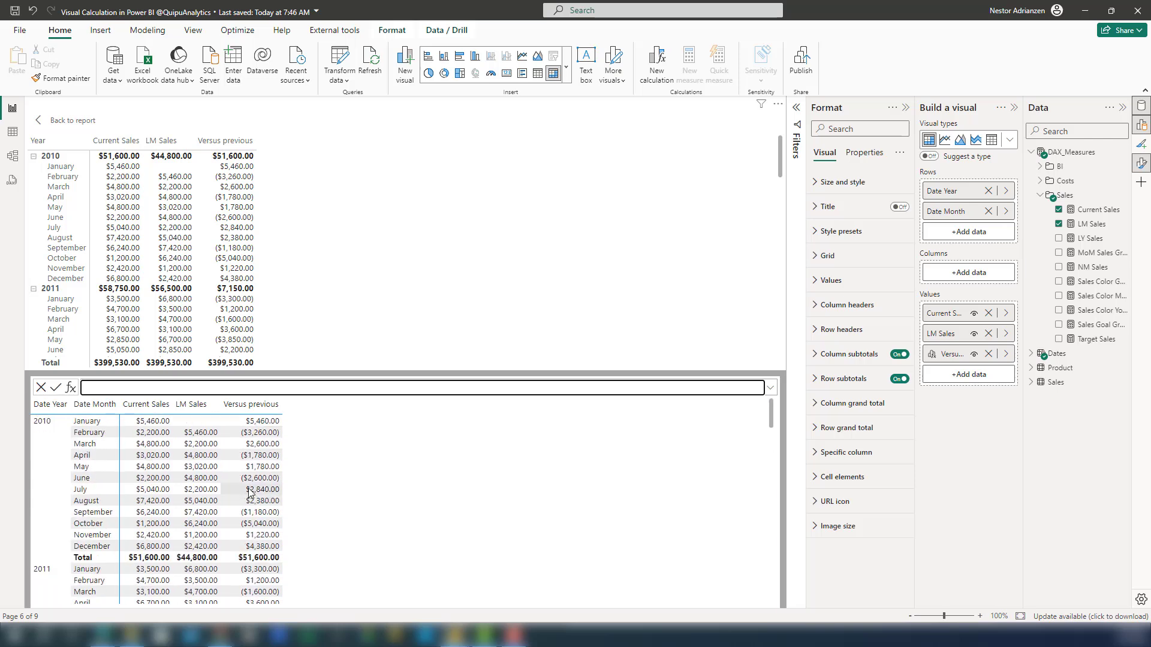
pyautogui.click(87, 124)
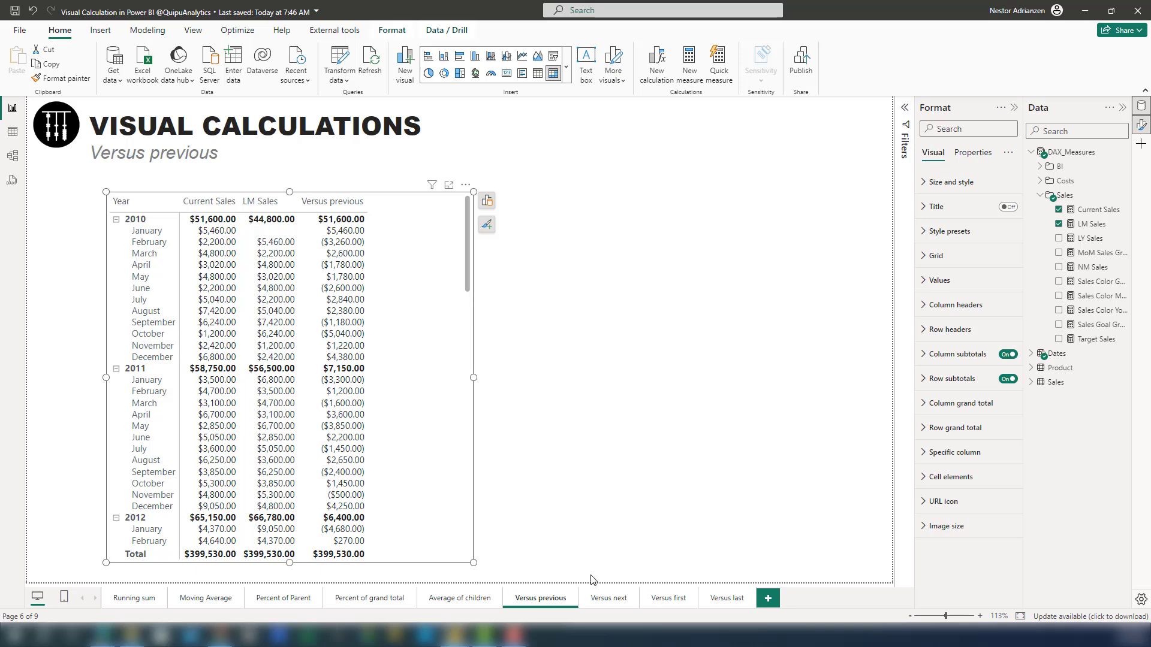
pyautogui.click(606, 599)
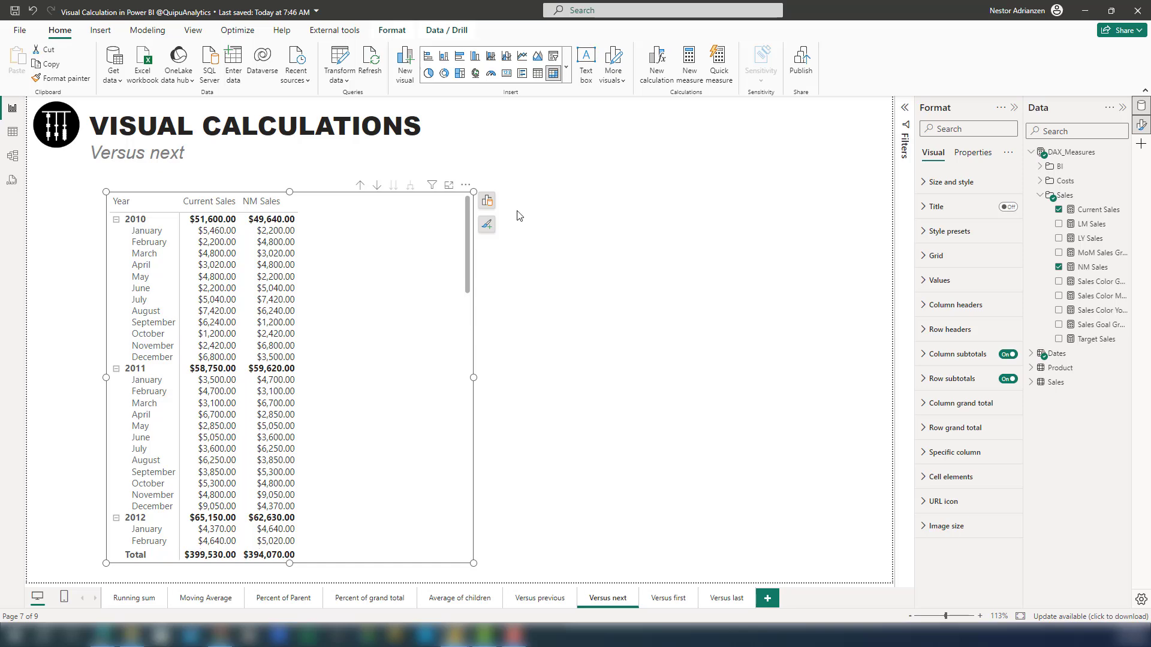
pyautogui.click(659, 60)
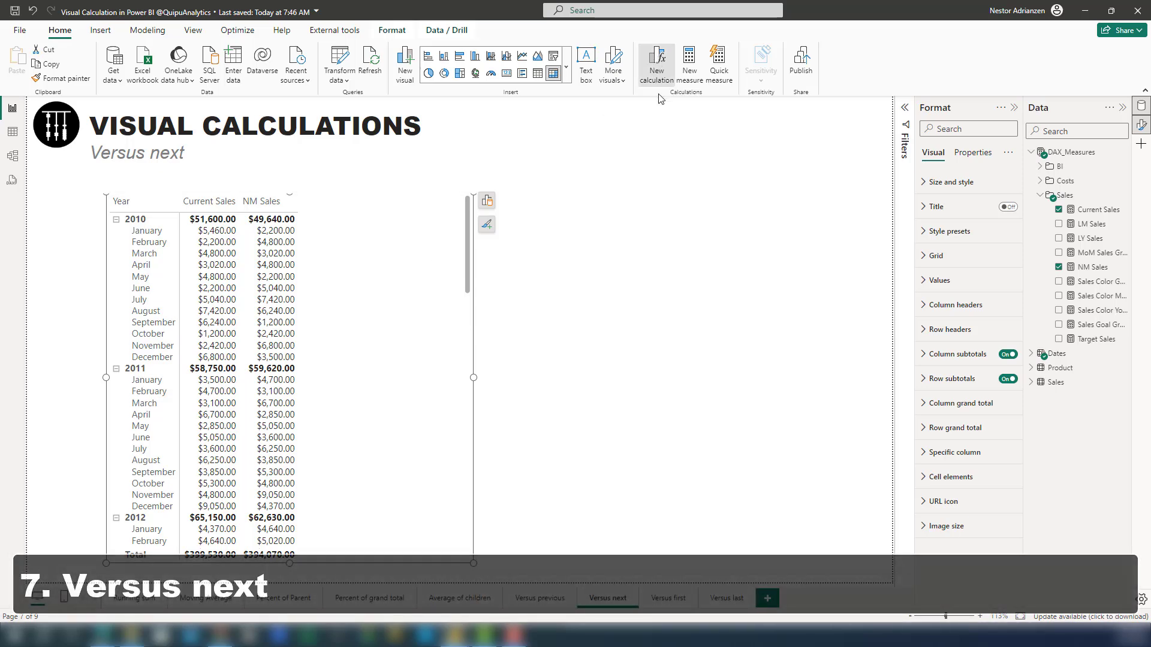
pyautogui.click(74, 390)
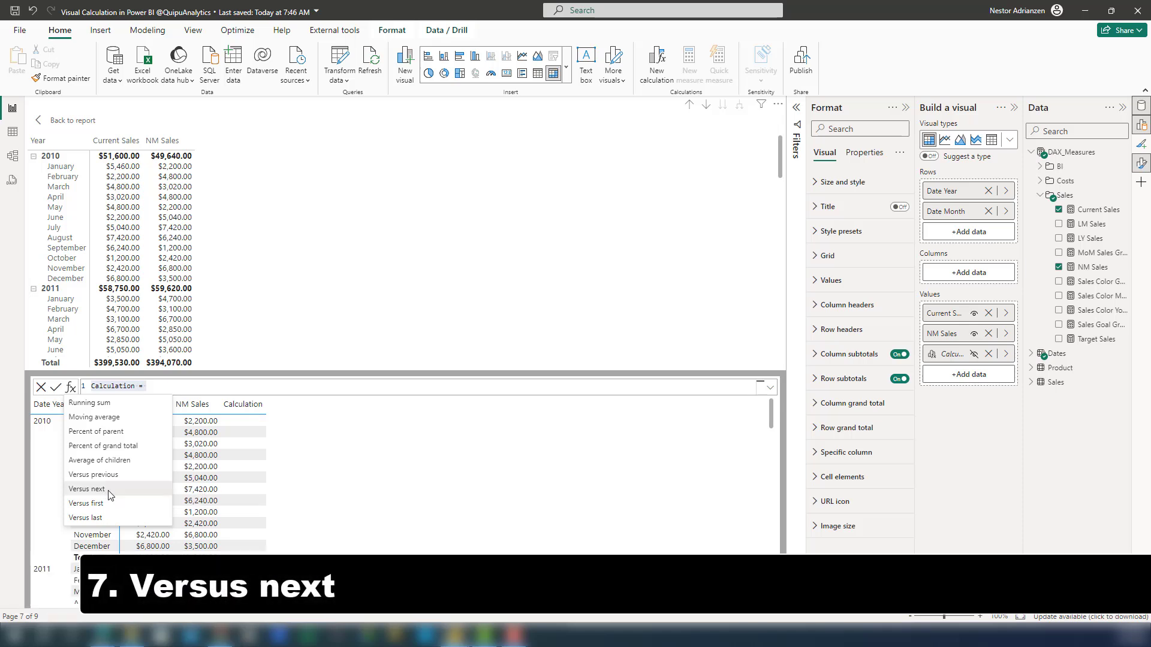
pyautogui.click(87, 489)
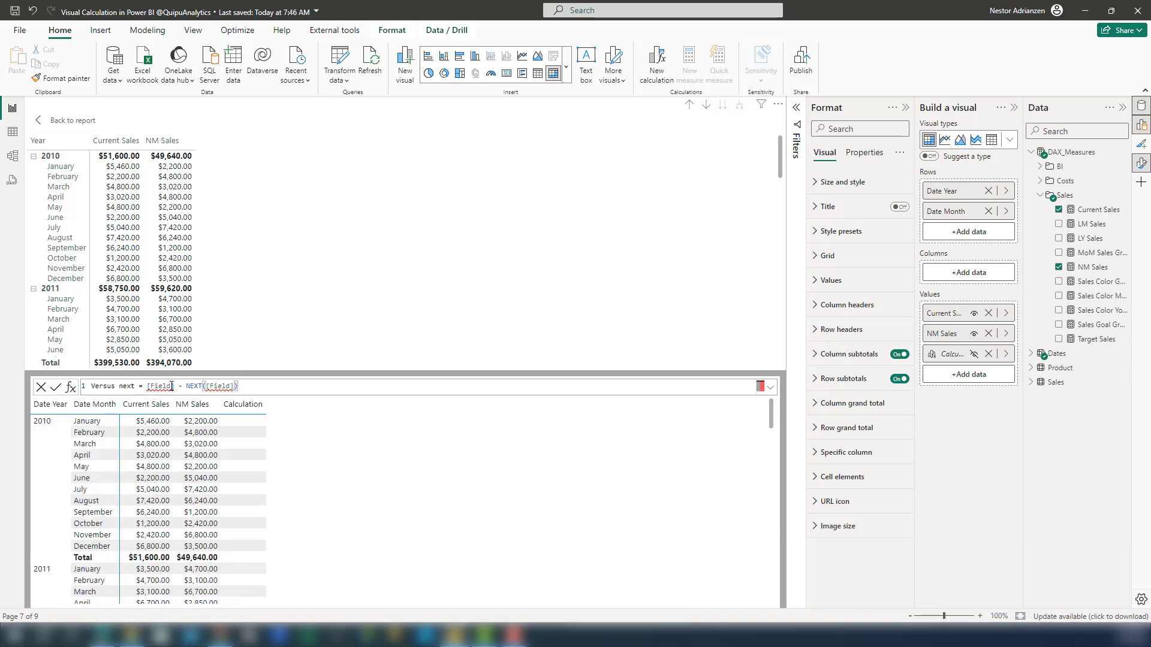
# Replace both Field placeholders in the Versus next formula with Current Sales at once and commit the calculation.
pyautogui.moveTo(171, 387); pyautogui.dragTo(151, 387)
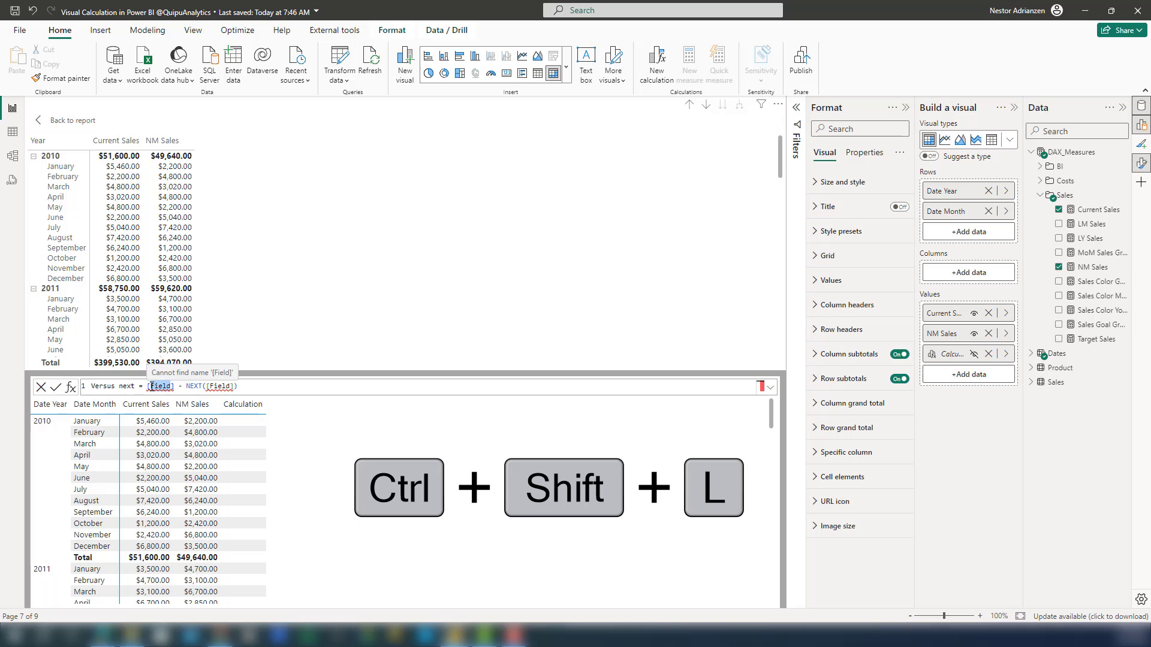
pyautogui.hotkey('ctrl', 'shift', 'l')
pyautogui.write('Current Sales')
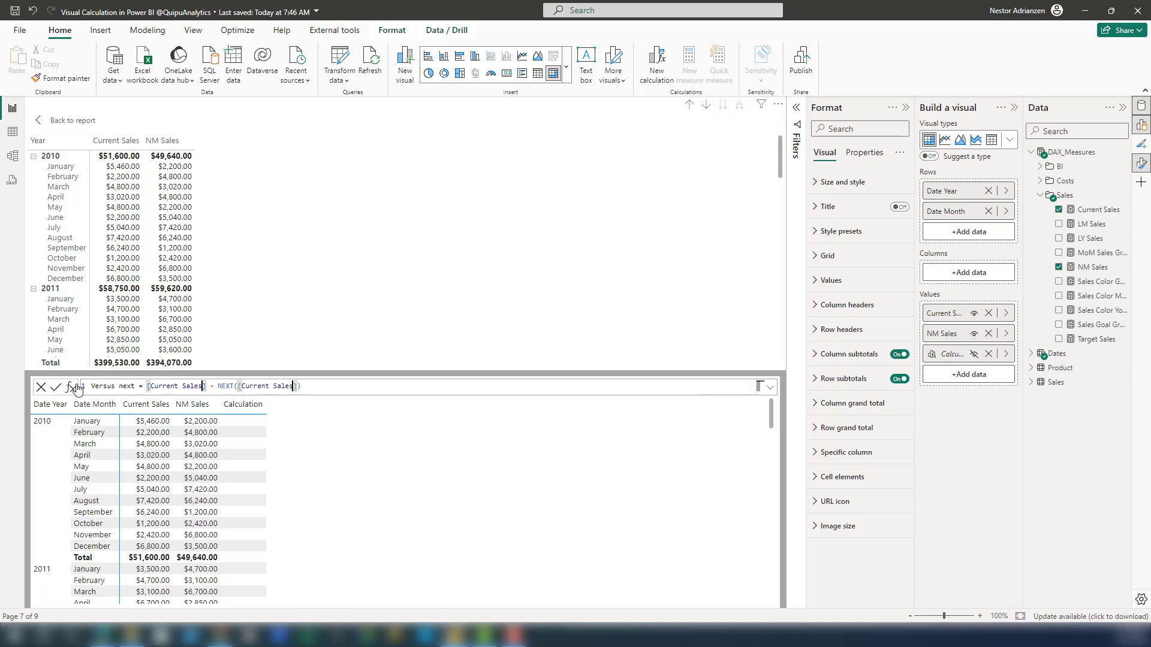
pyautogui.click(57, 388)
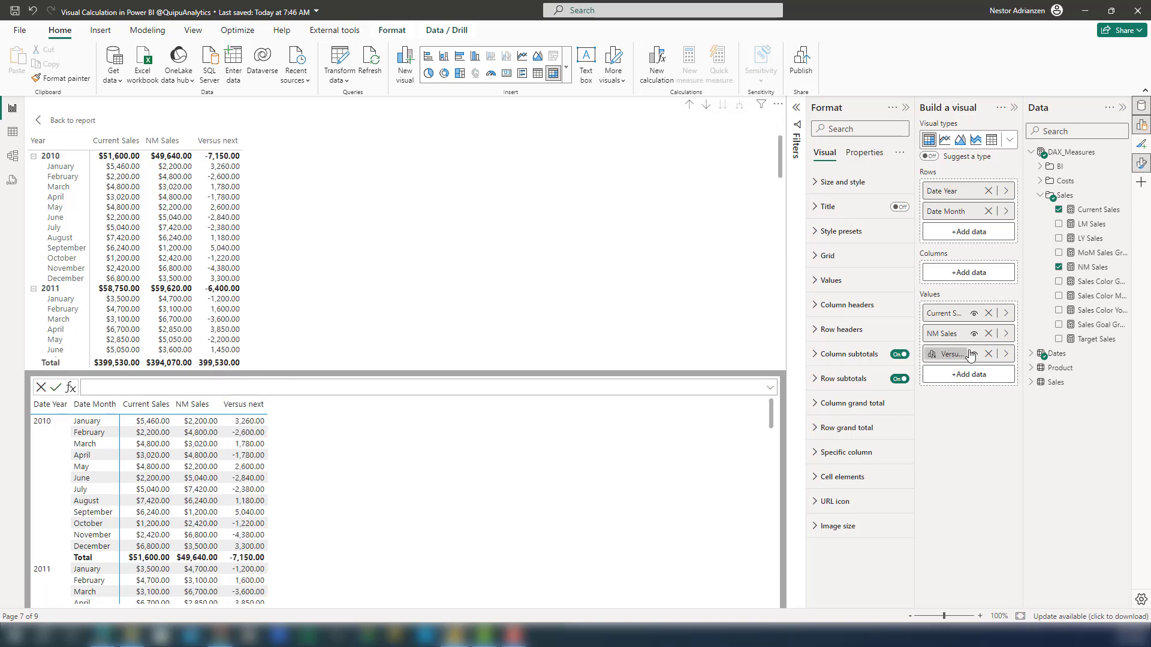
# Edit the Versus next calculation to place FORMAT( and IF( [Current Sales] = BLANK(), BLANK(), on new lines before the subtraction.
pyautogui.click(1006, 353)
pyautogui.click(1055, 365)
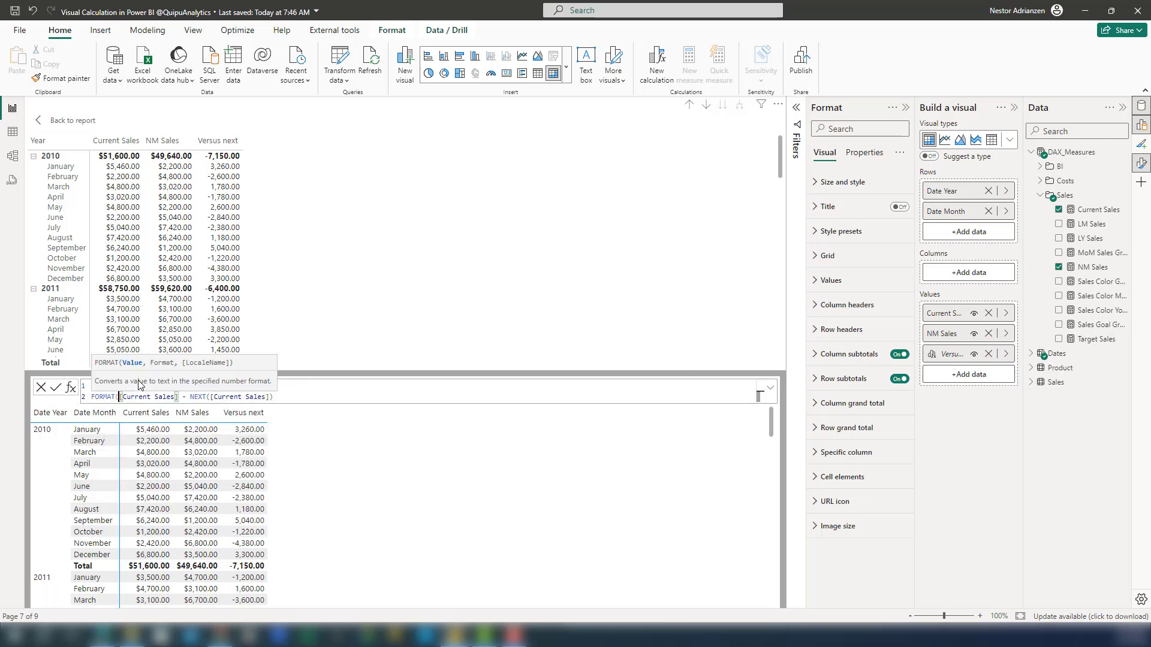
pyautogui.press('Return')
pyautogui.write('IF(')
pyautogui.write(' [Current Sales] = ')
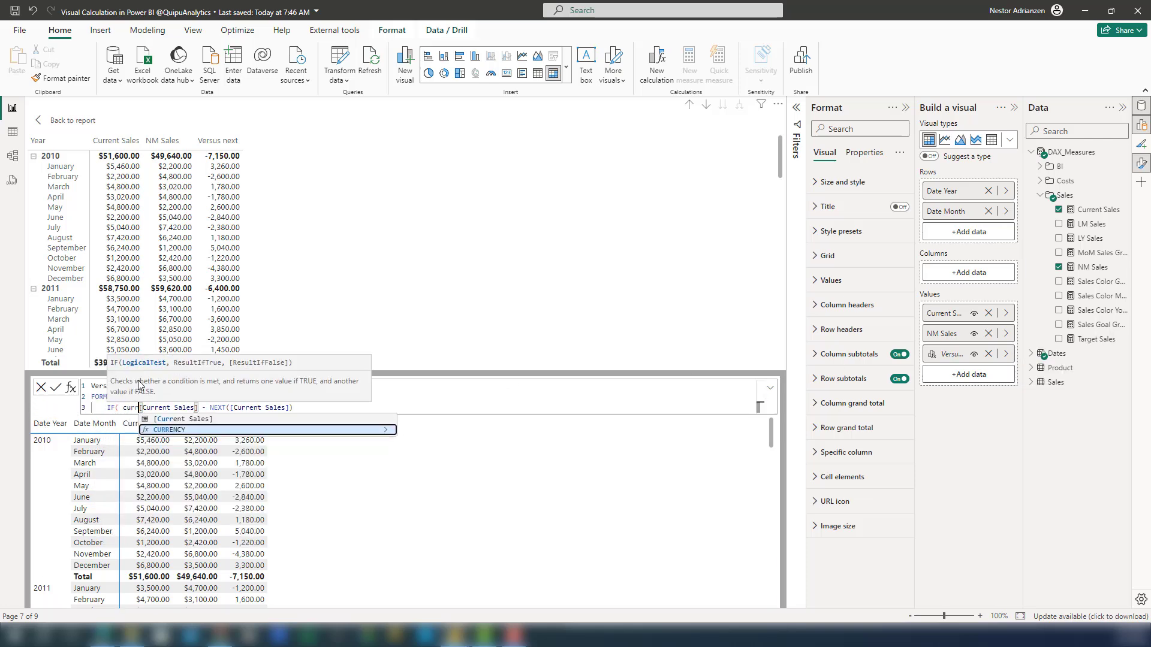
pyautogui.write('BLANK(), BLANK(')
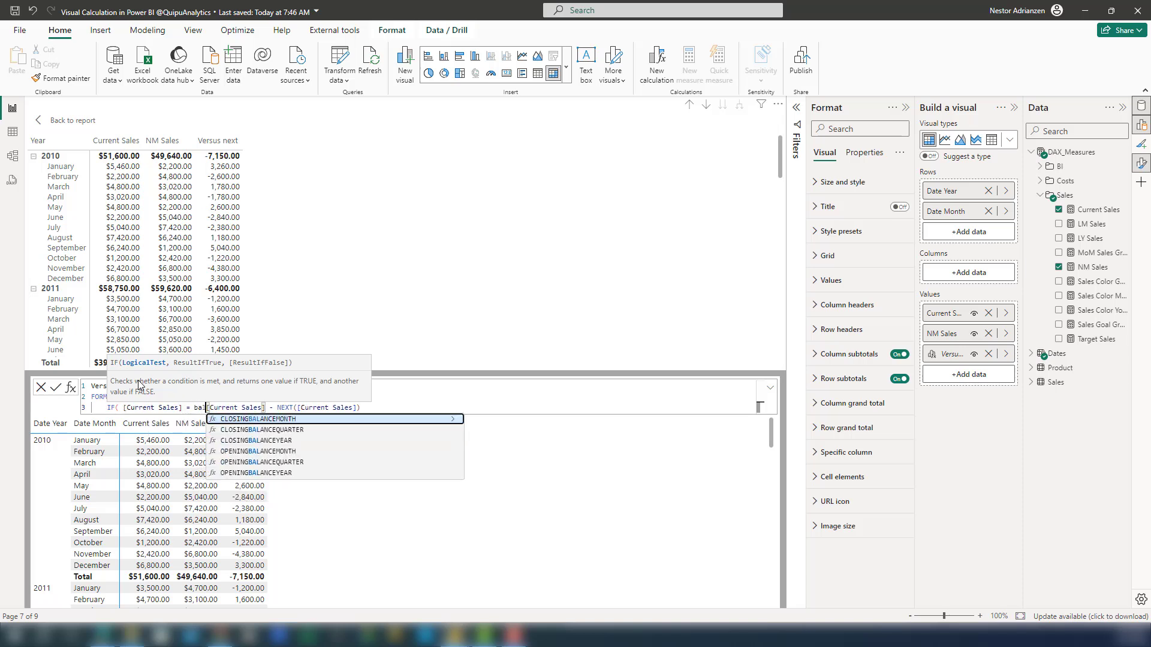
pyautogui.write('),')
pyautogui.press('Return')
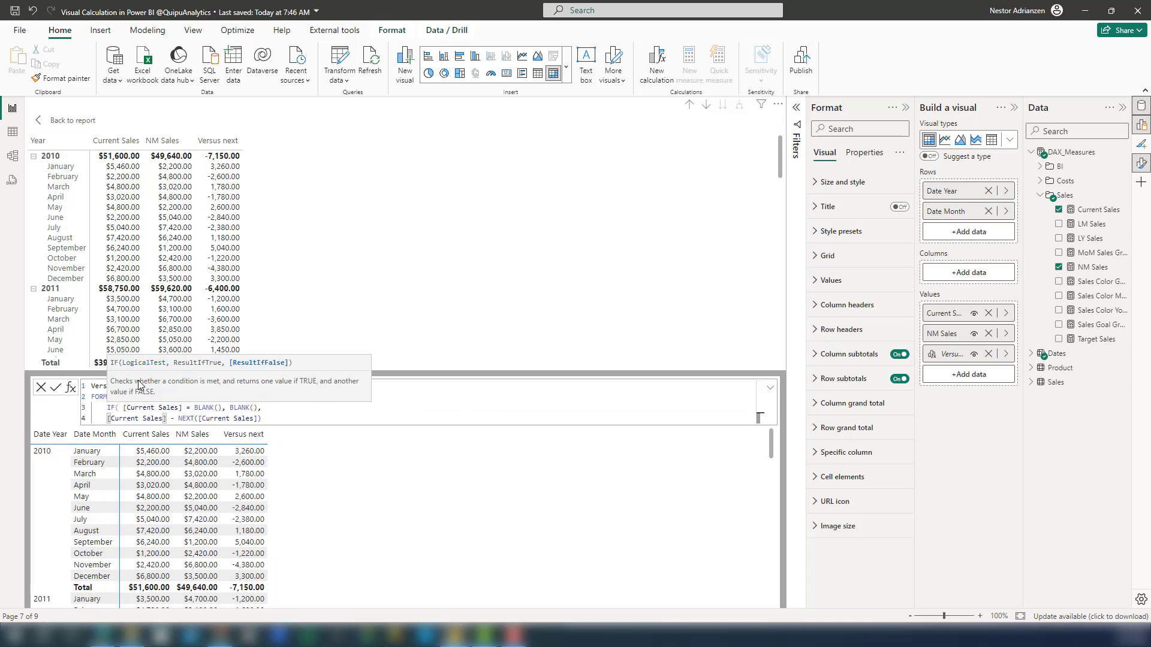
# Enclose the Versus next subtraction in parentheses, close the IF and FORMAT functions with the "Currency" format, and commit the calculation.
pyautogui.write('(')
pyautogui.click(285, 418)
pyautogui.write(')')
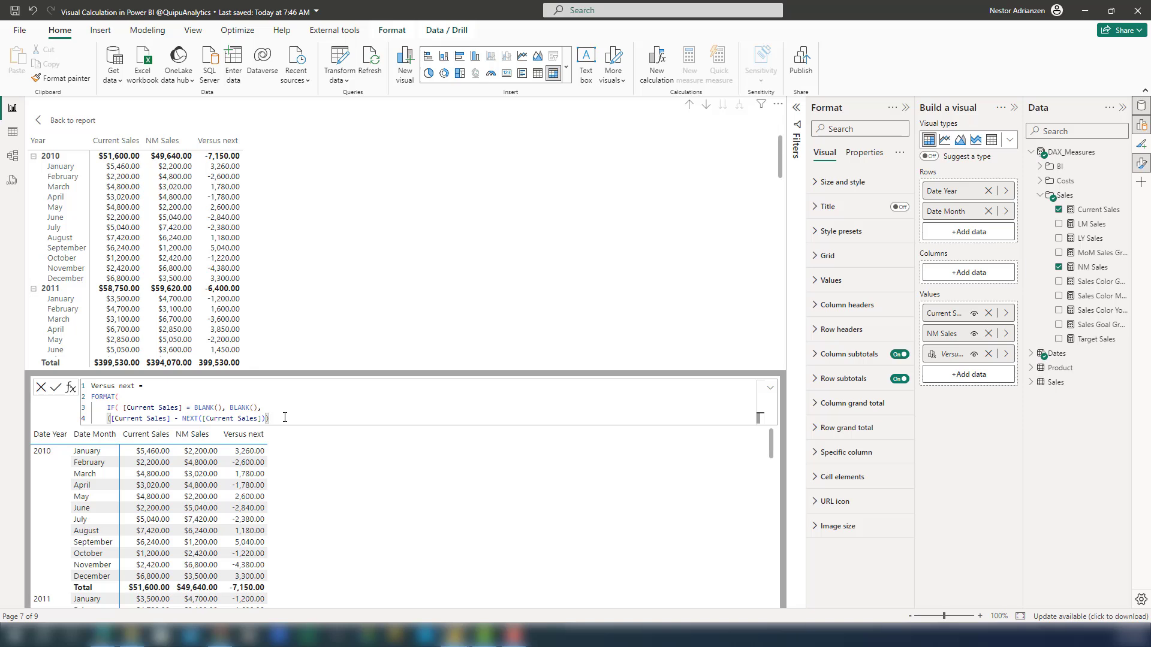
pyautogui.press('Return')
pyautogui.write(')')
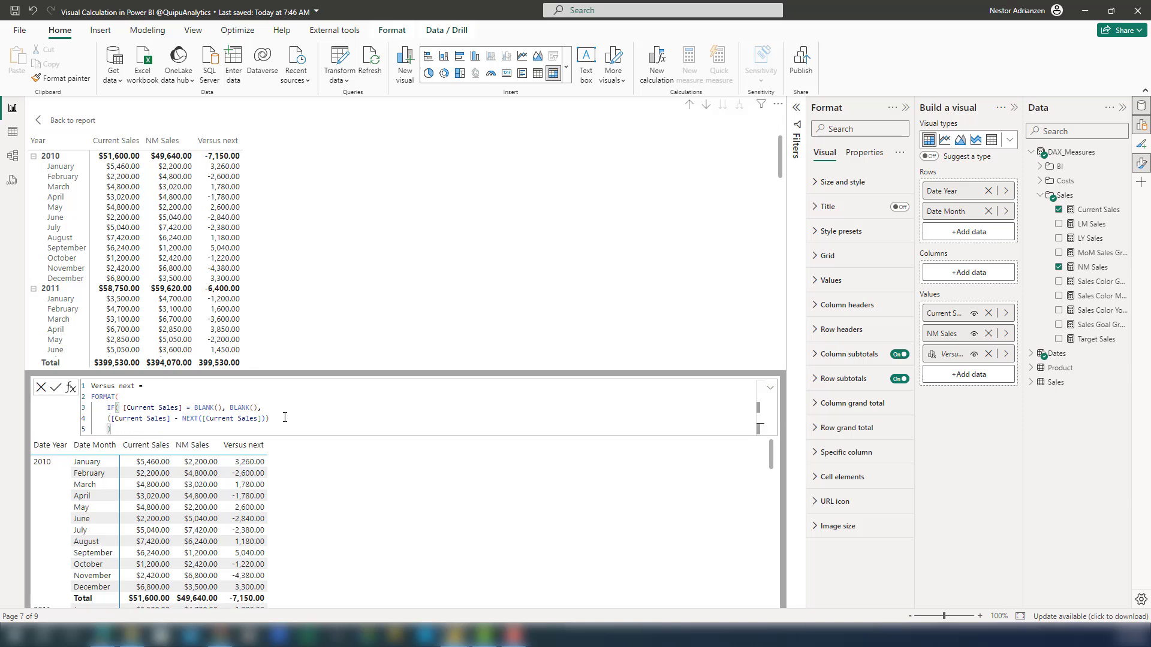
pyautogui.write(',"Currency"')
pyautogui.press('Return')
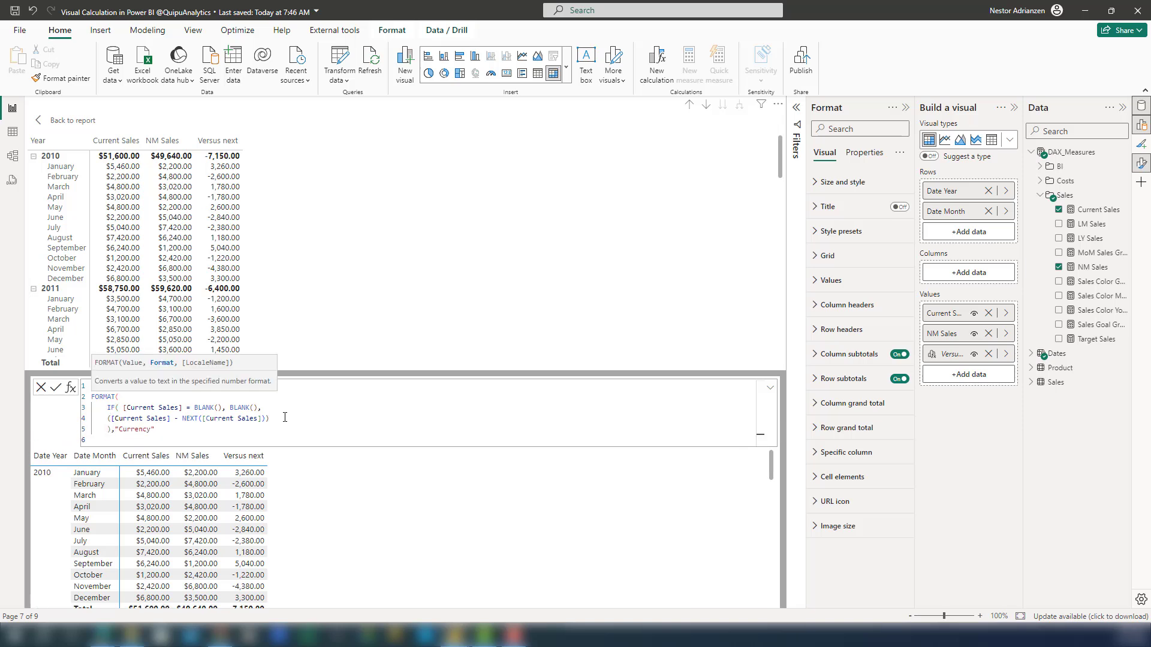
pyautogui.write(')')
pyautogui.click(54, 388)
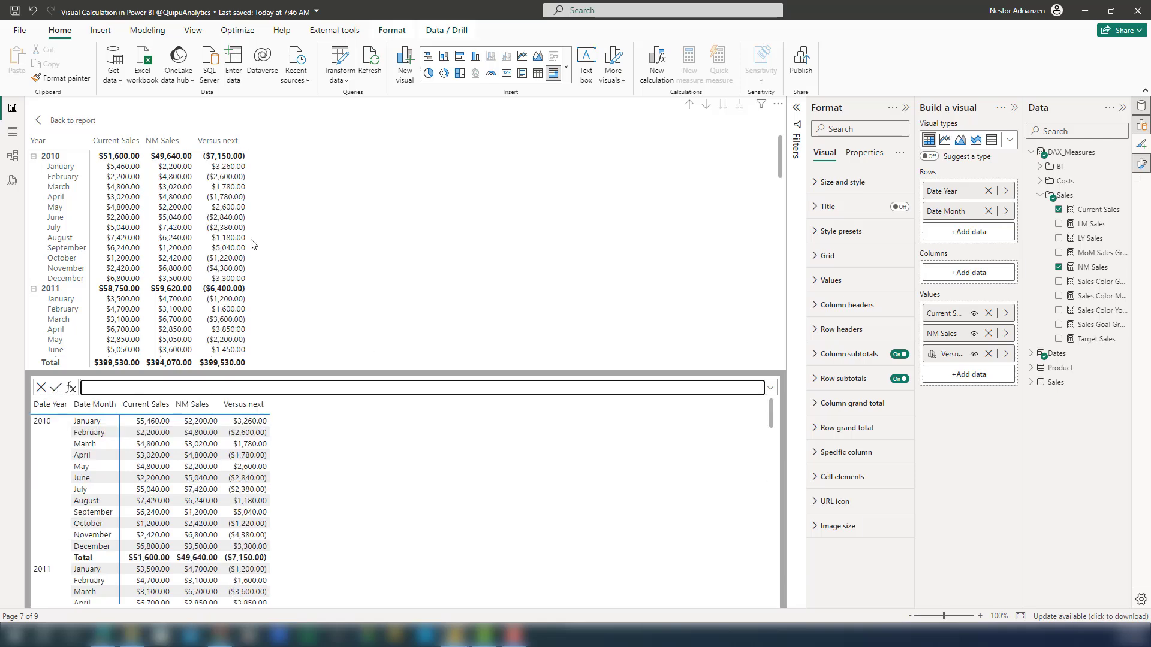
# Return to the report and, on the Versus first page, start a visual calculation for the matrix from the Versus first template.
pyautogui.click(72, 120)
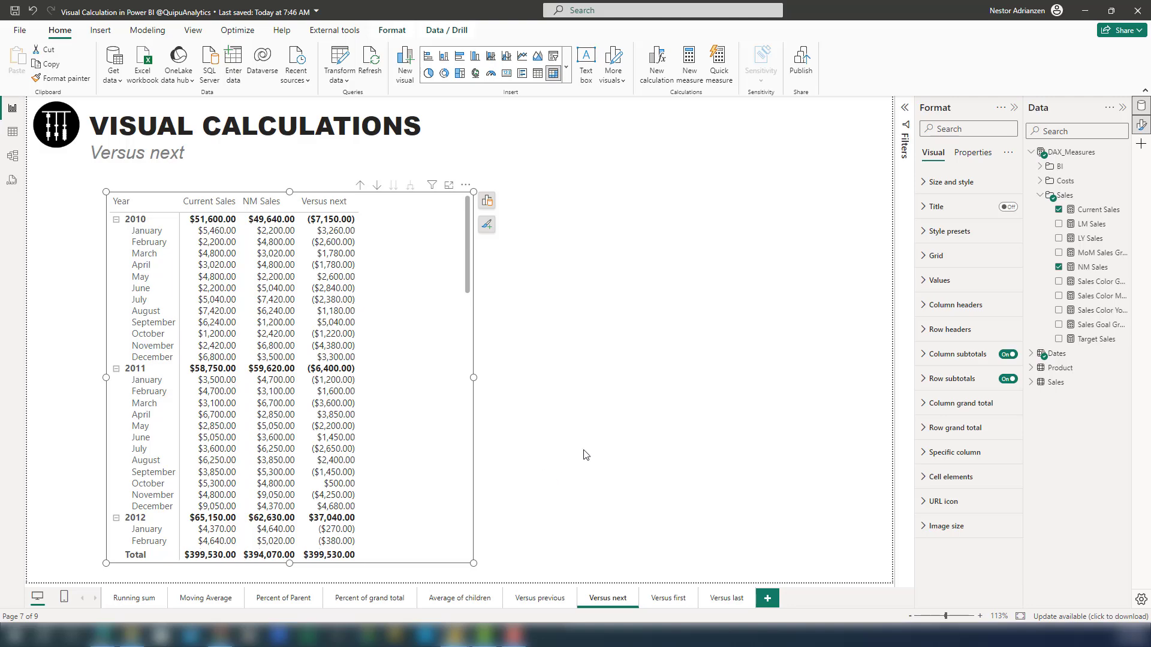
pyautogui.click(668, 598)
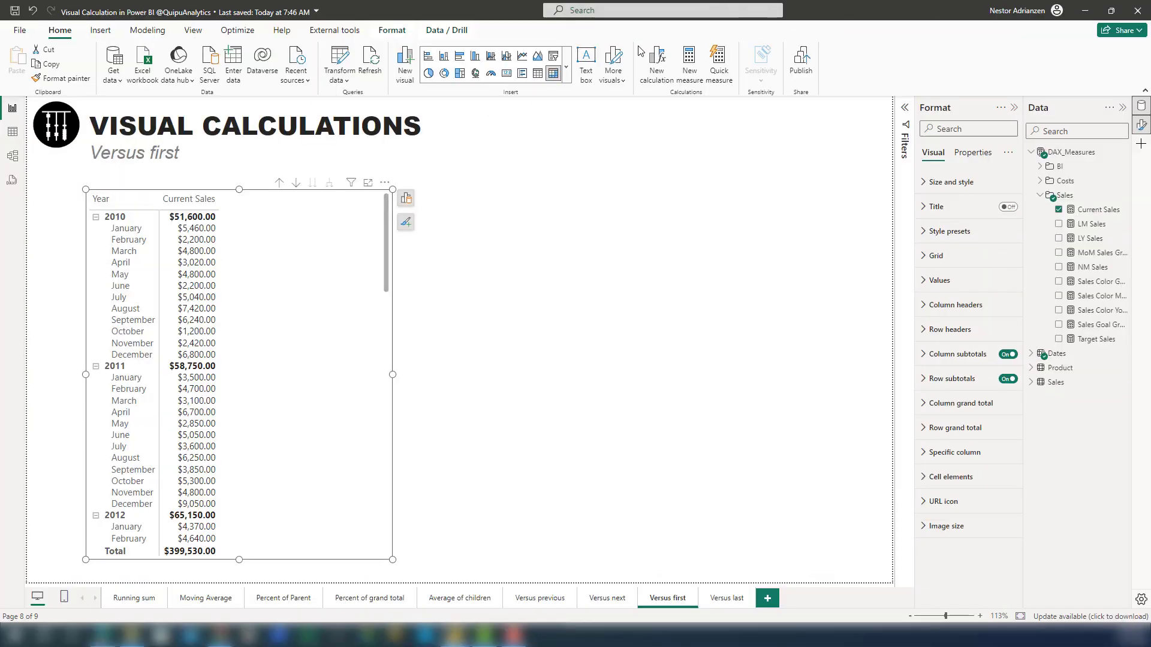
pyautogui.click(657, 63)
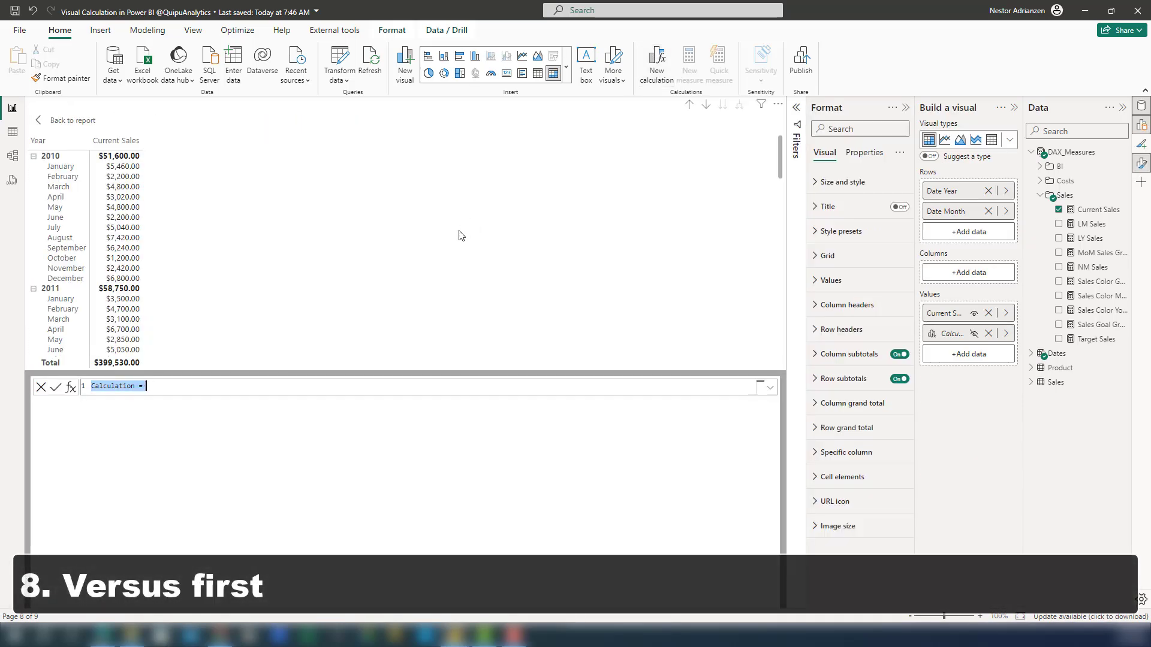
pyautogui.click(70, 388)
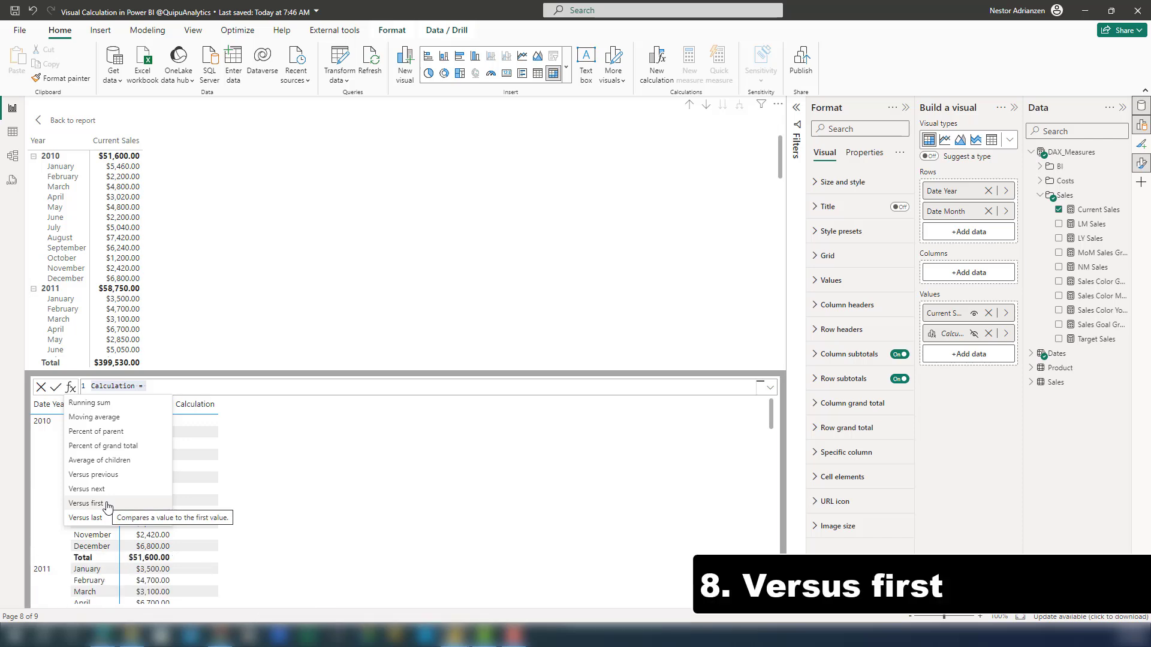
pyautogui.click(106, 504)
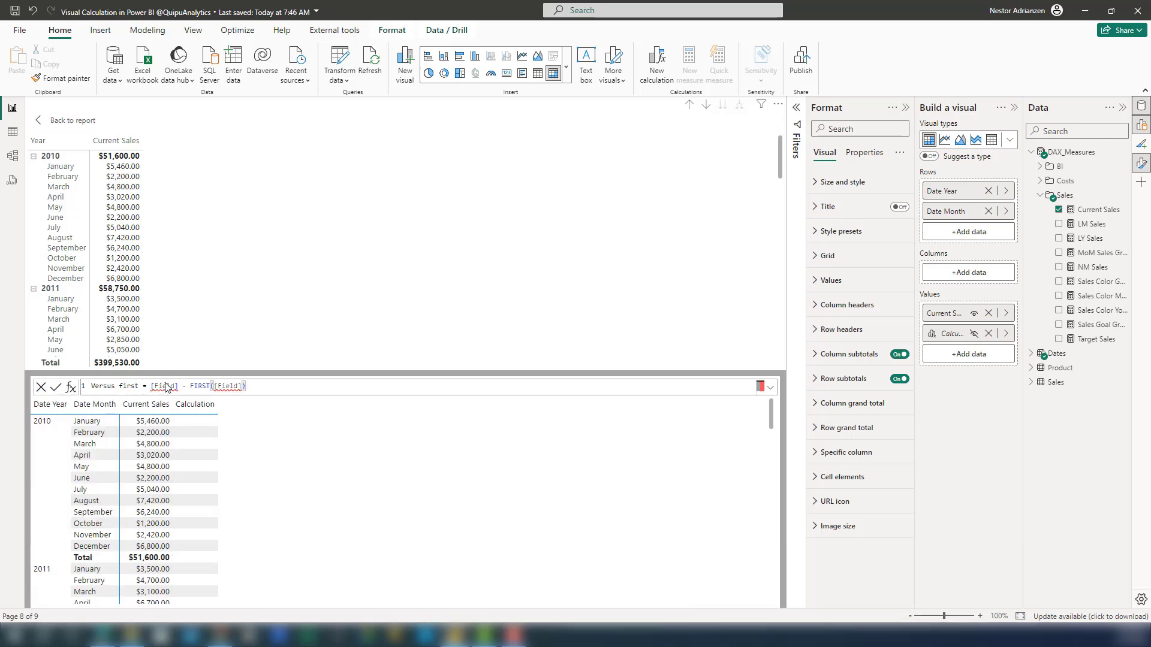
# Replace both Field placeholders in the Versus first formula with Current Sales.
pyautogui.moveTo(175, 387); pyautogui.dragTo(155, 387)
pyautogui.write('Current Sales')
pyautogui.press('Tab')
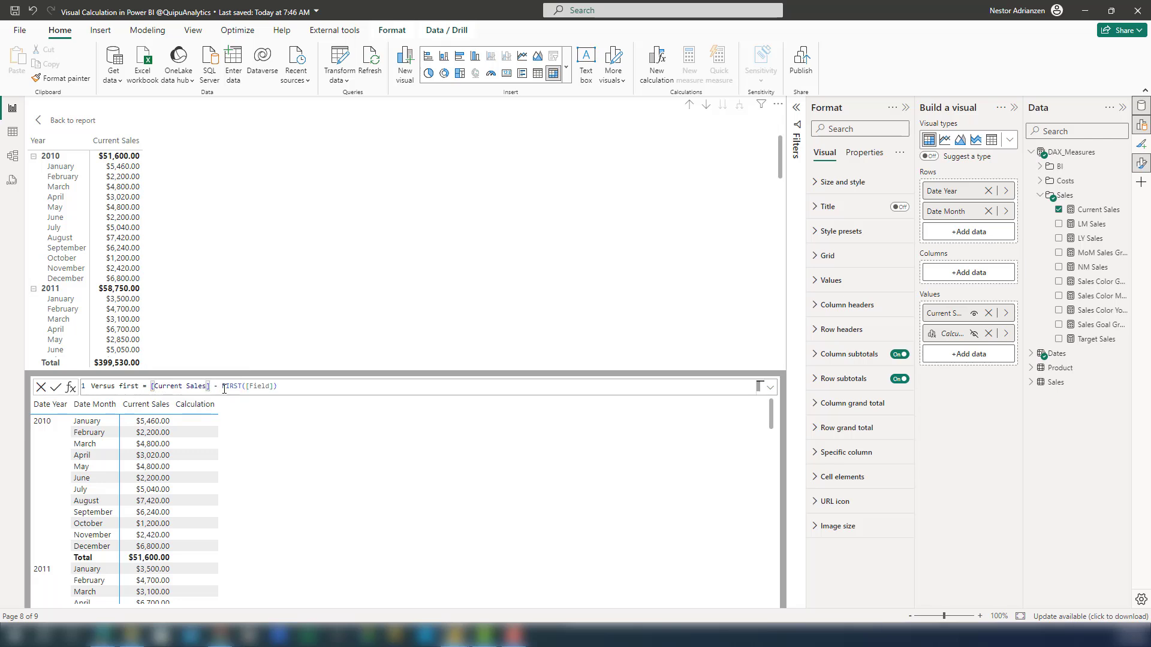
pyautogui.moveTo(272, 390); pyautogui.dragTo(248, 387)
pyautogui.press('BackSpace')
pyautogui.press('Tab')
# Move the Versus first subtraction onto a new line and open a FORMAT( function on its own line before it.
pyautogui.click(152, 387)
pyautogui.hotkey('shift', 'Return')
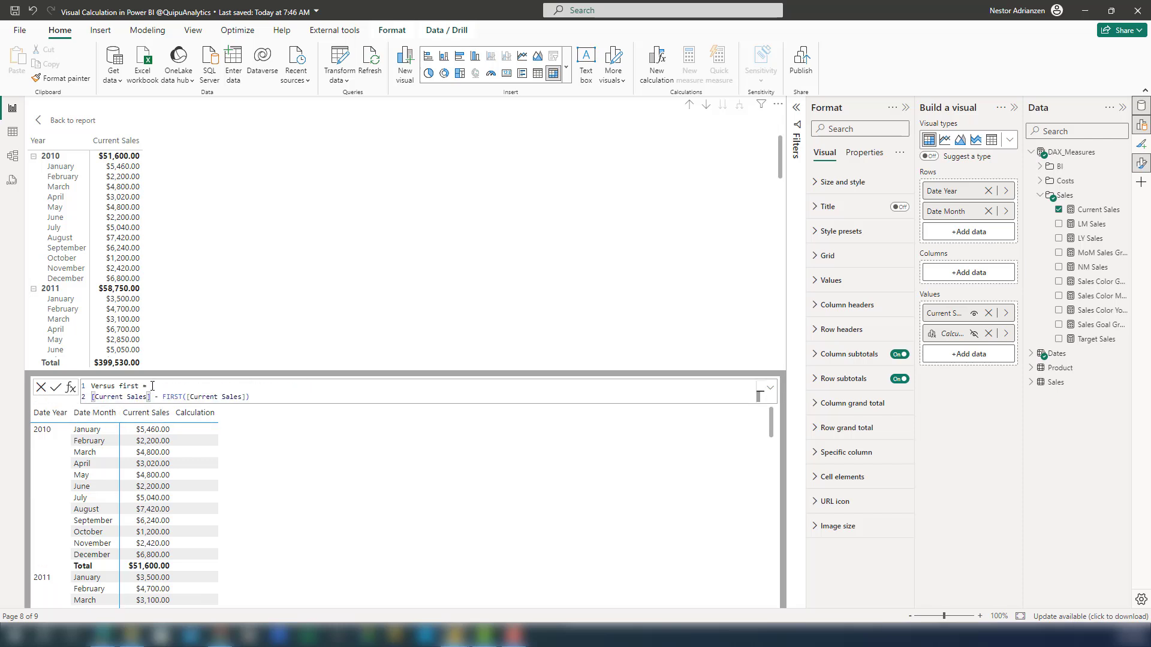
pyautogui.write('f')
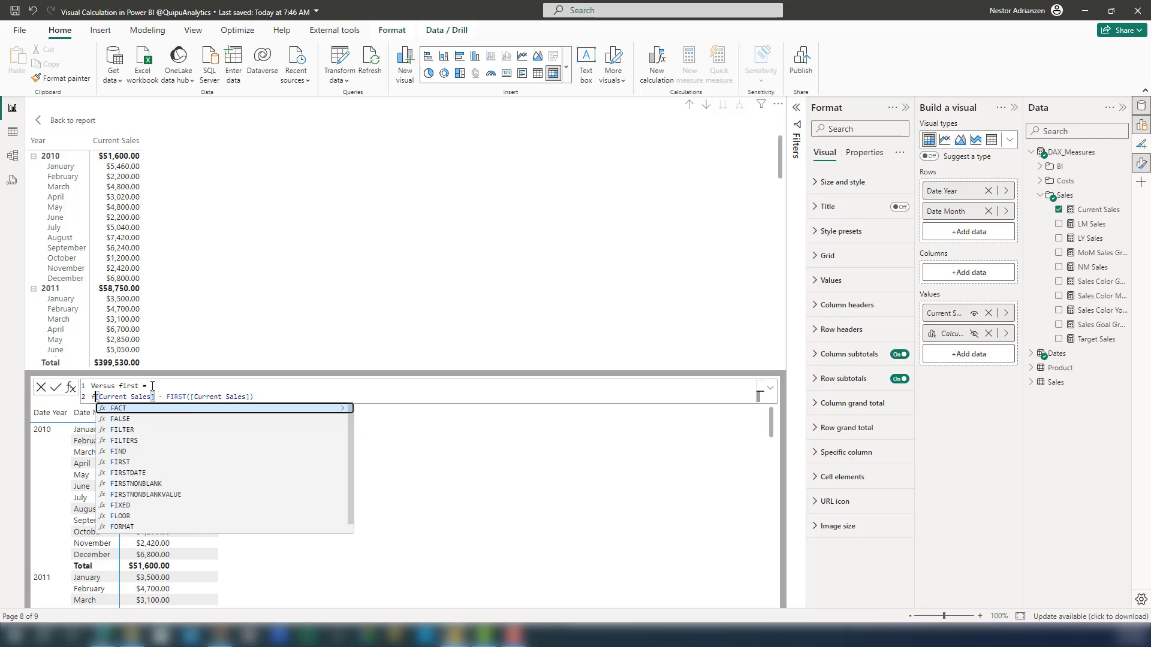
pyautogui.write('o')
pyautogui.press('Tab')
pyautogui.hotkey('shift', 'Return')
pyautogui.click(296, 408)
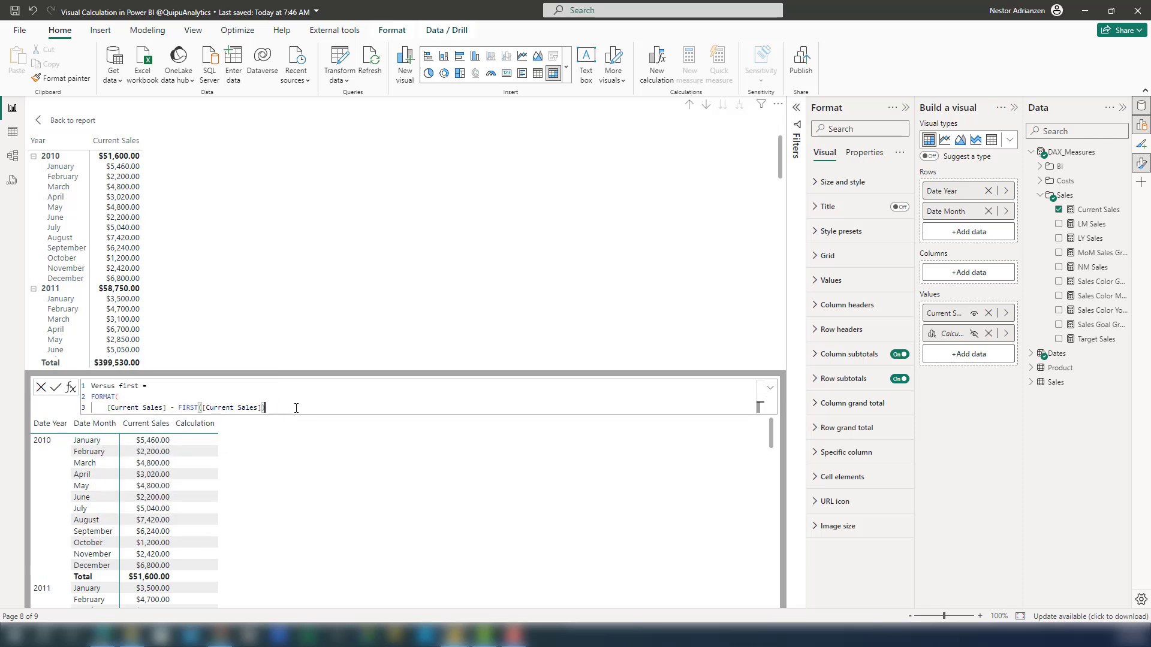
# Insert the line IF( [Current Sales] = BLANK(), BLANK(), between FORMAT( and the subtraction in the Versus first formula.
pyautogui.click(119, 397)
pyautogui.hotkey('shift', 'Return')
pyautogui.write('IF( cur')
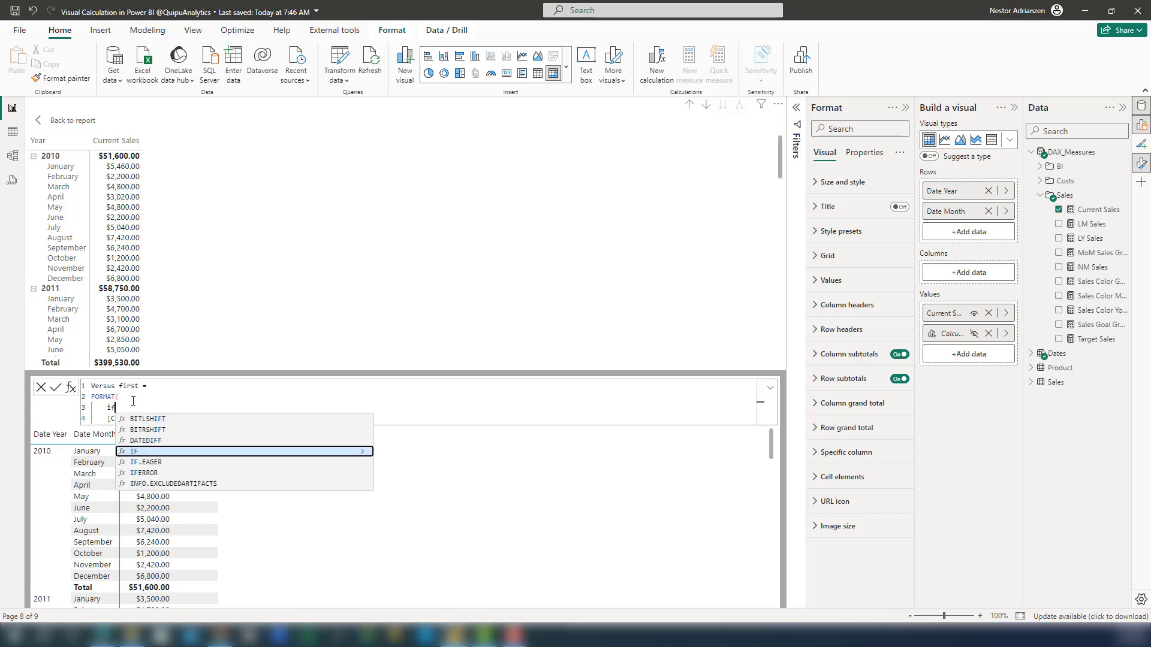
pyautogui.press('Up')
pyautogui.press('Tab')
pyautogui.write('= bl')
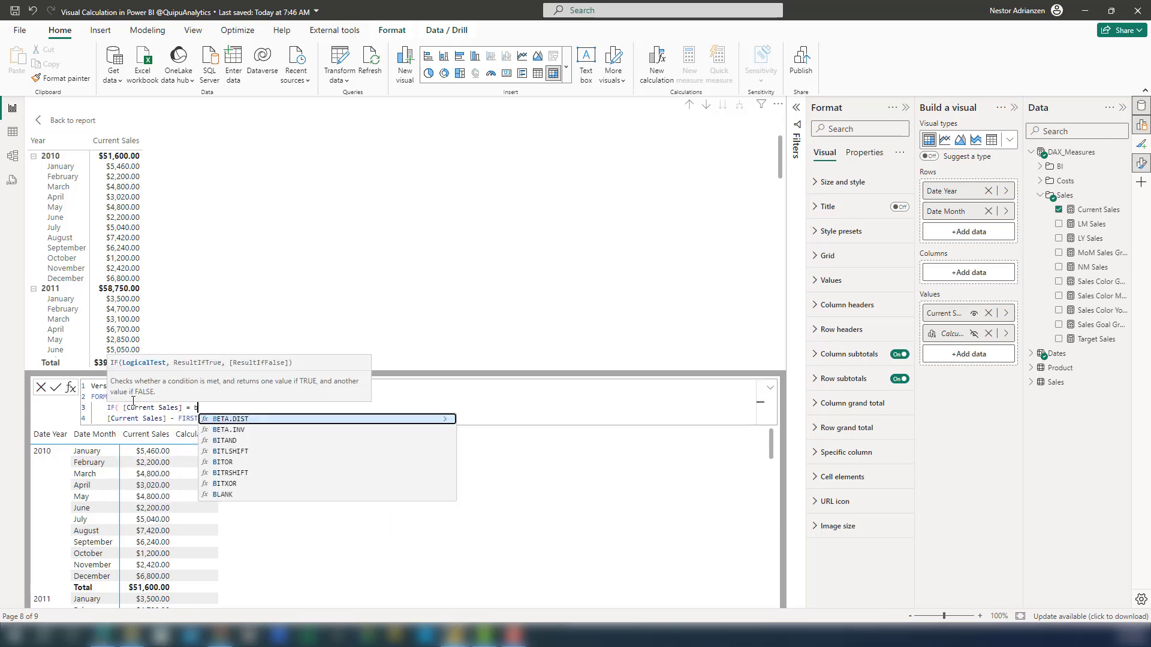
pyautogui.press('Tab')
pyautogui.write('), bl')
pyautogui.press('Tab')
pyautogui.write('),')
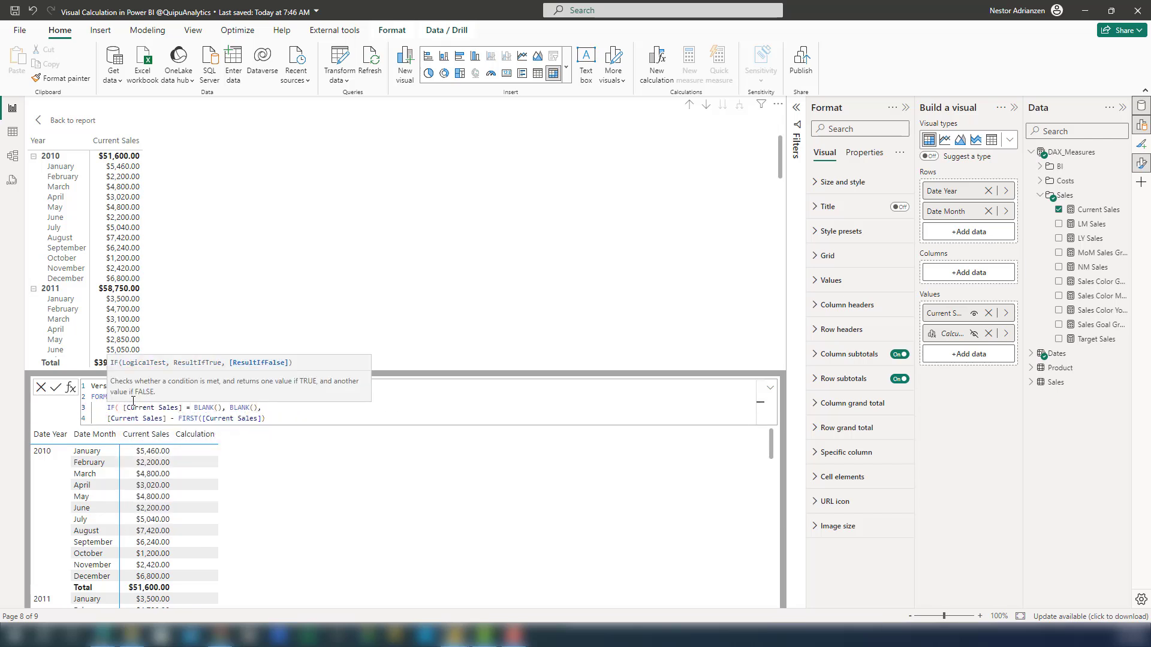
# Enclose the Versus first subtraction in parentheses, close the IF and FORMAT functions with the "currency" format, and commit the calculation.
pyautogui.click(110, 419)
pyautogui.write('(')
pyautogui.click(291, 419)
pyautogui.write('),')
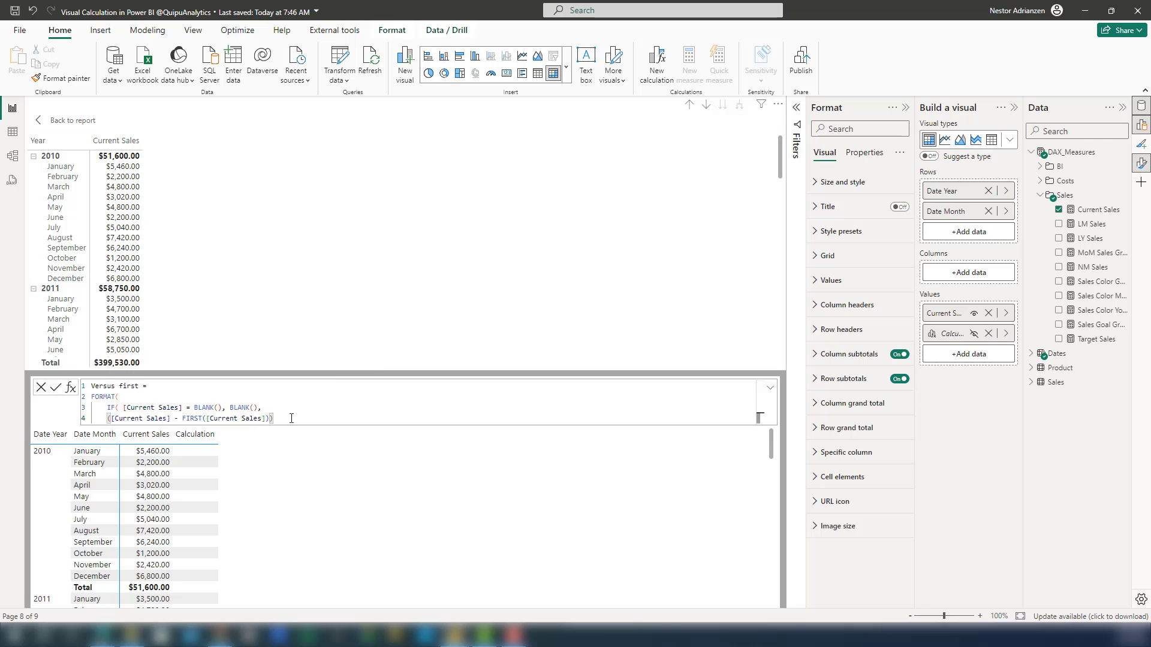
pyautogui.hotkey('shift', 'Return')
pyautogui.write('),"currency')
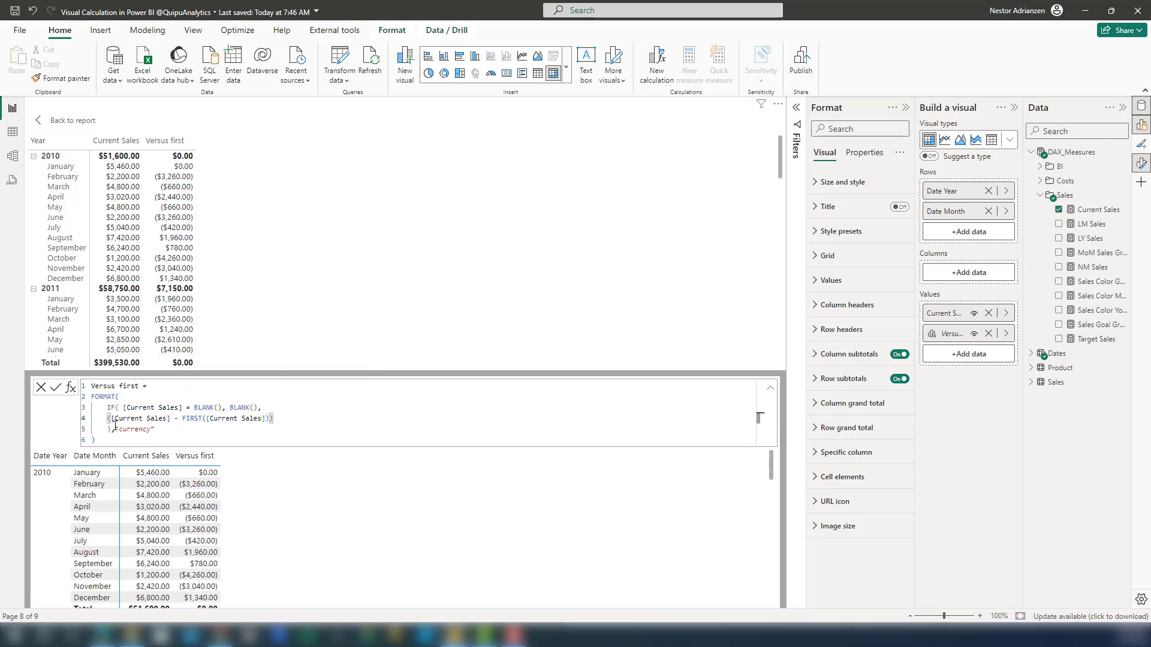
pyautogui.click(56, 387)
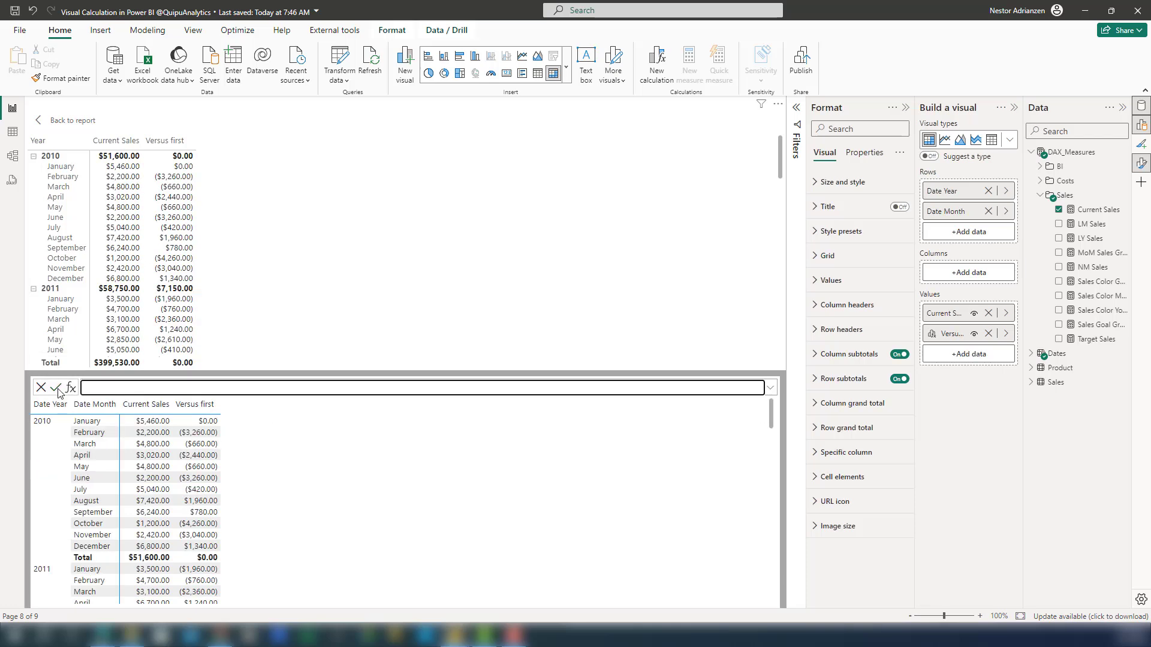
# Return to the report and, on the Versus last page, start a visual calculation for the matrix from the Versus last template.
pyautogui.click(70, 120)
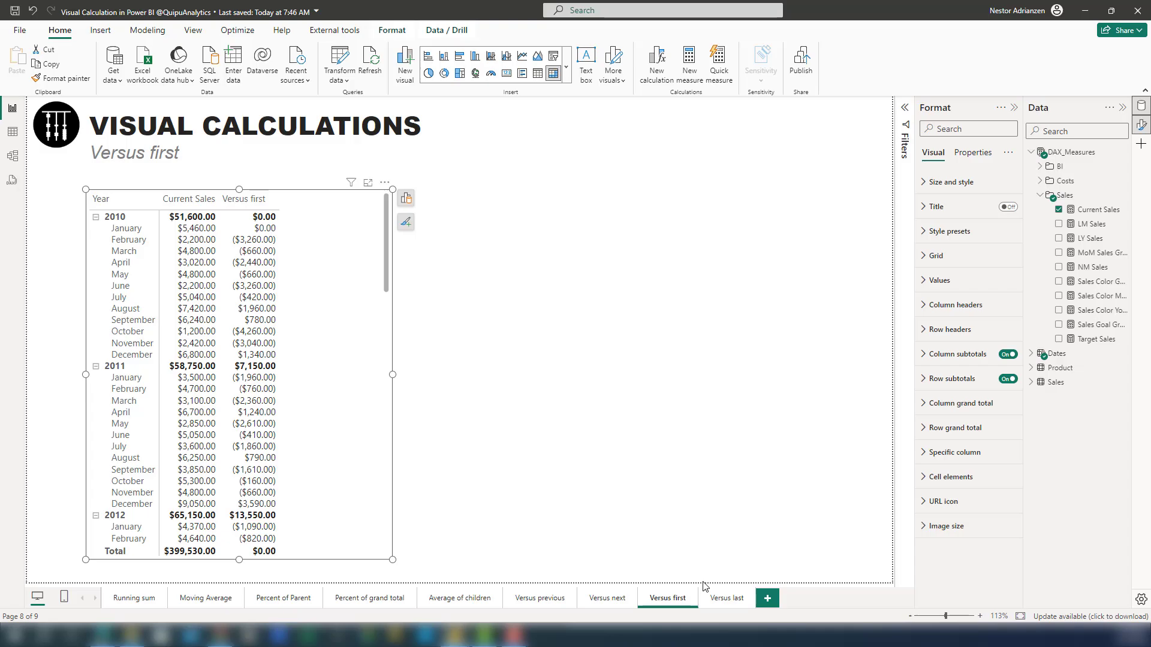
pyautogui.click(720, 599)
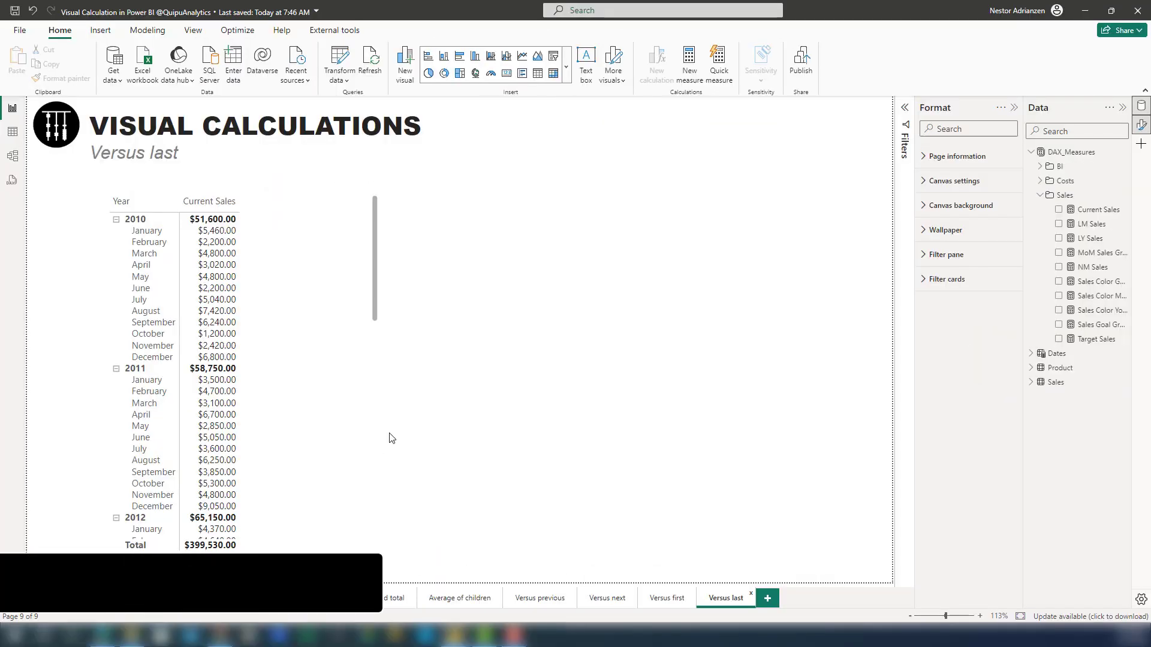
pyautogui.click(343, 336)
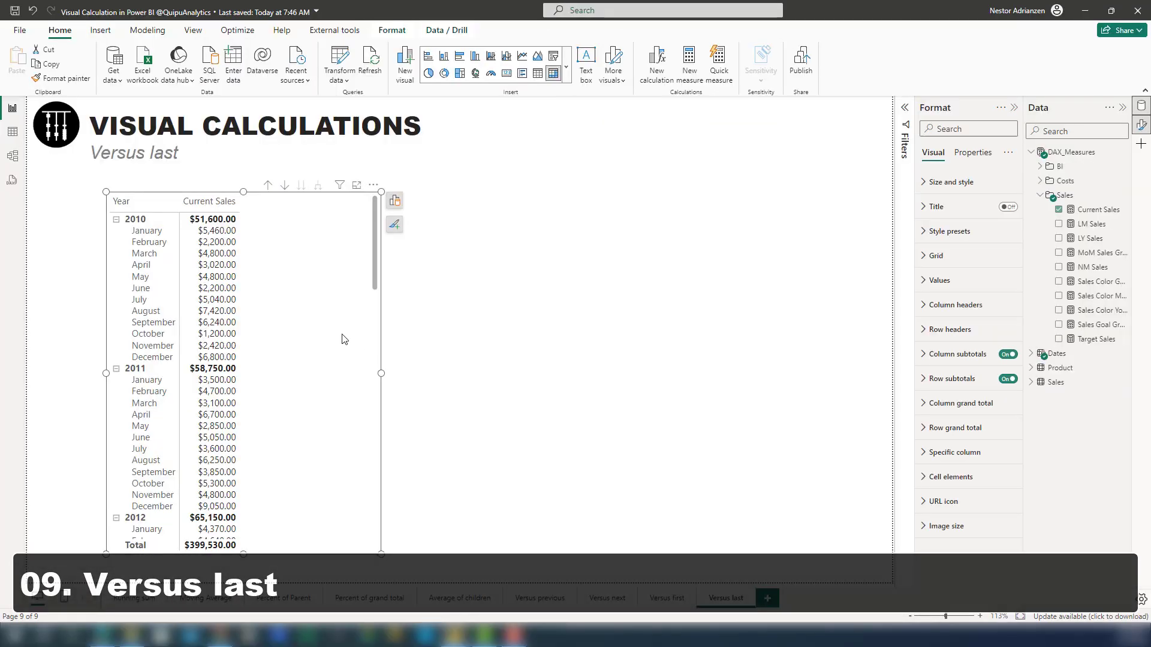
pyautogui.click(658, 60)
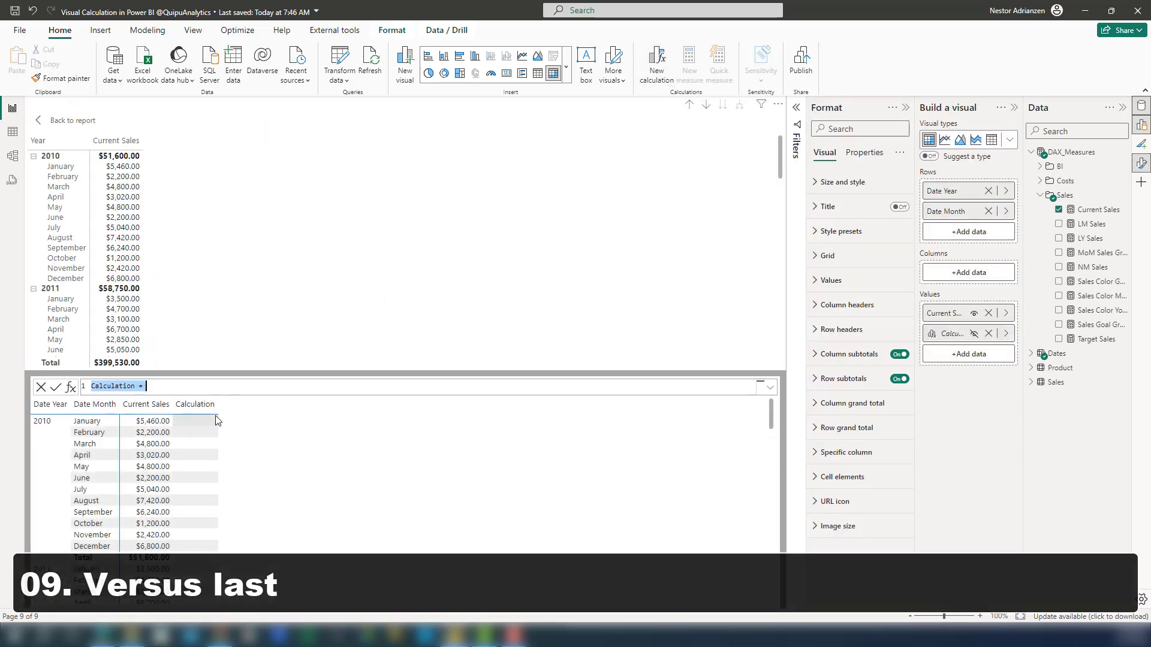
pyautogui.click(71, 387)
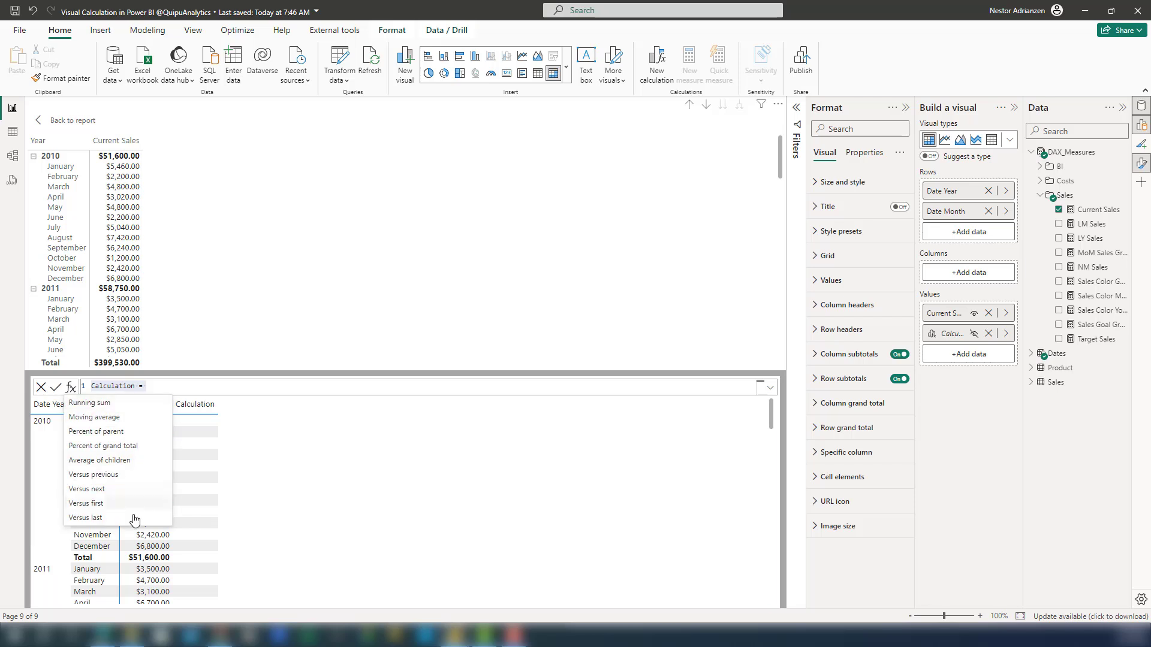
pyautogui.click(120, 527)
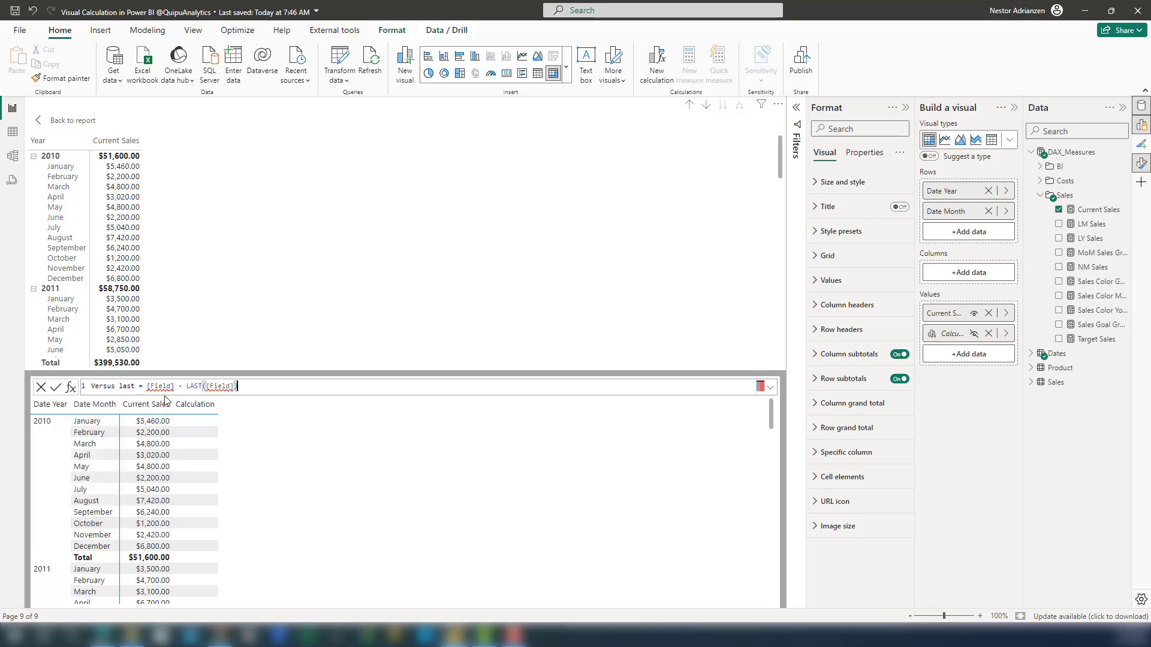
# Replace both Field placeholders in the Versus last formula with Current Sales at once.
pyautogui.moveTo(171, 386); pyautogui.dragTo(154, 386)
pyautogui.hotkey('ctrl', 'shift', 'l')
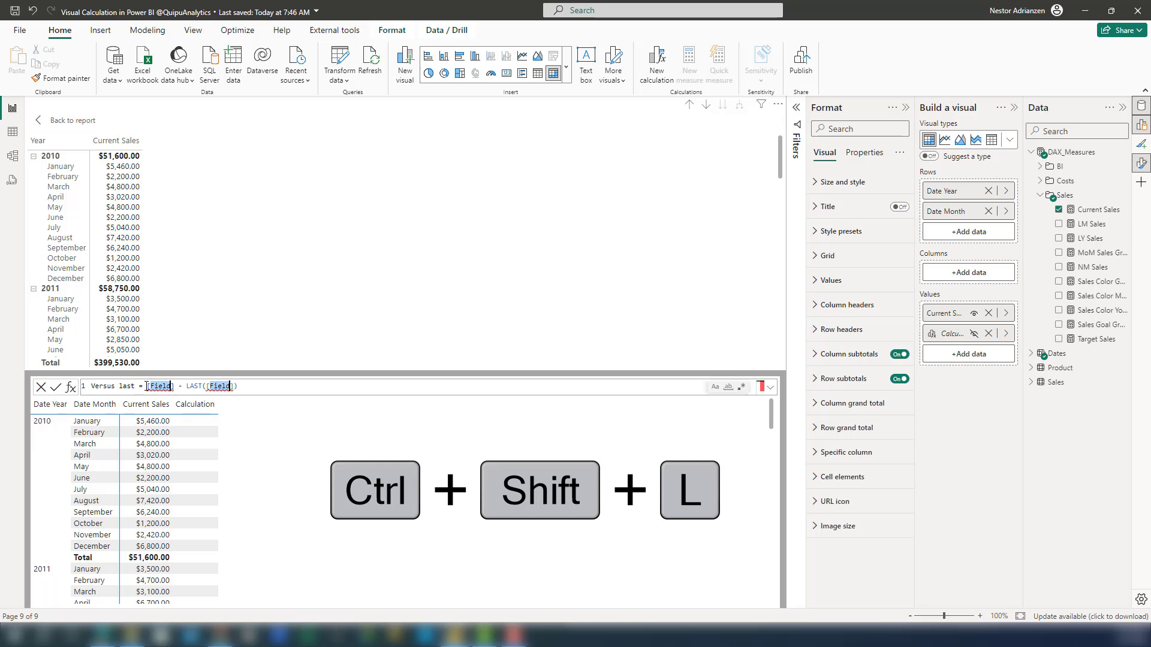
pyautogui.write('C')
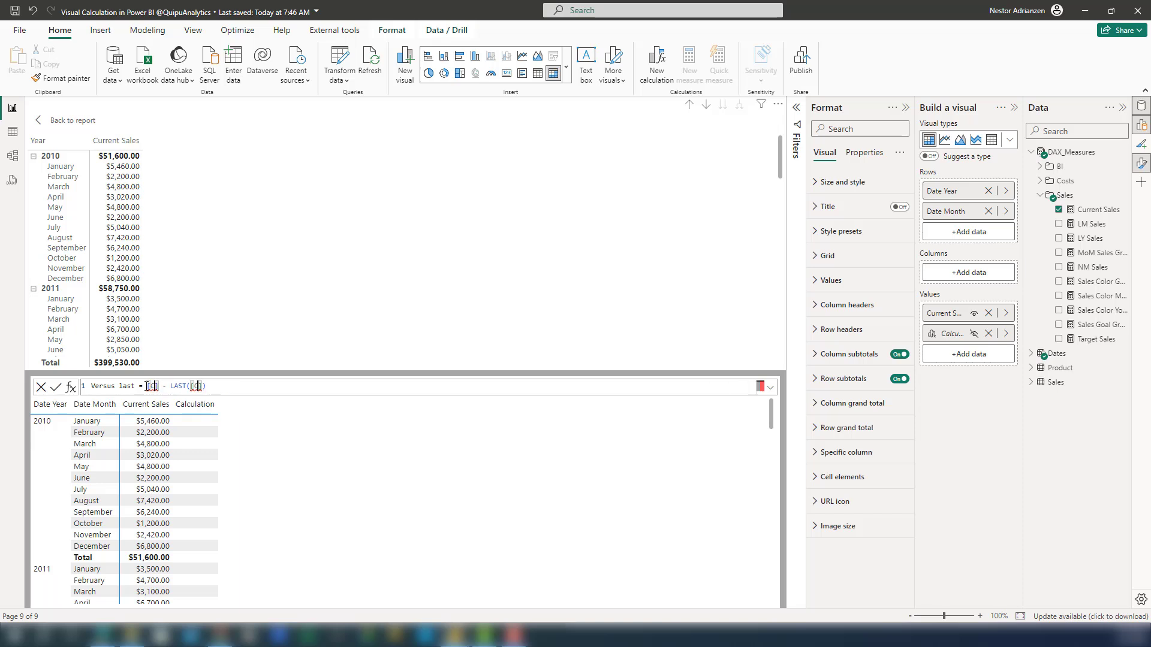
pyautogui.write('urrent Sales')
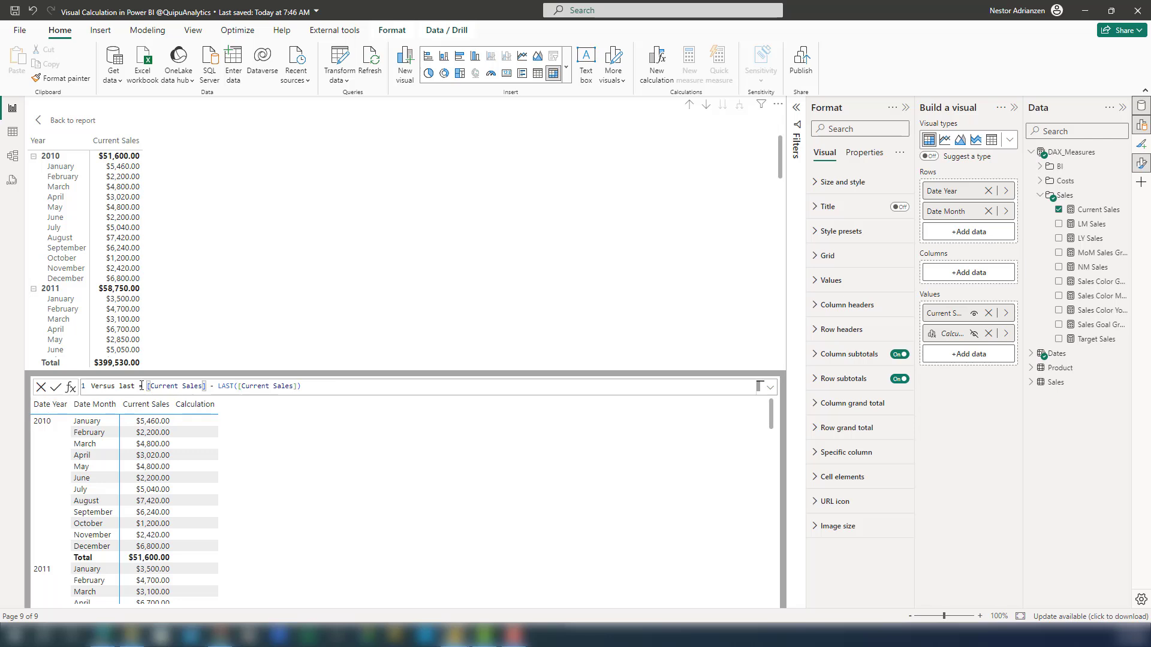
# Add FORMAT( and IF([Current Sales] = BLANK(), BLANK(), on separate lines before the subtraction in the Versus last formula.
pyautogui.click(141, 385)
pyautogui.press('Return')
pyautogui.write('FORMAT(')
pyautogui.press('Return')
pyautogui.write('IF(curr')
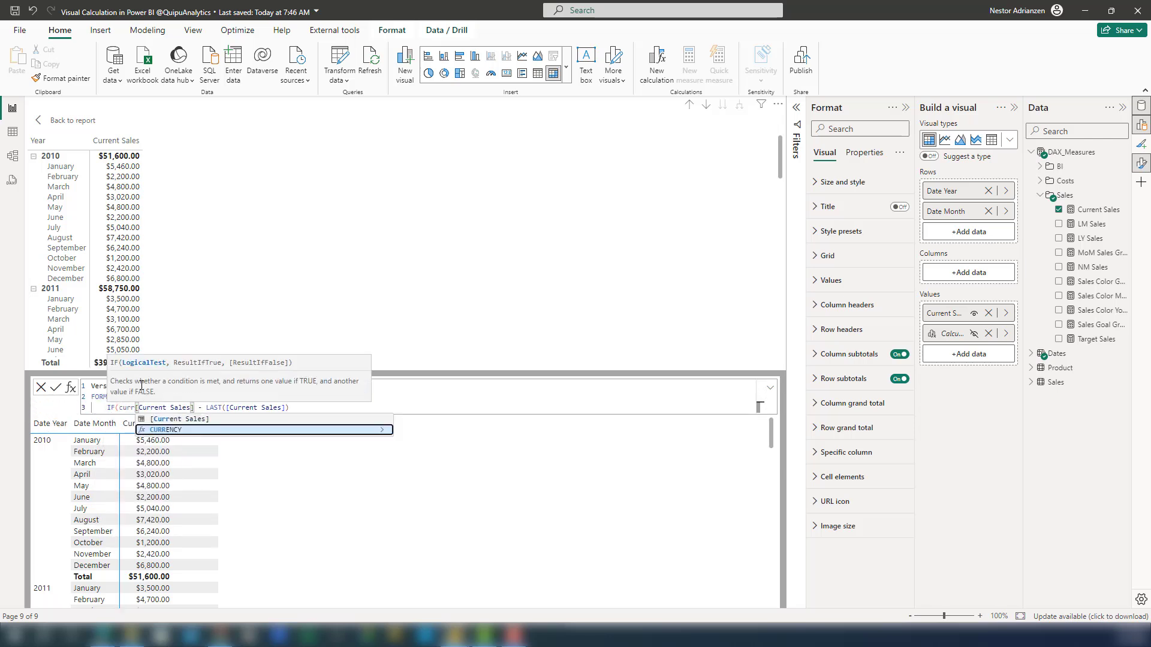
pyautogui.write('[Current Sales] = BLANK(), BLANK(),')
pyautogui.press('Return')
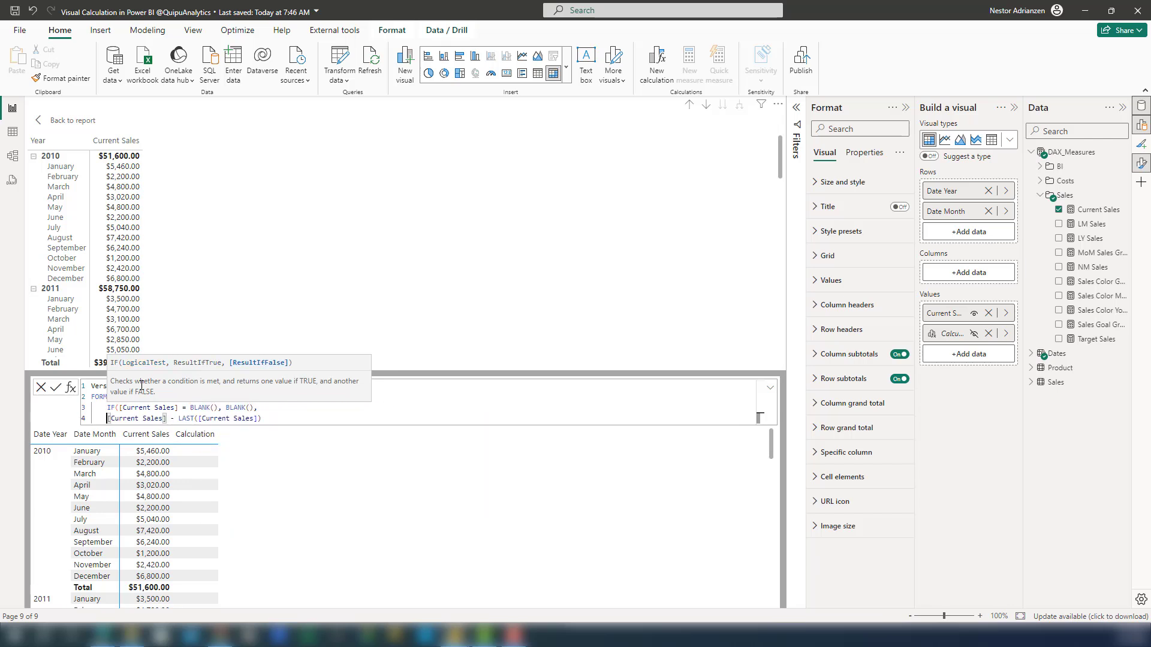
# Enclose the Versus last subtraction in parentheses, close the IF and FORMAT functions with the "currency" format, and commit the calculation.
pyautogui.write('(')
pyautogui.click(307, 420)
pyautogui.write(')')
pyautogui.press('Return')
pyautogui.write(')')
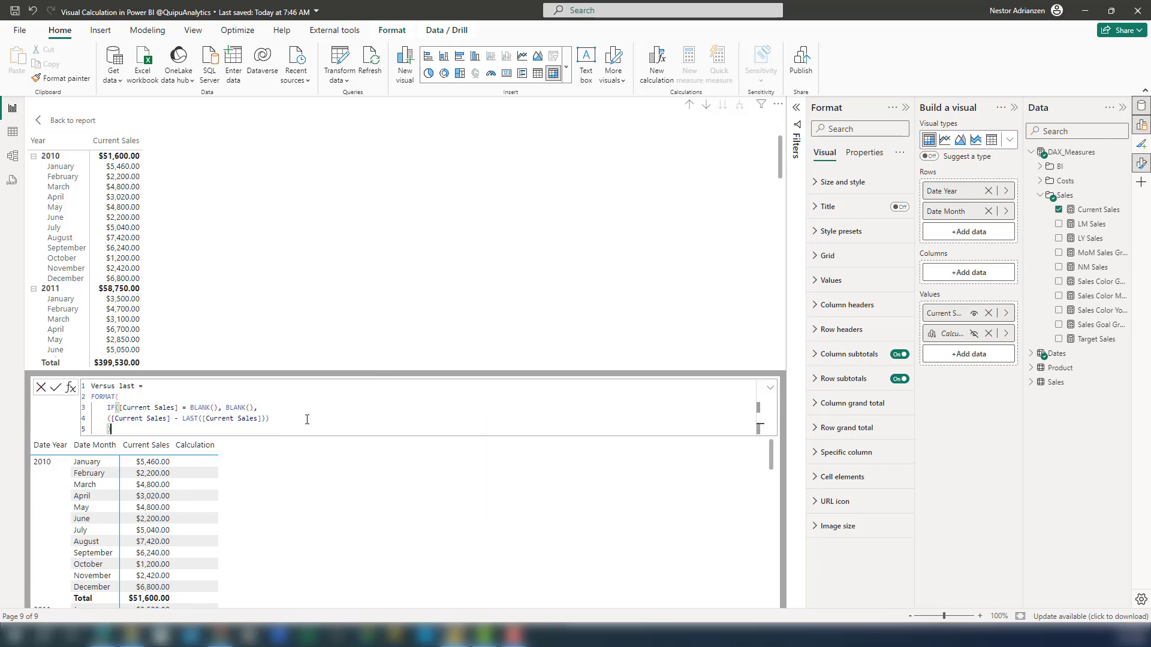
pyautogui.write(',"currency")')
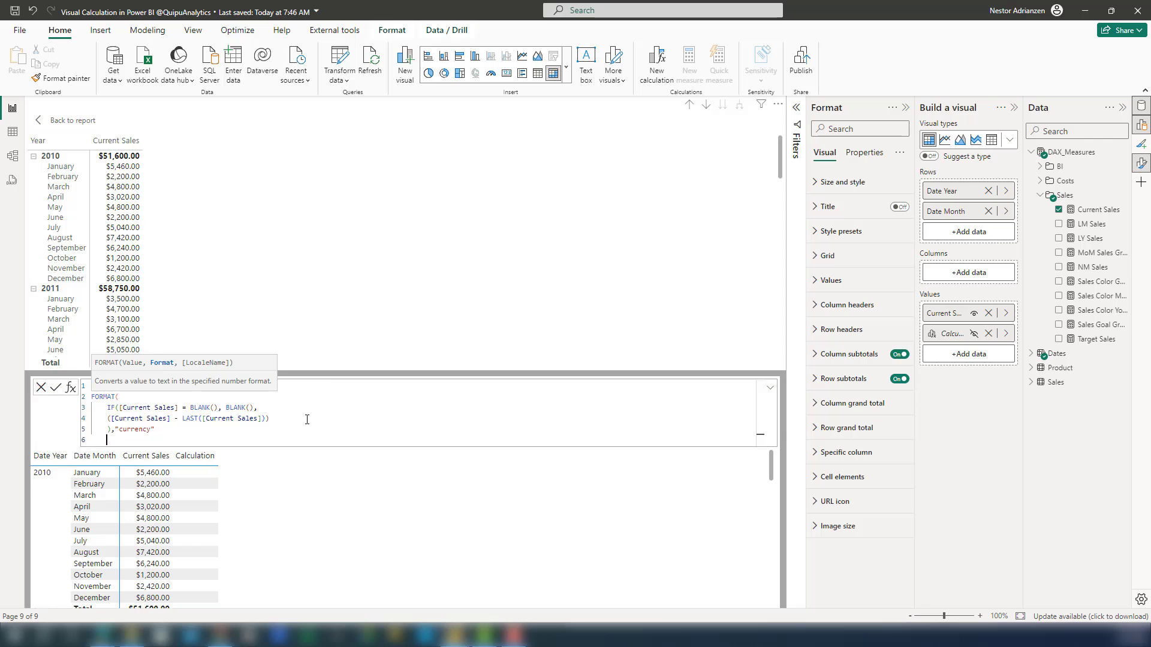
pyautogui.click(55, 387)
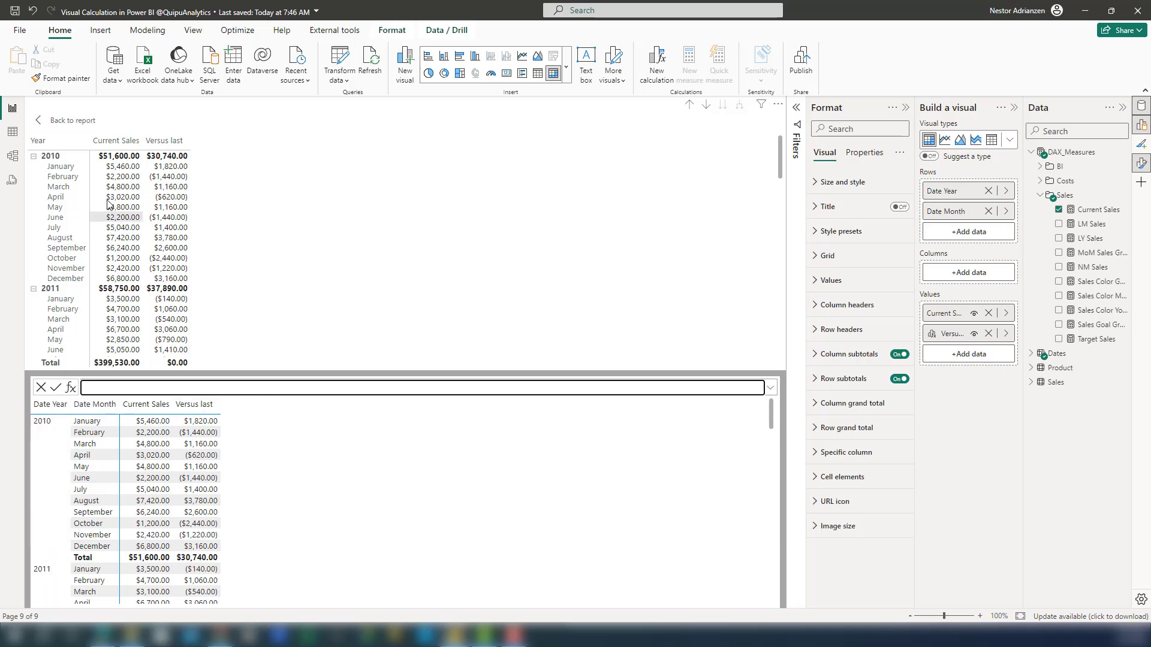
# Return to the report and compare the matrix's Versus last values for the earliest months with the final month's sales.
pyautogui.click(83, 123)
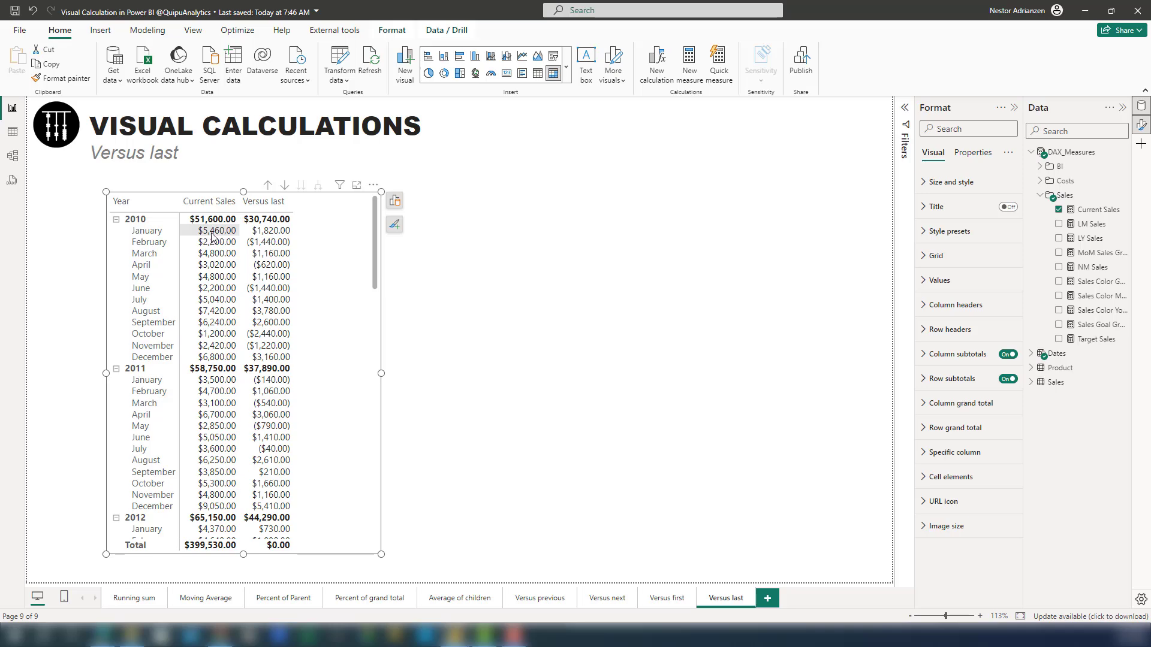
pyautogui.scroll(-20, 228, 330)
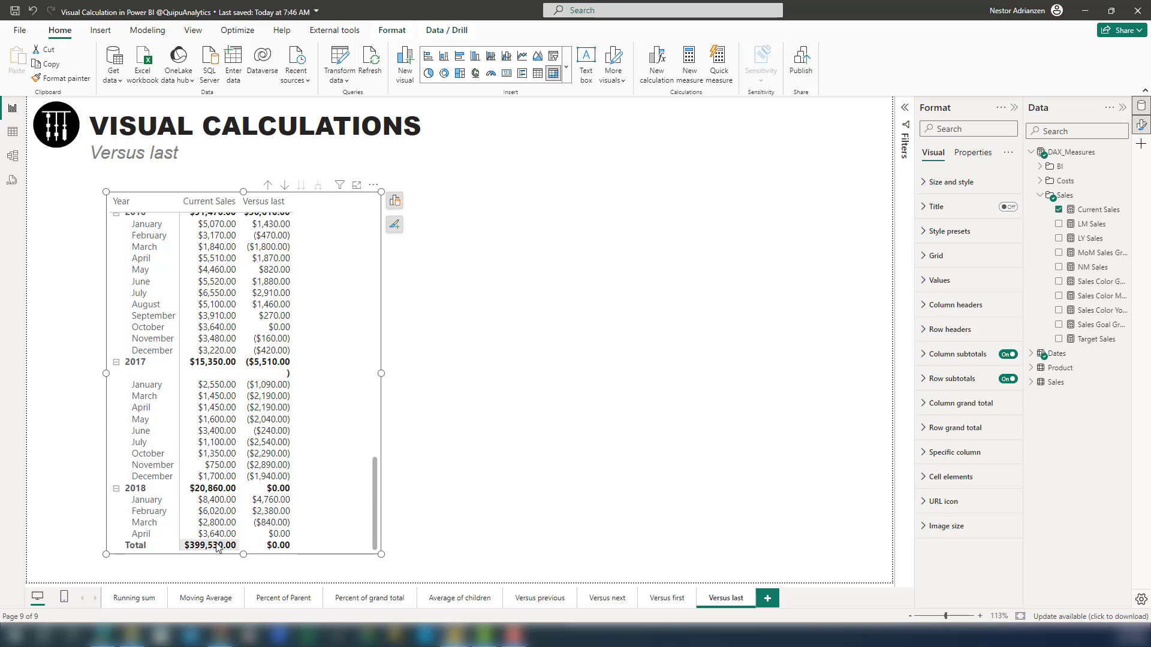
pyautogui.scroll(20, 225, 331)
pyautogui.scroll(1, 226, 331)
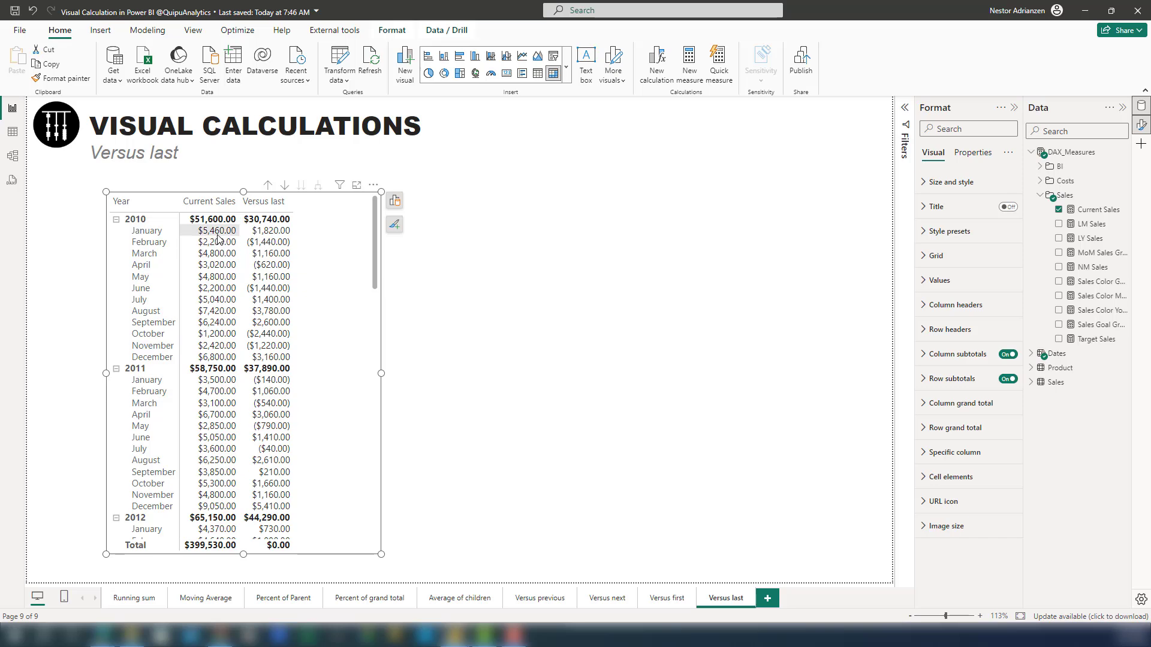
pyautogui.scroll(-15, 217, 460)
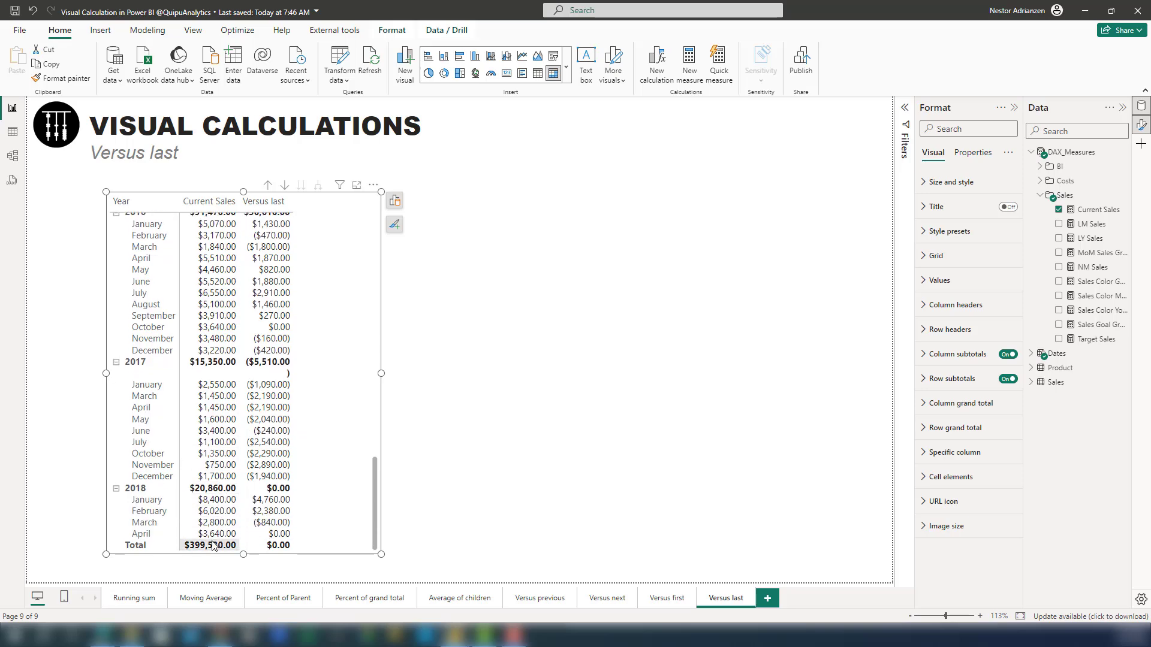
pyautogui.scroll(15, 220, 348)
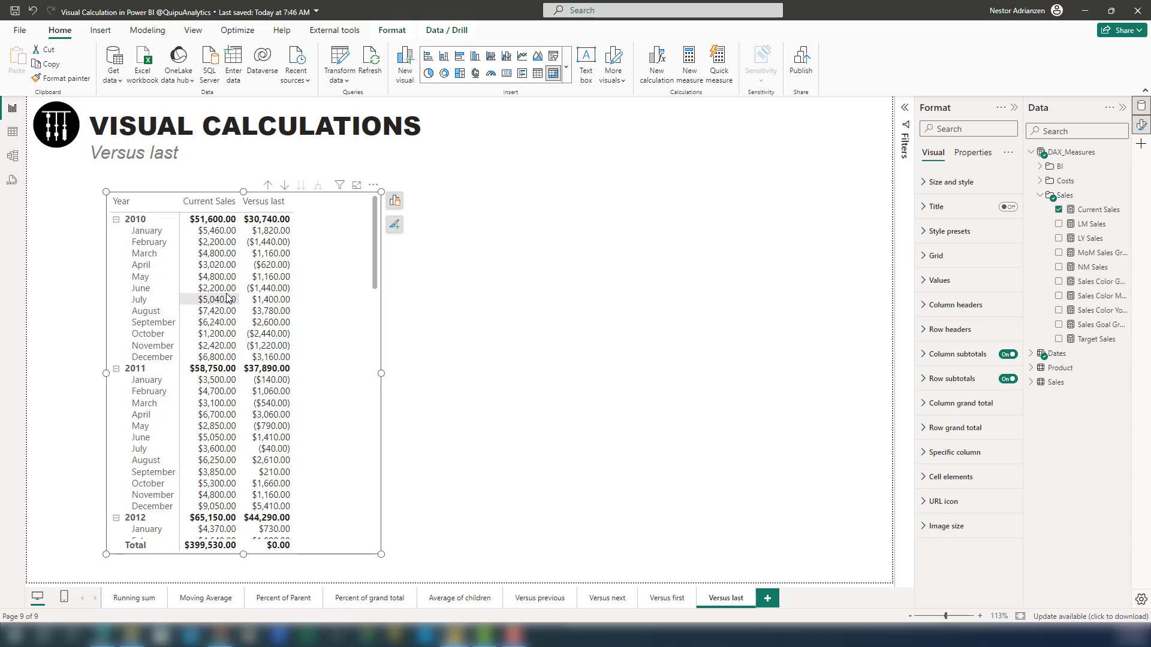
pyautogui.scroll(-15, 223, 324)
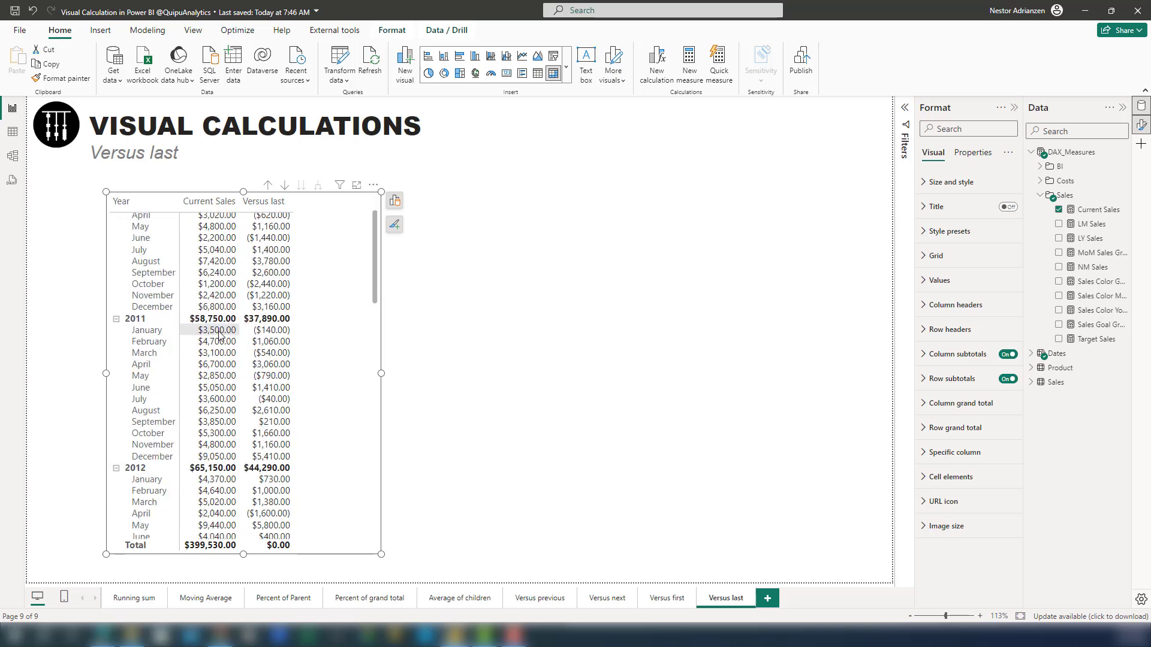